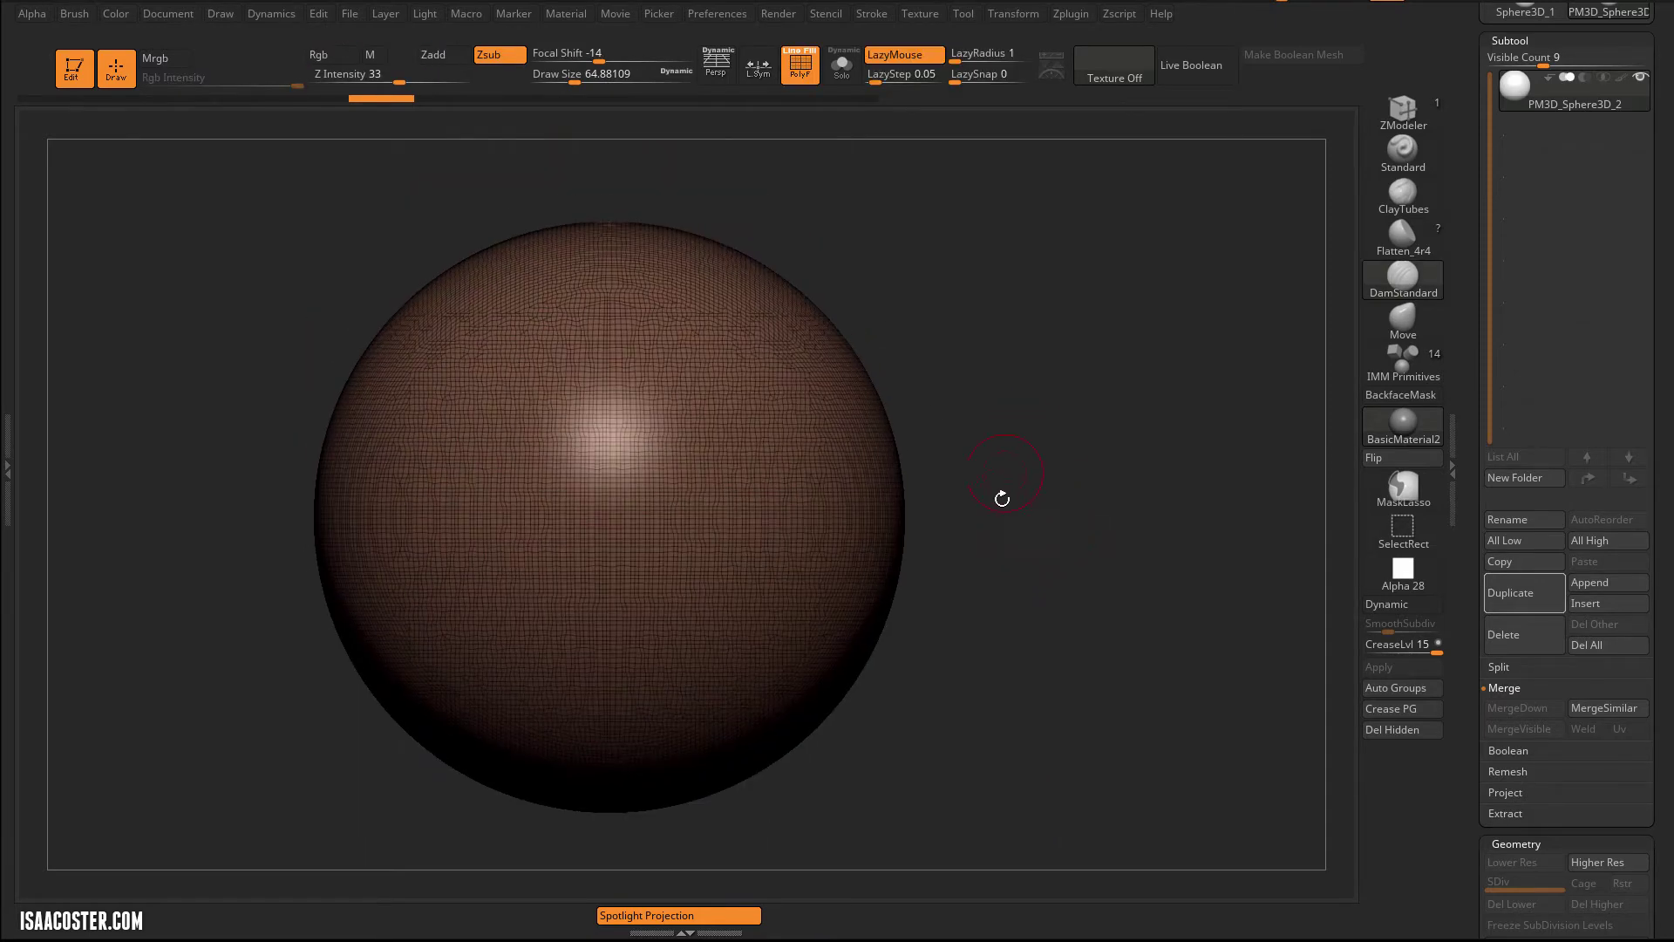
Insert a mirrored pair of small PolySphere primitives on the upper front of the large sphere with the IMM Primitives brush.
{"action": "left_click_drag", "start_coordinate": [1063, 456], "coordinate": [1074, 535]}
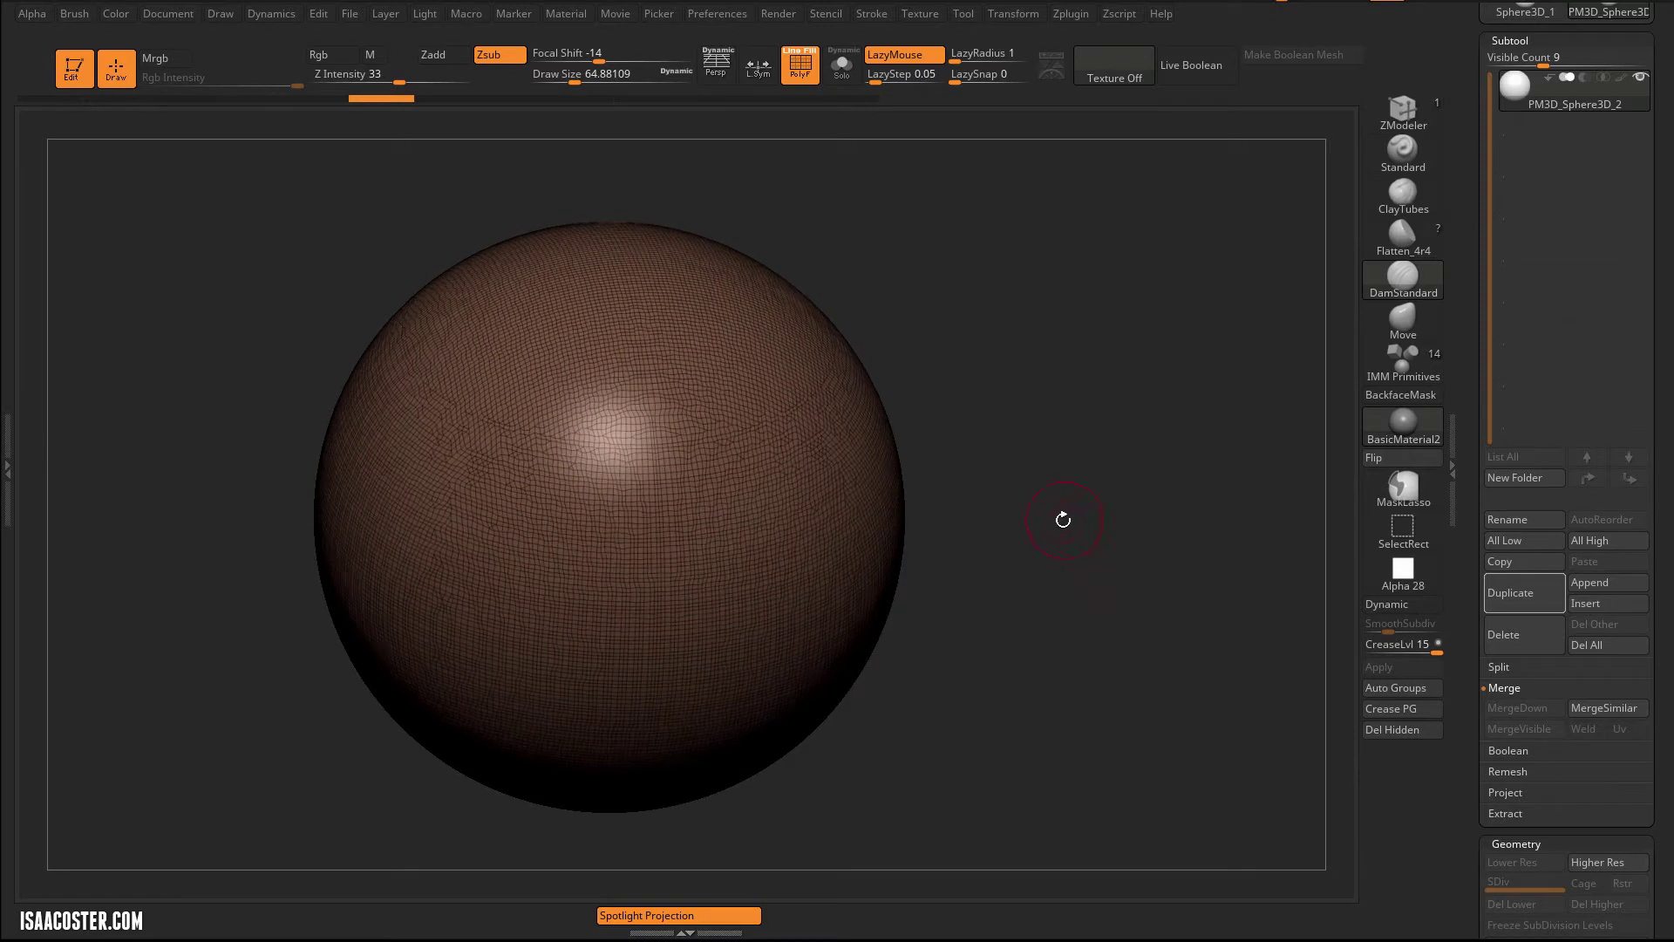
{"action": "left_click_drag", "start_coordinate": [1058, 475], "coordinate": [1066, 319], "text": "shift"}
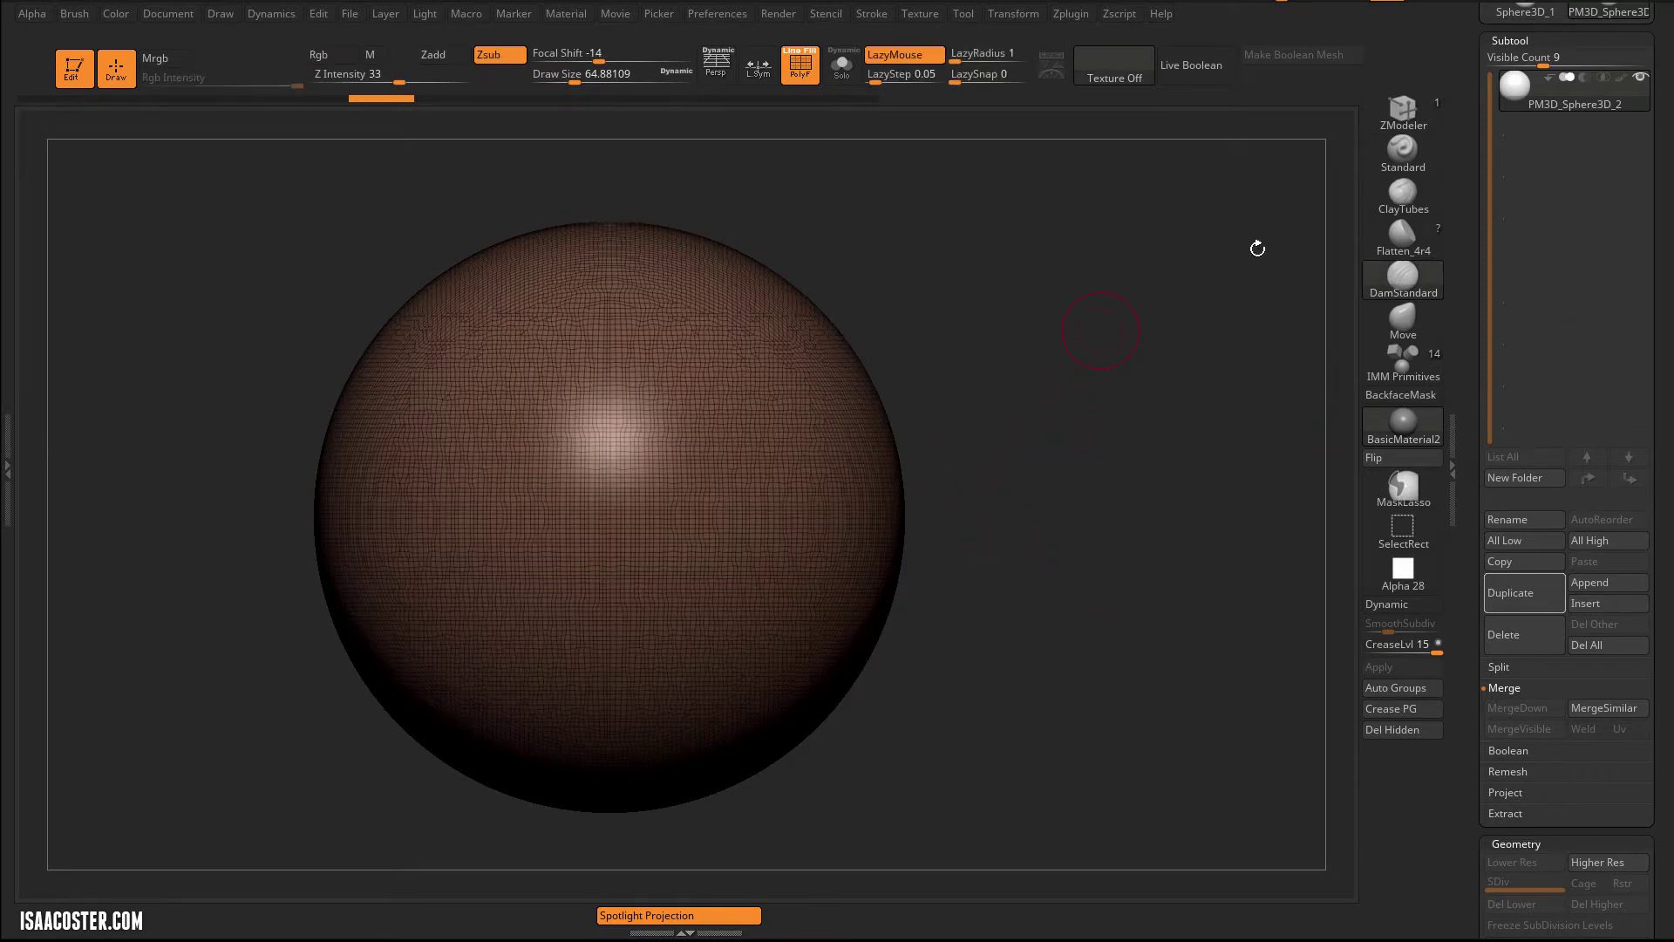
{"action": "left_click", "coordinate": [1407, 369]}
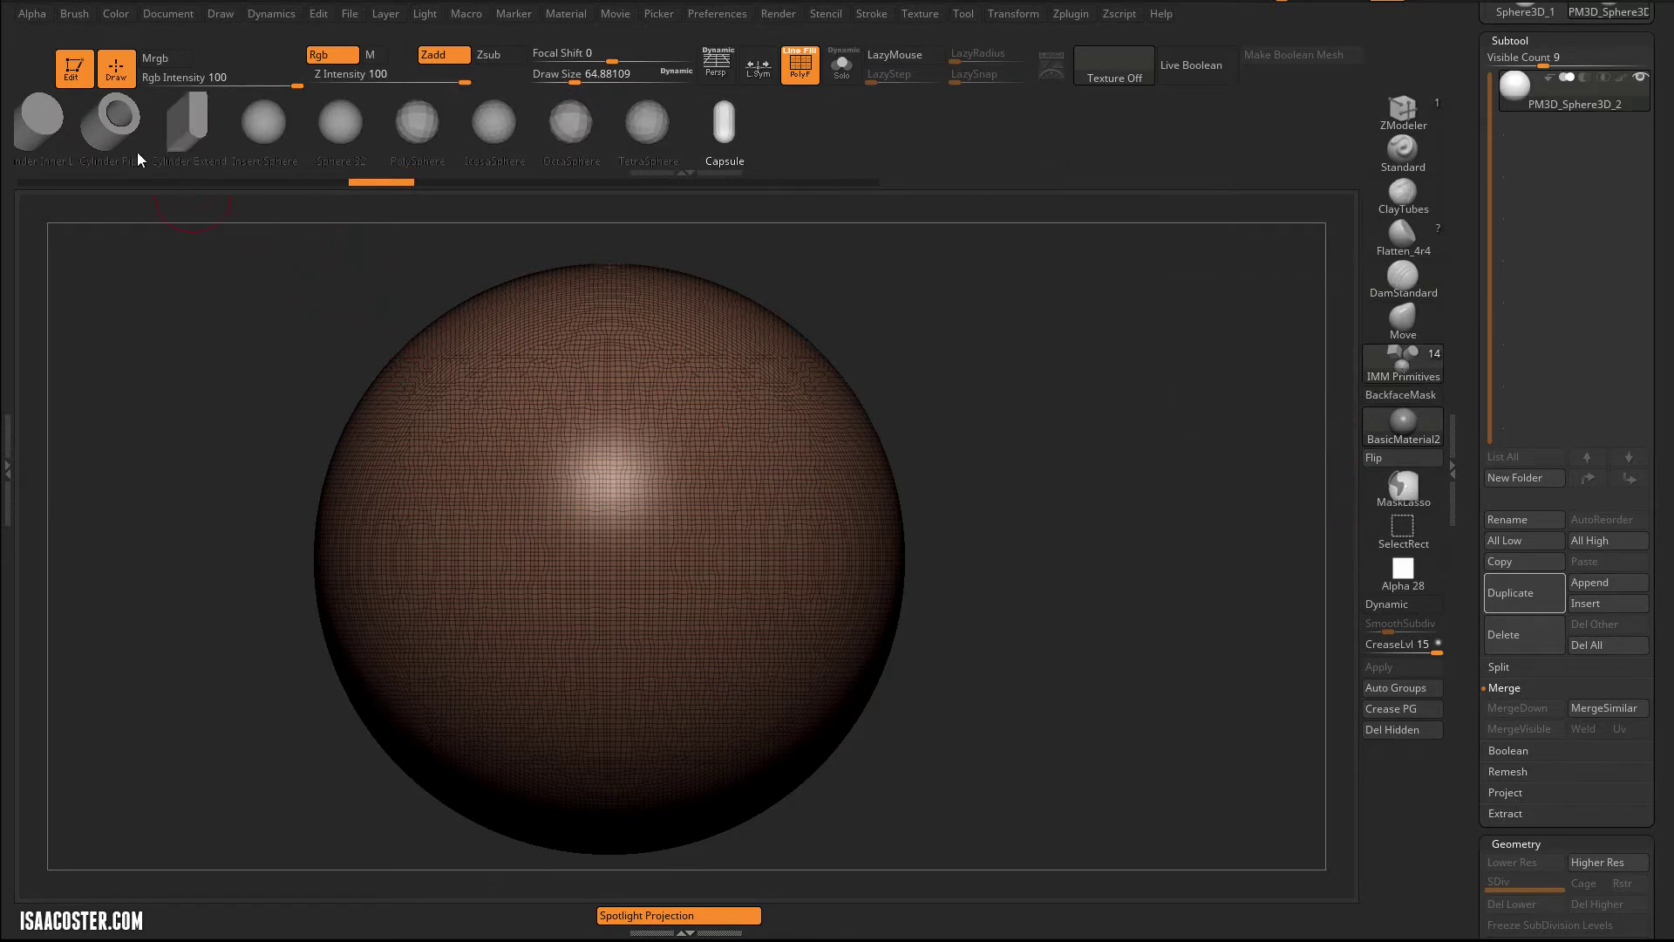
{"action": "left_click", "coordinate": [418, 126]}
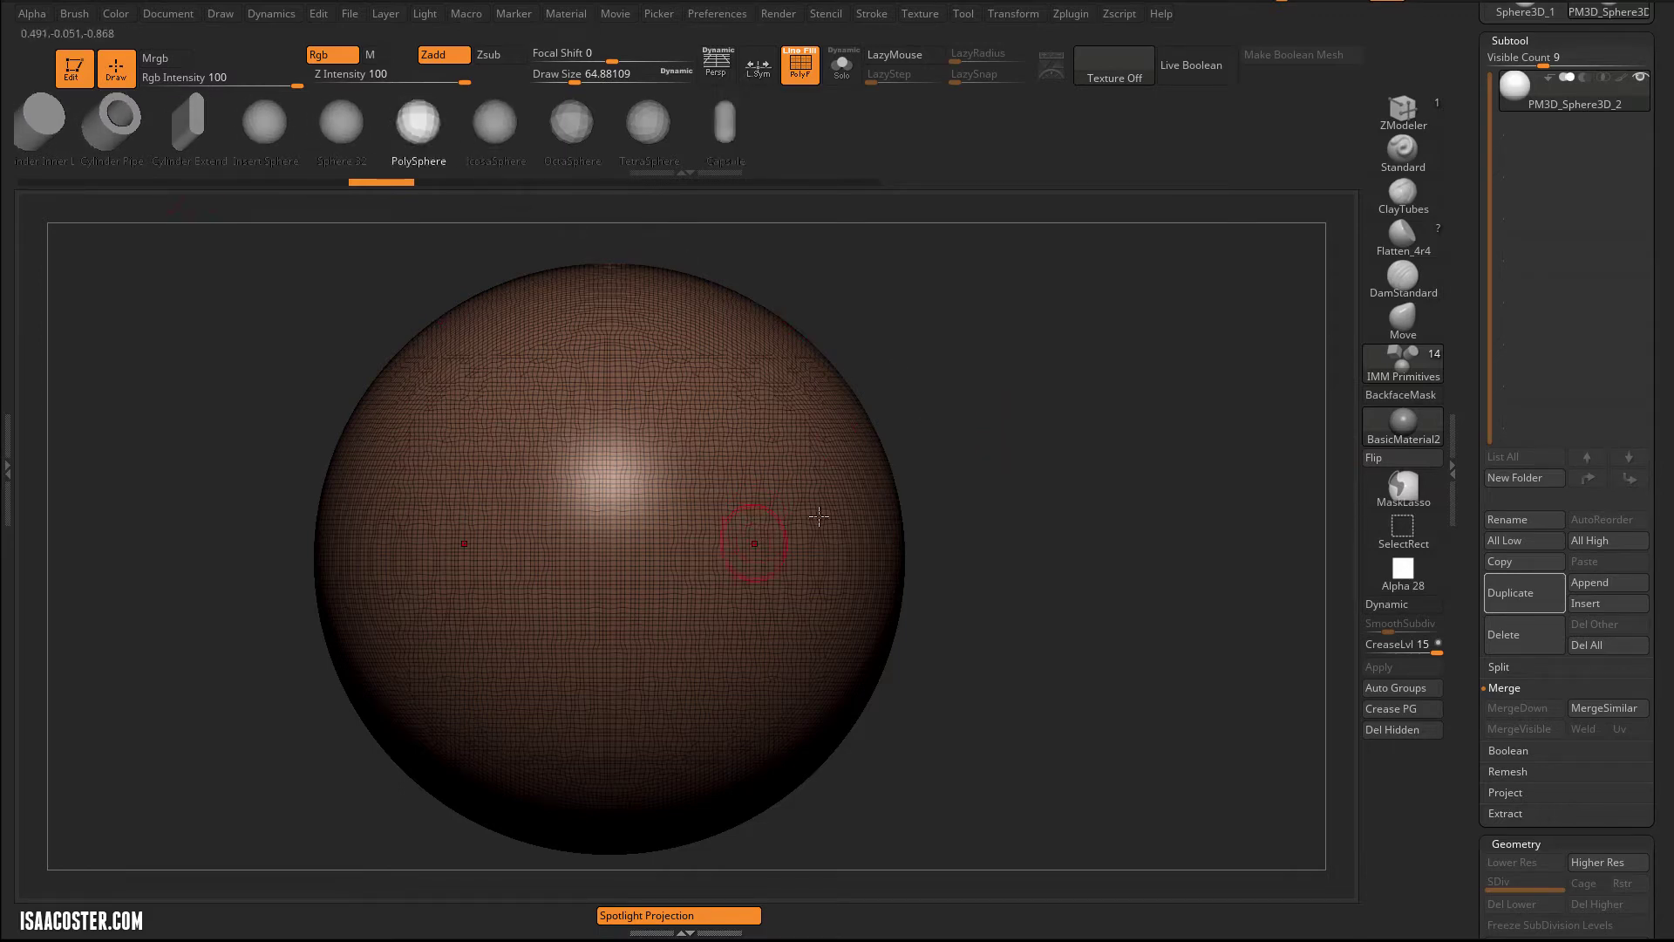
{"action": "left_click_drag", "start_coordinate": [886, 480], "coordinate": [828, 494]}
{"action": "mouse_move", "coordinate": [1021, 462]}
{"action": "left_mouse_down"}
{"action": "mouse_move", "coordinate": [1047, 430]}
{"action": "mouse_move", "coordinate": [1042, 355]}
{"action": "mouse_move", "coordinate": [1033, 379]}
{"action": "left_mouse_up"}
Reposition the inserted small spheres with the gizmo, turn off the polyframe display and return to Draw mode.
{"action": "key", "text": "w"}
{"action": "left_click_drag", "start_coordinate": [793, 357], "coordinate": [757, 440]}
{"action": "mouse_move", "coordinate": [991, 430]}
{"action": "left_mouse_down"}
{"action": "mouse_move", "coordinate": [1002, 568]}
{"action": "mouse_move", "coordinate": [1020, 557]}
{"action": "mouse_move", "coordinate": [1005, 614]}
{"action": "mouse_move", "coordinate": [994, 451]}
{"action": "left_mouse_up"}
{"action": "key", "text": "shift+f"}
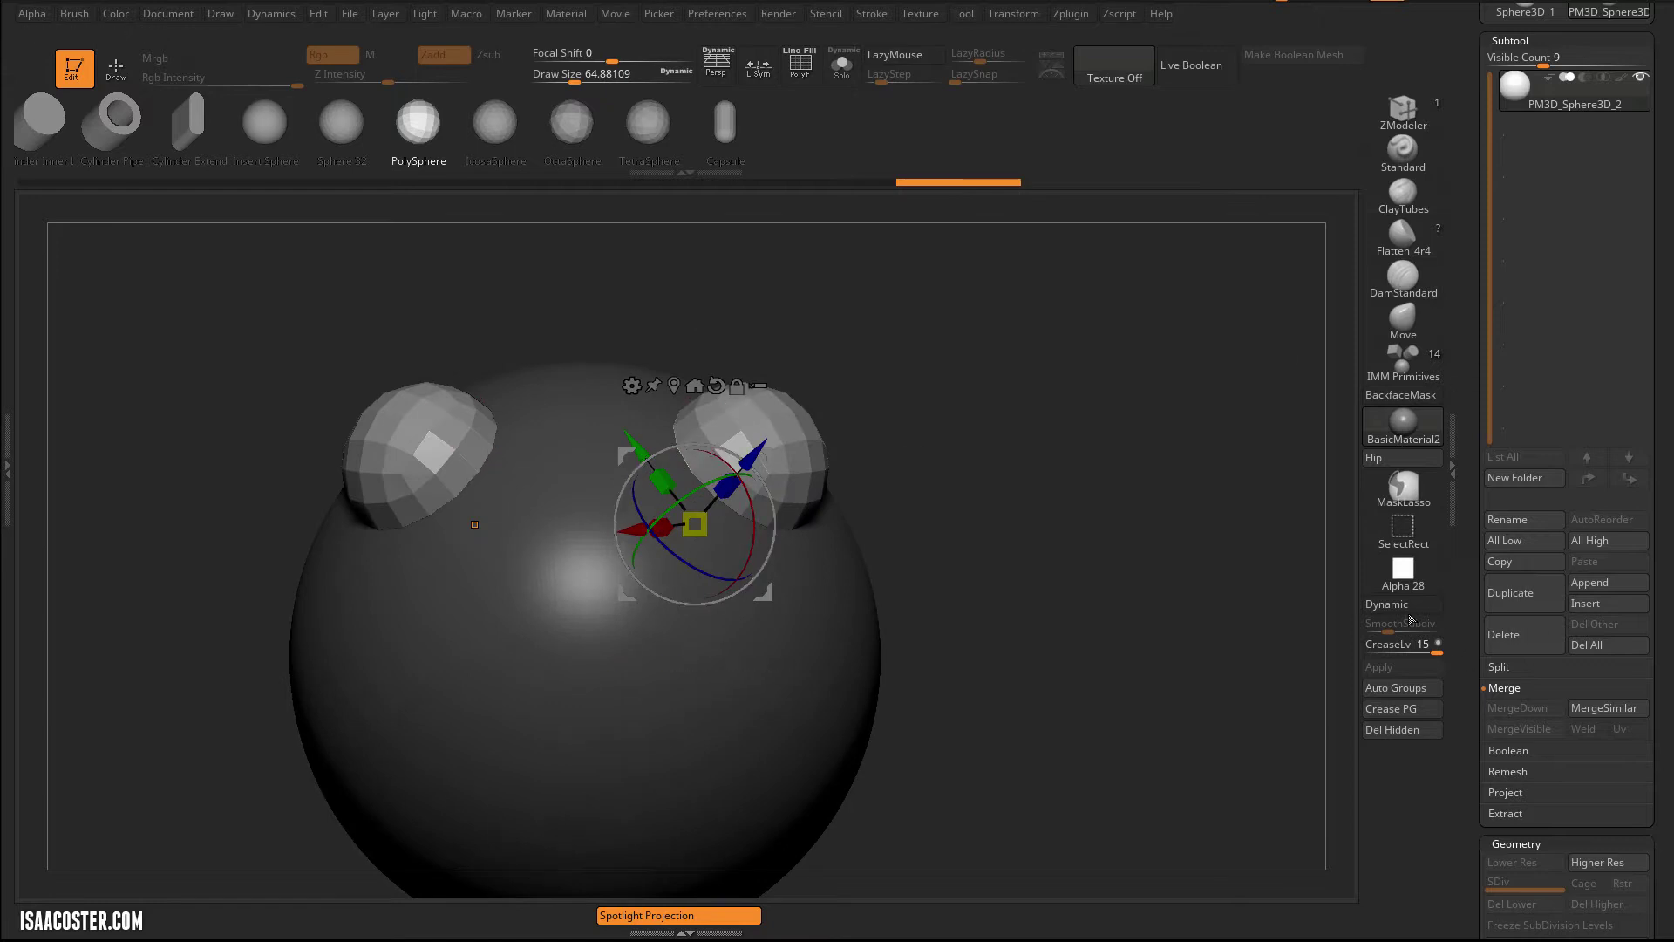
{"action": "key", "text": "q"}
{"action": "mouse_move", "coordinate": [995, 601]}
{"action": "left_mouse_down"}
{"action": "mouse_move", "coordinate": [1125, 497]}
{"action": "mouse_move", "coordinate": [1116, 521]}
{"action": "left_mouse_up"}
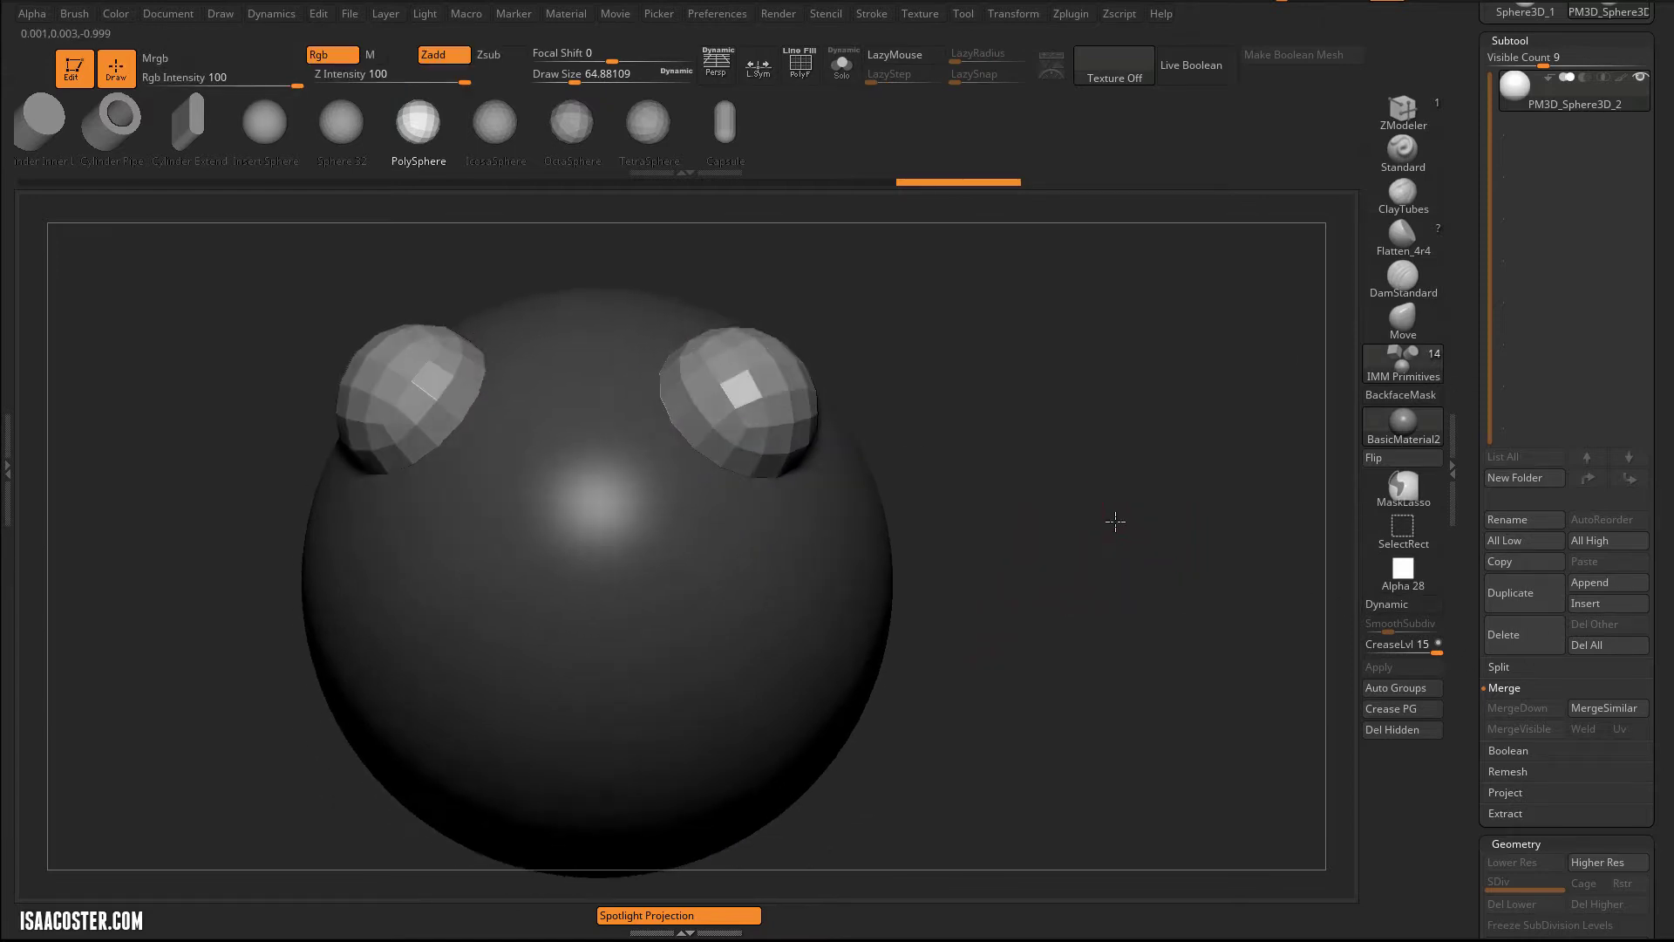
Change the model's material to custom_mat_04.
{"action": "left_click", "coordinate": [1412, 424]}
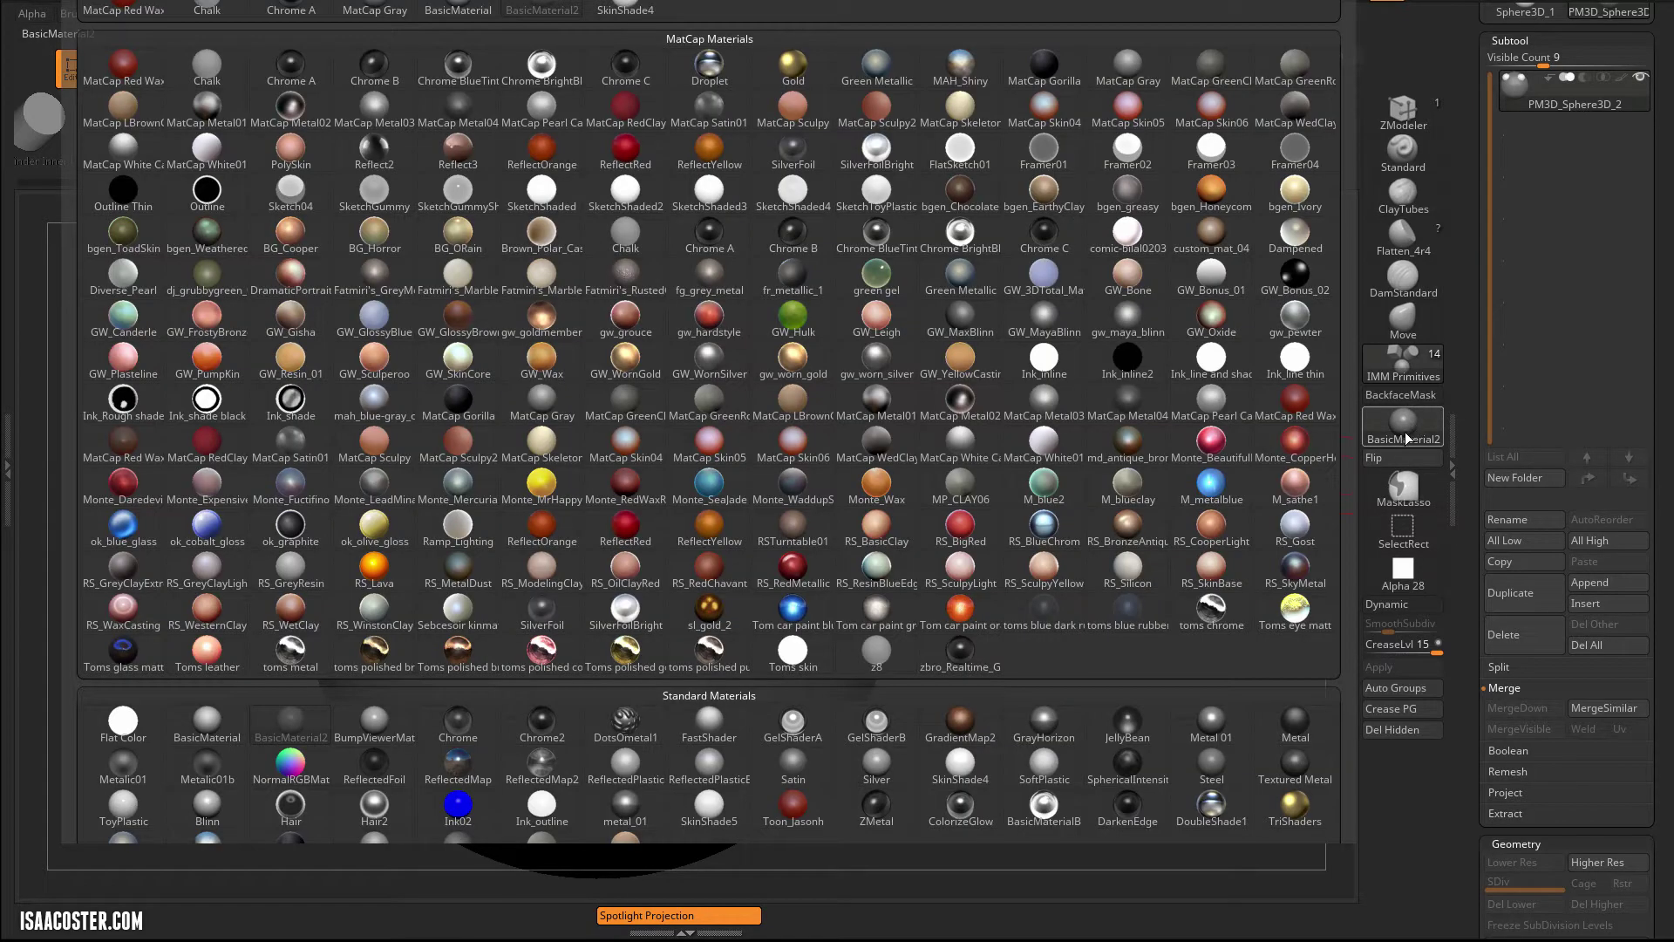
{"action": "left_click", "coordinate": [1215, 237]}
{"action": "left_click_drag", "start_coordinate": [1046, 448], "coordinate": [946, 498]}
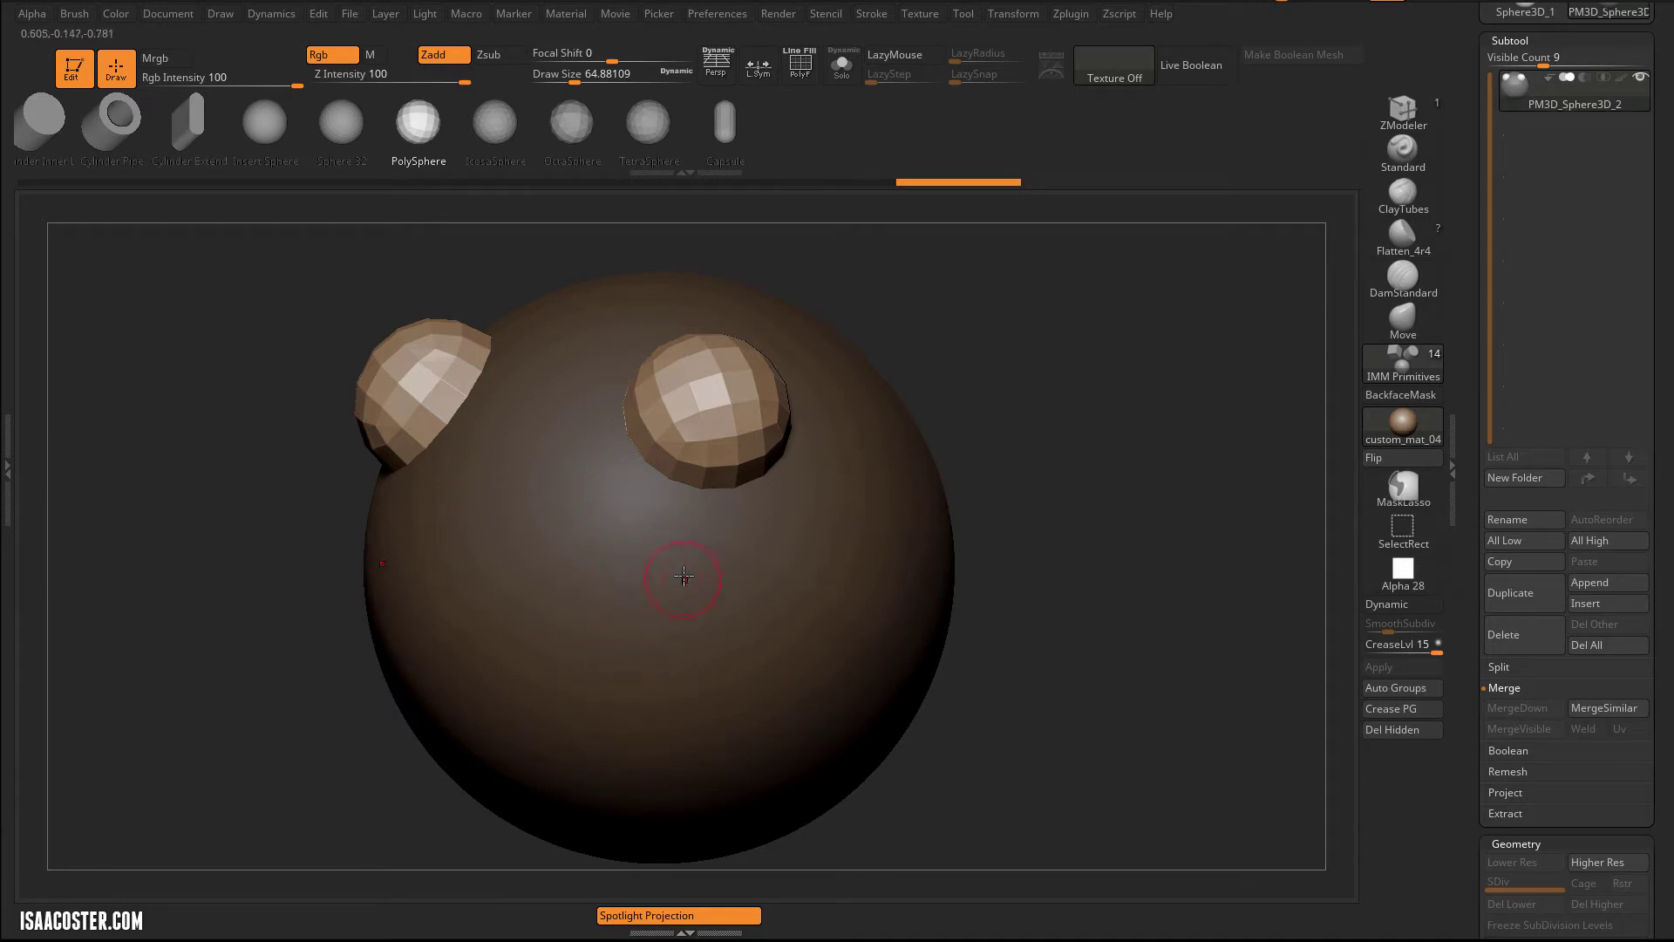
{"action": "right_click_drag", "start_coordinate": [755, 580], "coordinate": [814, 527]}
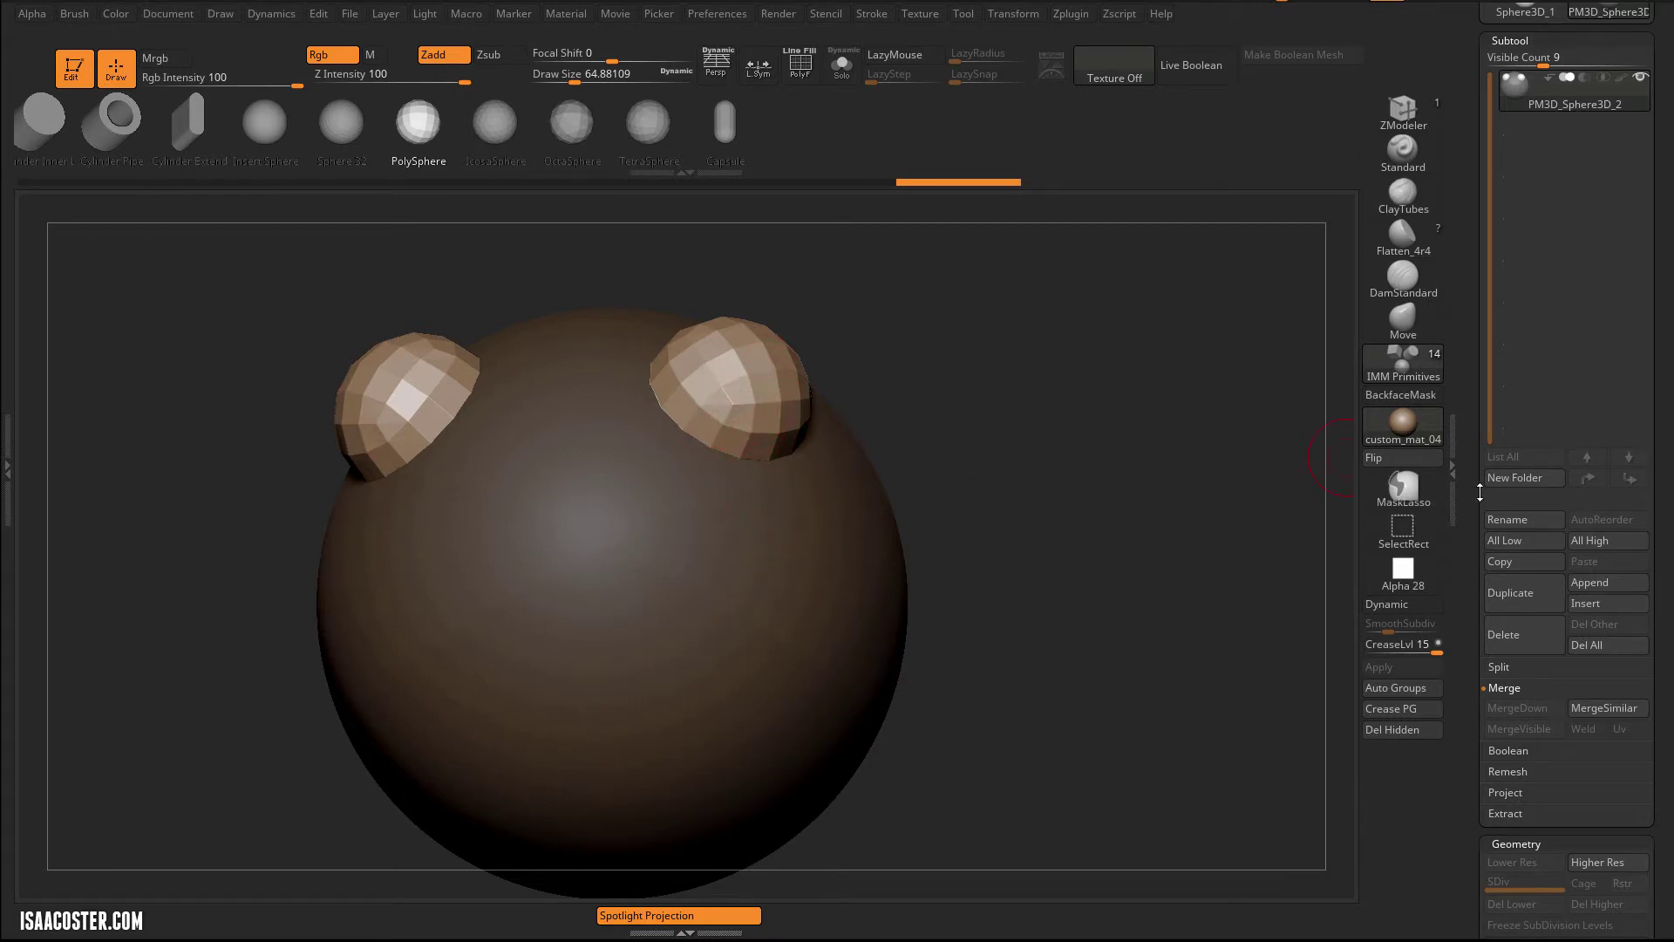
Separate the large sphere and the small inserted spheres into two subtools with Split Masked Points.
{"action": "scroll", "coordinate": [1481, 490], "scroll_direction": "down", "scroll_amount": 5}
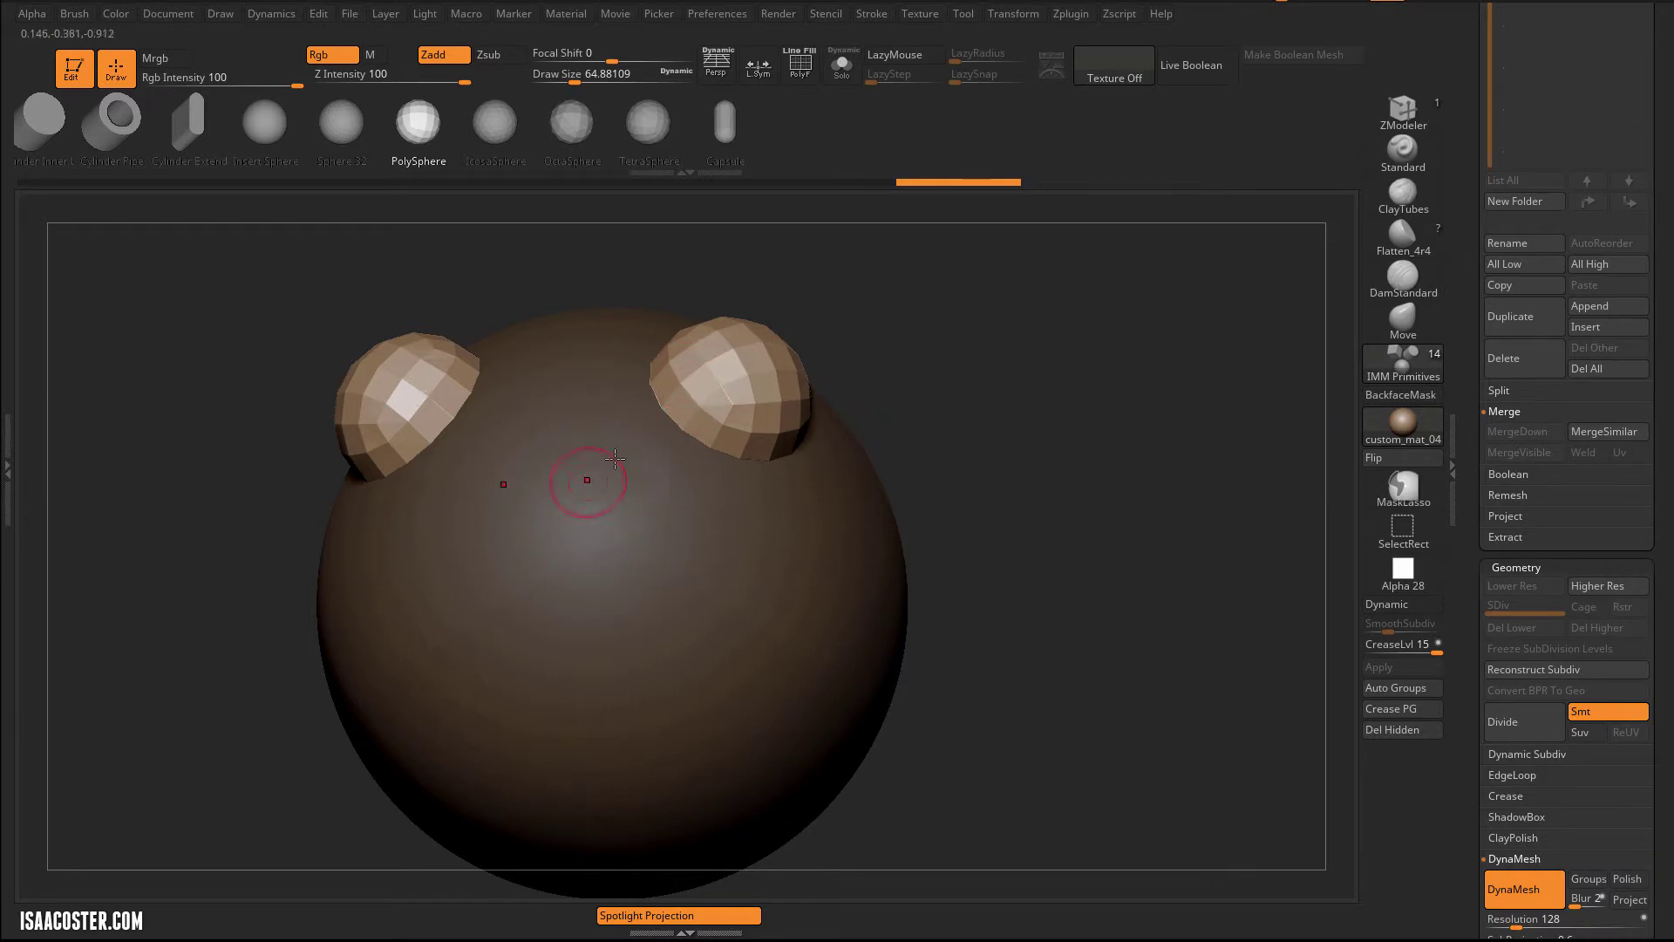
{"action": "left_click", "coordinate": [1500, 390]}
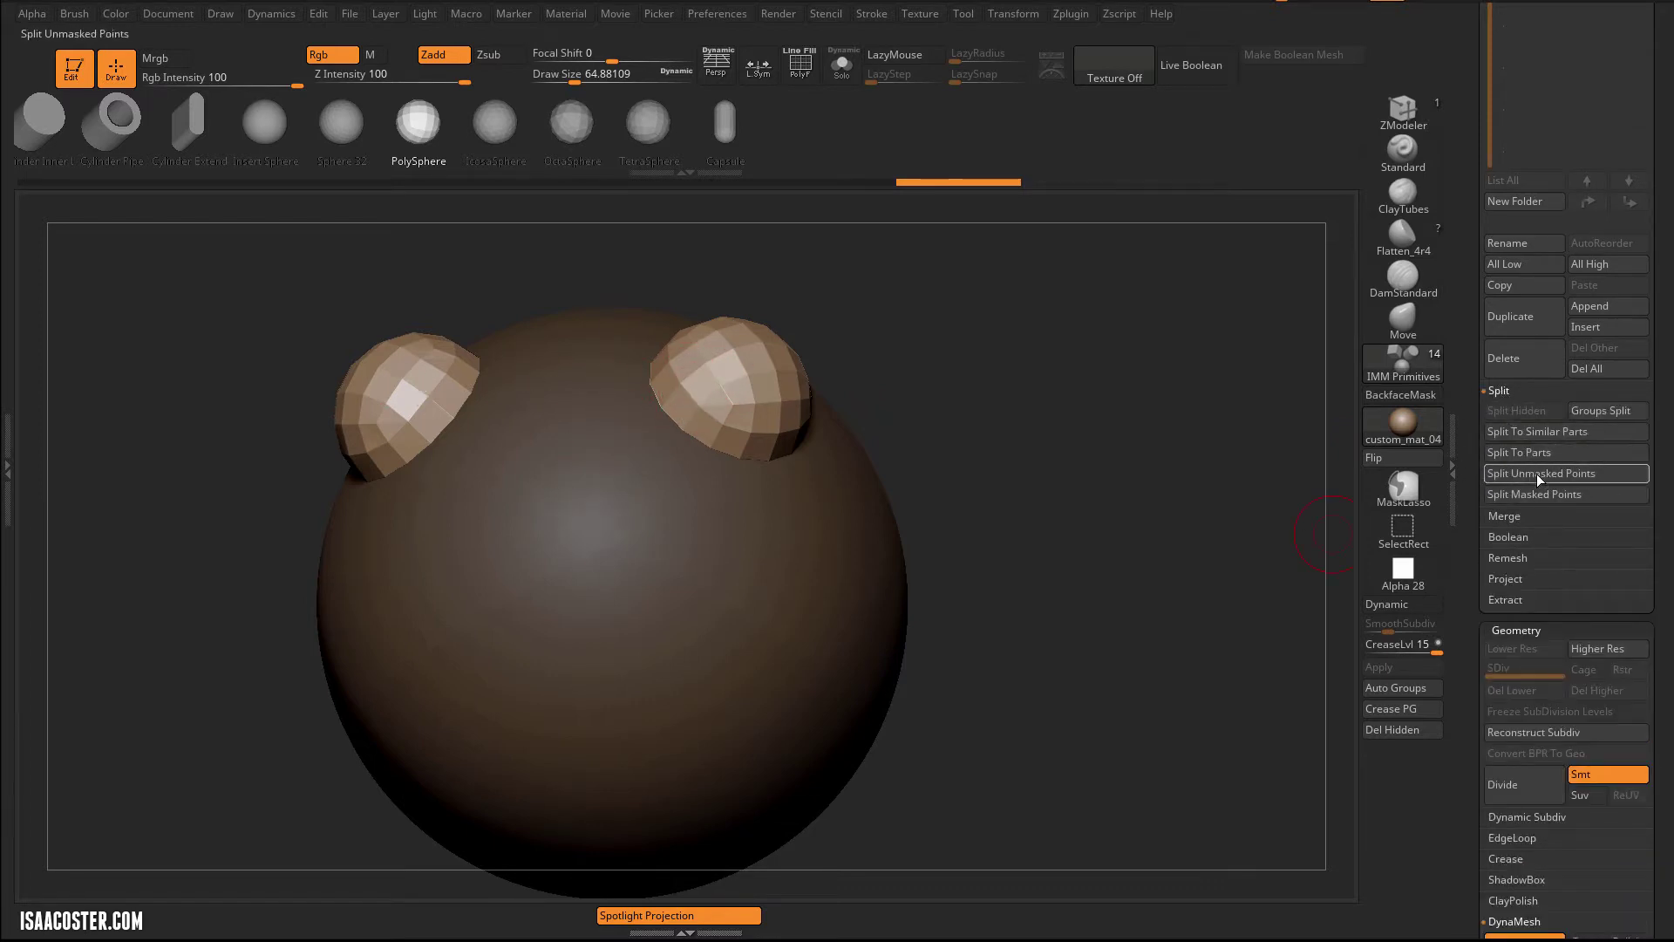
{"action": "left_click", "coordinate": [1561, 494]}
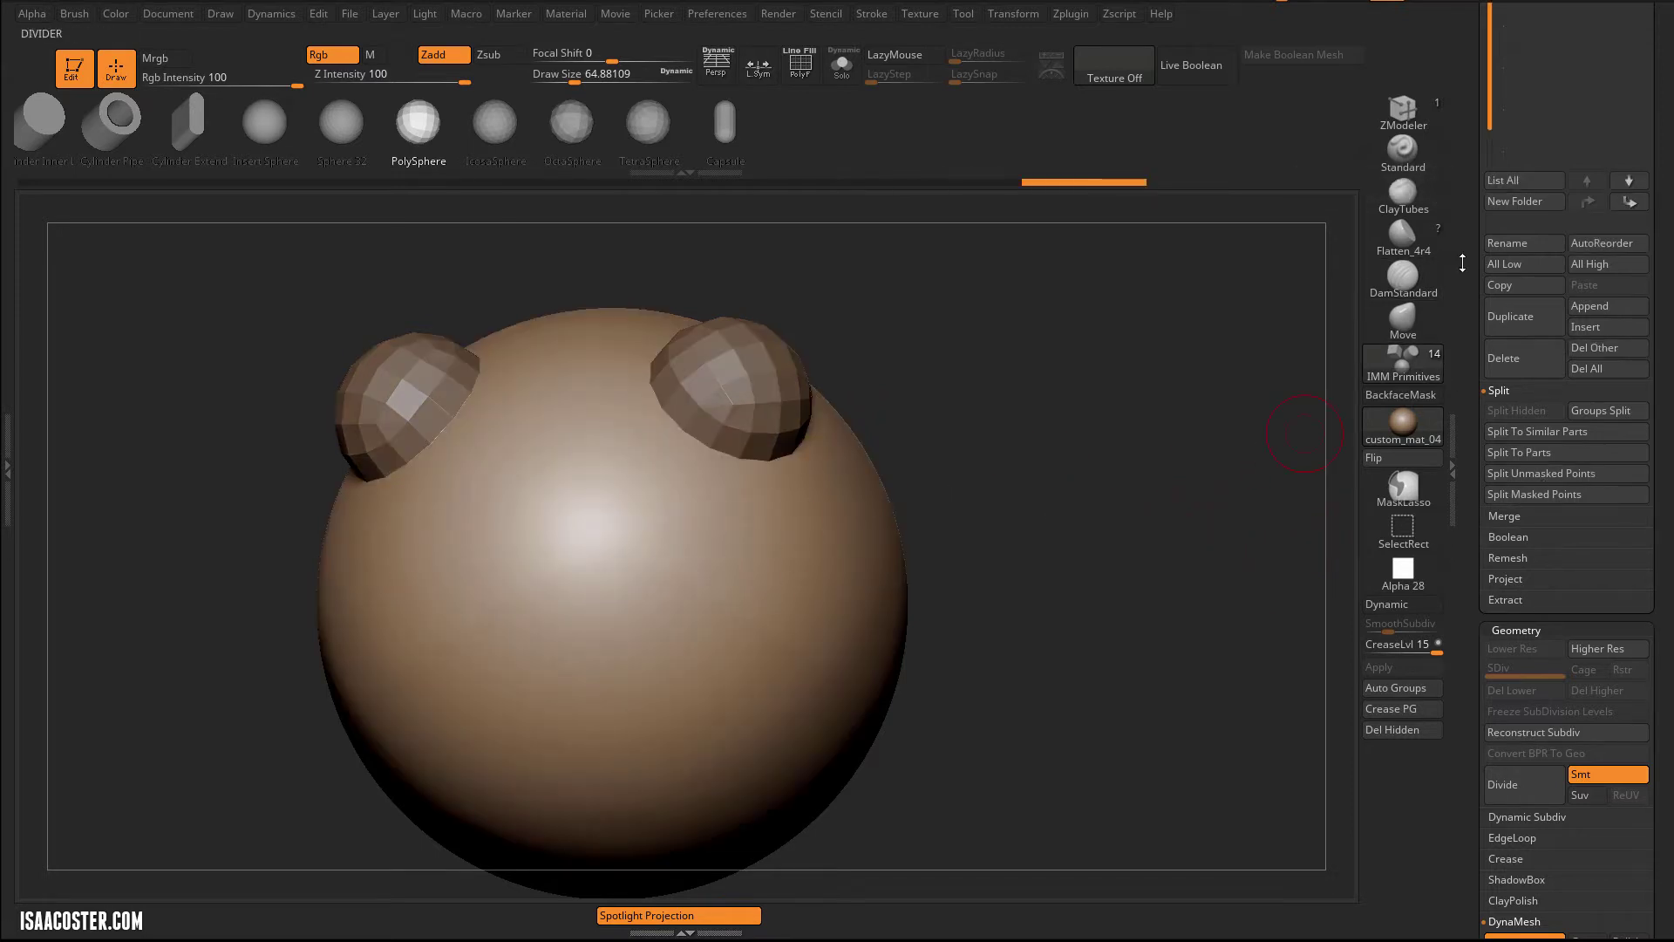
Select the two small spheres' subtool and subdivide it until the spheres are smooth, leaving the polyframe display off.
{"action": "scroll", "coordinate": [1533, 384], "scroll_direction": "up", "scroll_amount": 10}
{"action": "left_click", "coordinate": [1532, 384]}
{"action": "left_click_drag", "start_coordinate": [1189, 497], "coordinate": [1025, 432]}
{"action": "key", "text": "shift+f"}
{"action": "key", "text": "b"}
{"action": "key", "text": "i"}
{"action": "key", "text": "m"}
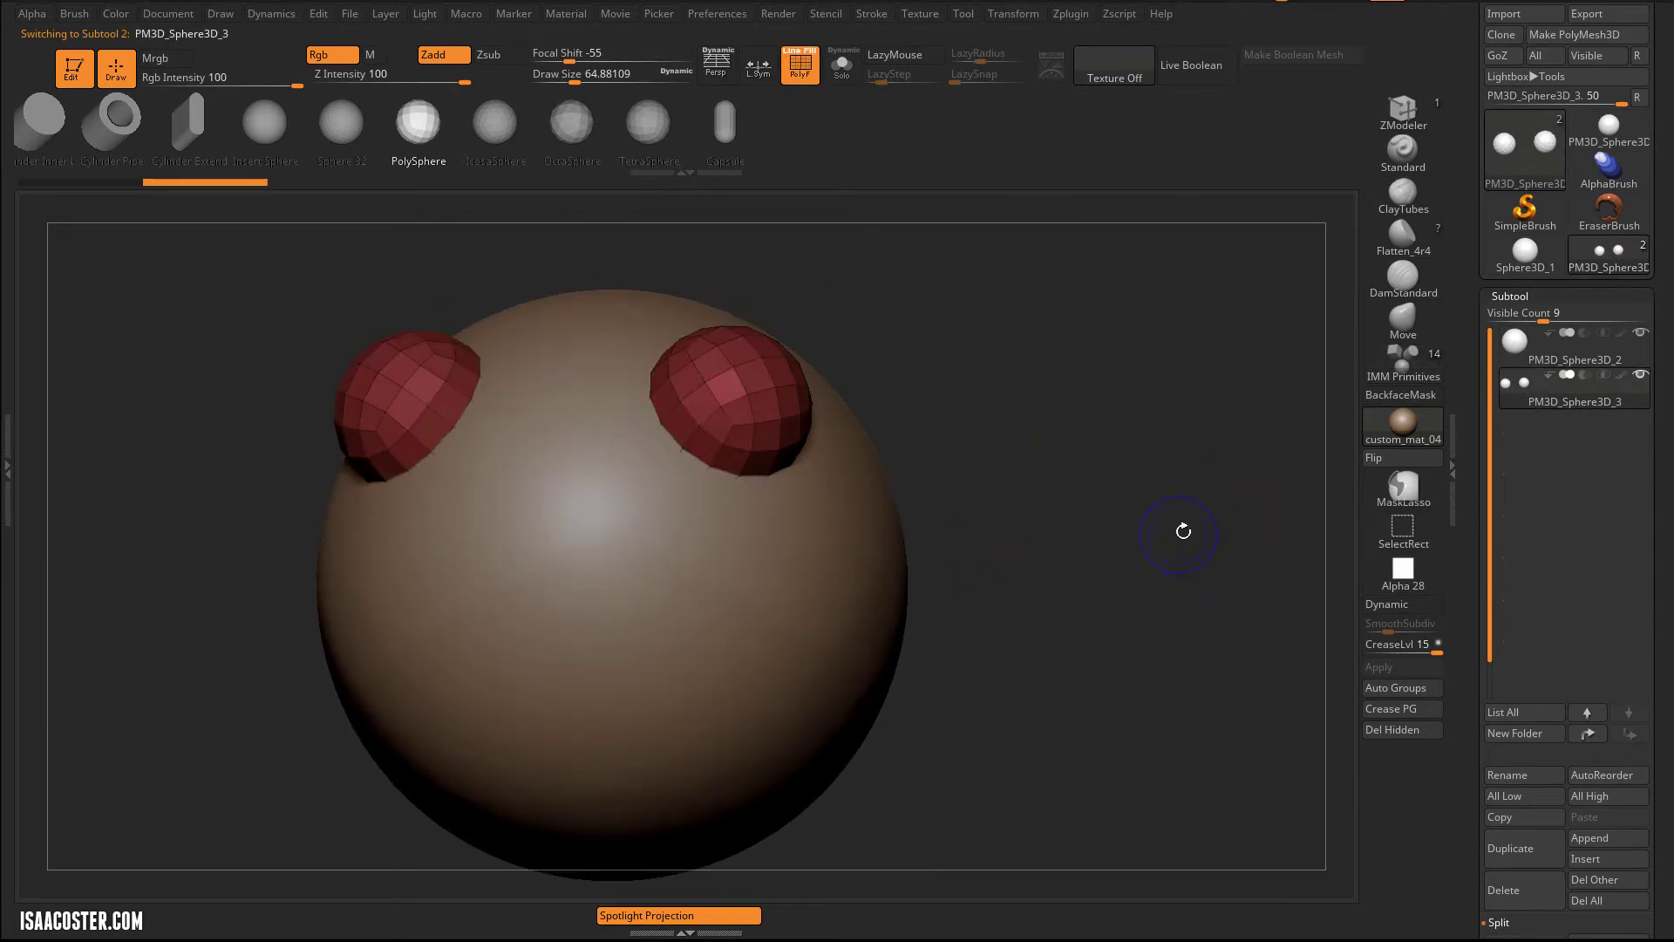
{"action": "left_click_drag", "start_coordinate": [1189, 524], "coordinate": [1189, 569]}
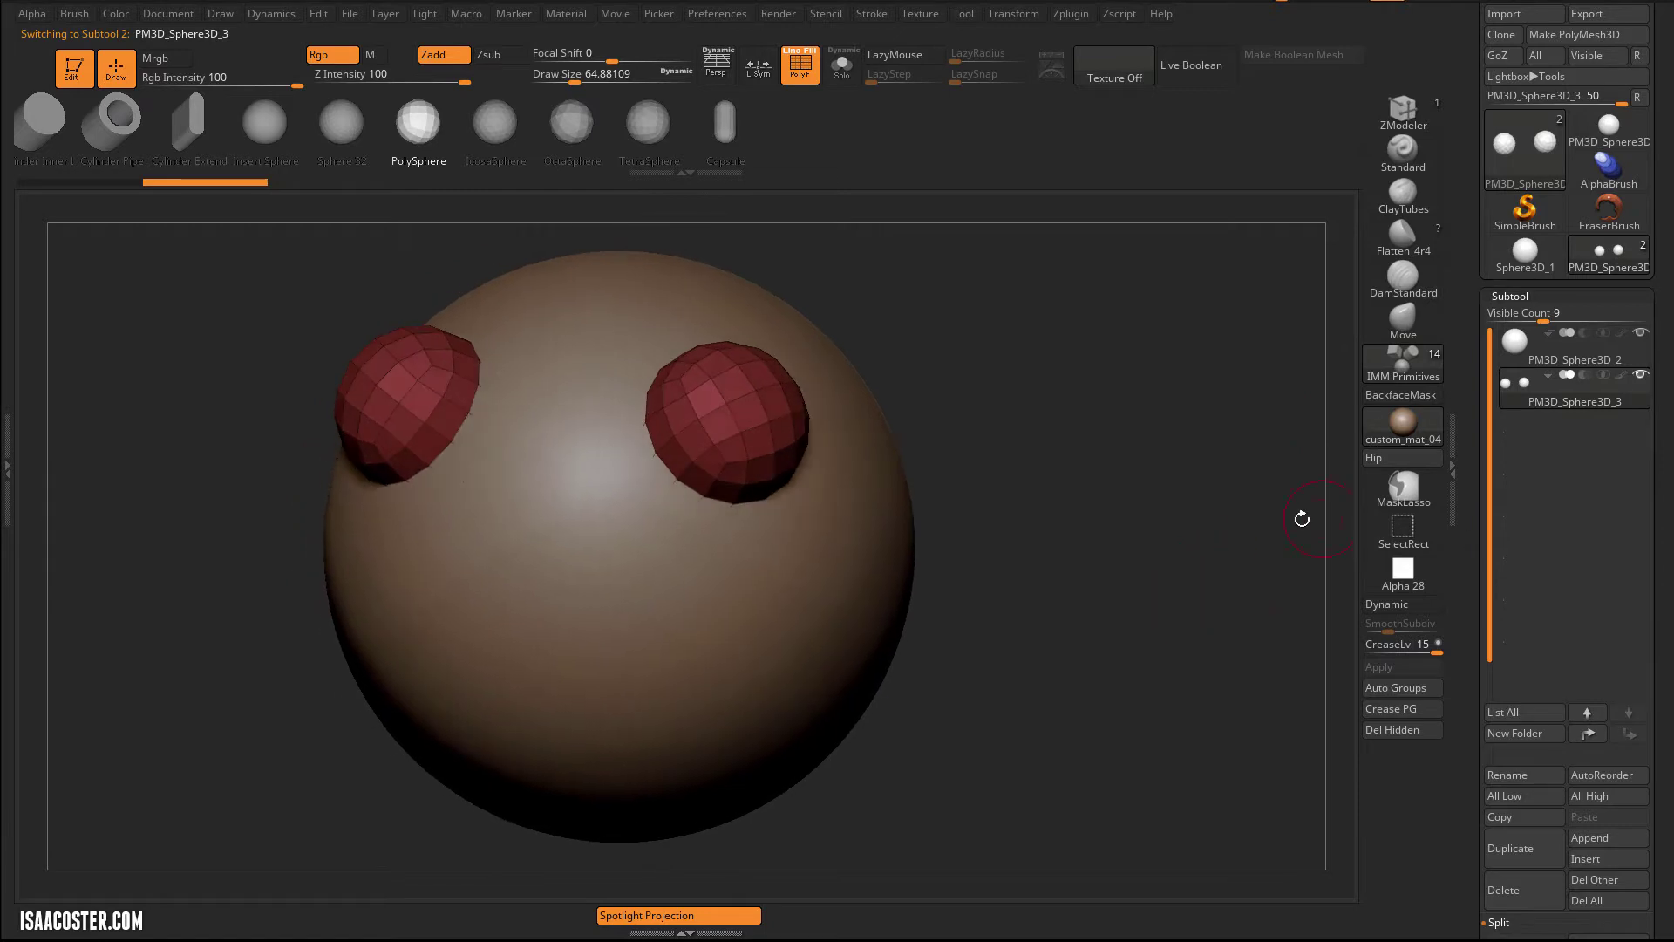
{"action": "key", "text": "ctrl+d"}
{"action": "key", "text": "ctrl+d"}
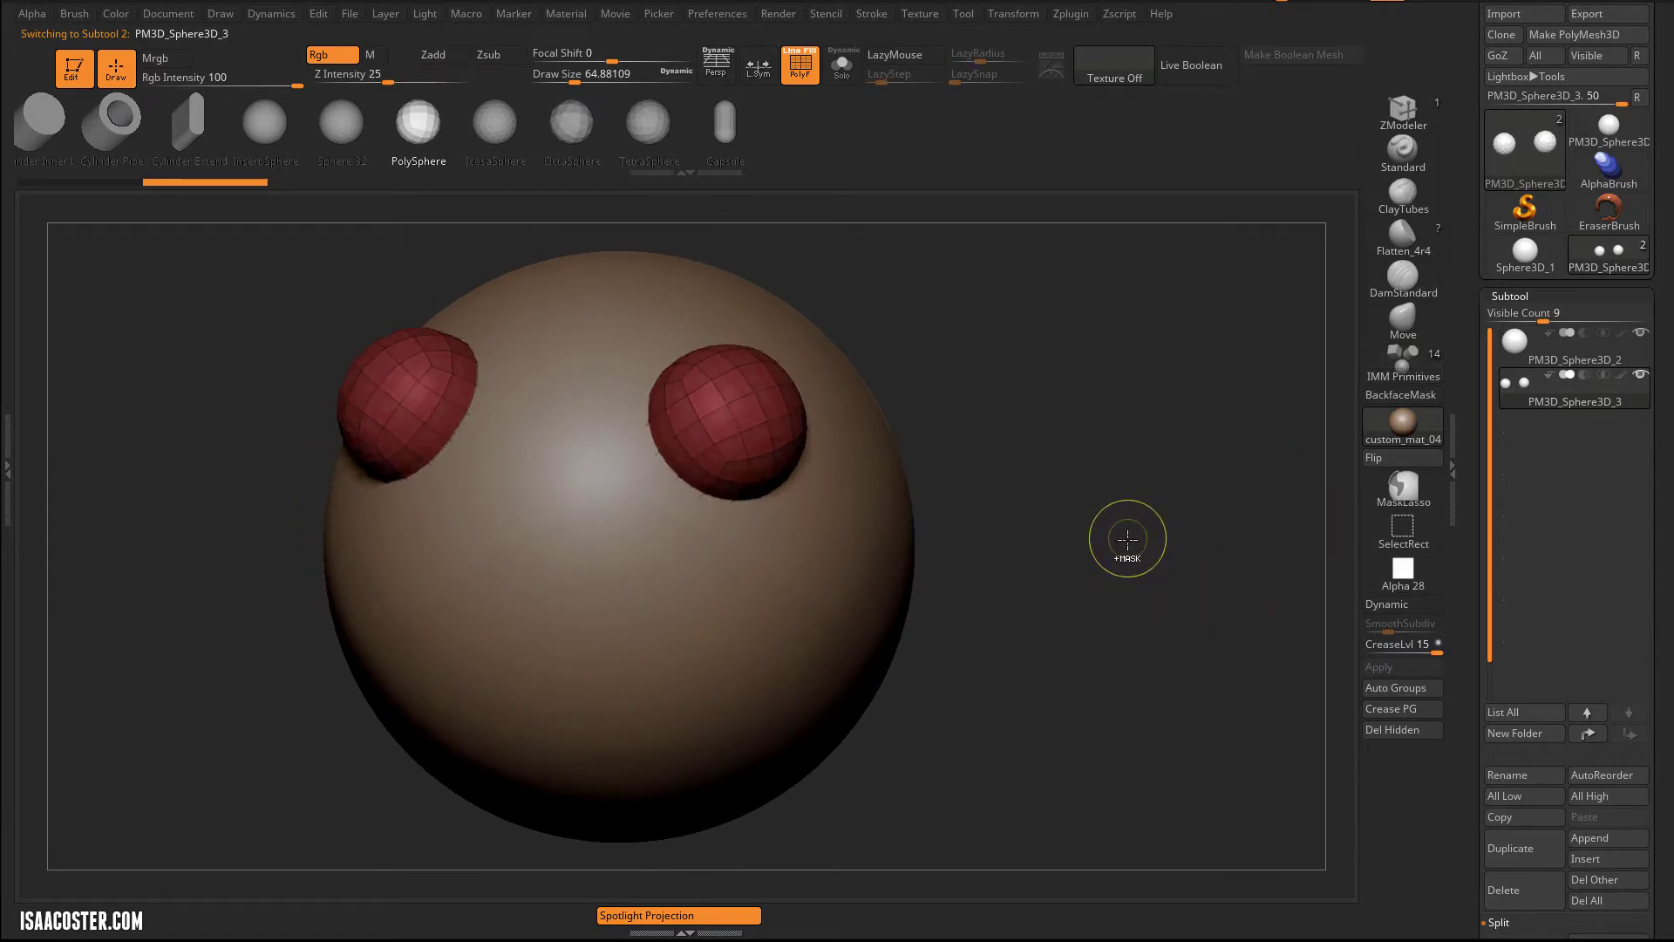
{"action": "key", "text": "shift+f"}
{"action": "mouse_move", "coordinate": [1118, 551]}
{"action": "left_mouse_down"}
{"action": "mouse_move", "coordinate": [1139, 568]}
{"action": "mouse_move", "coordinate": [1117, 564]}
{"action": "left_mouse_up"}
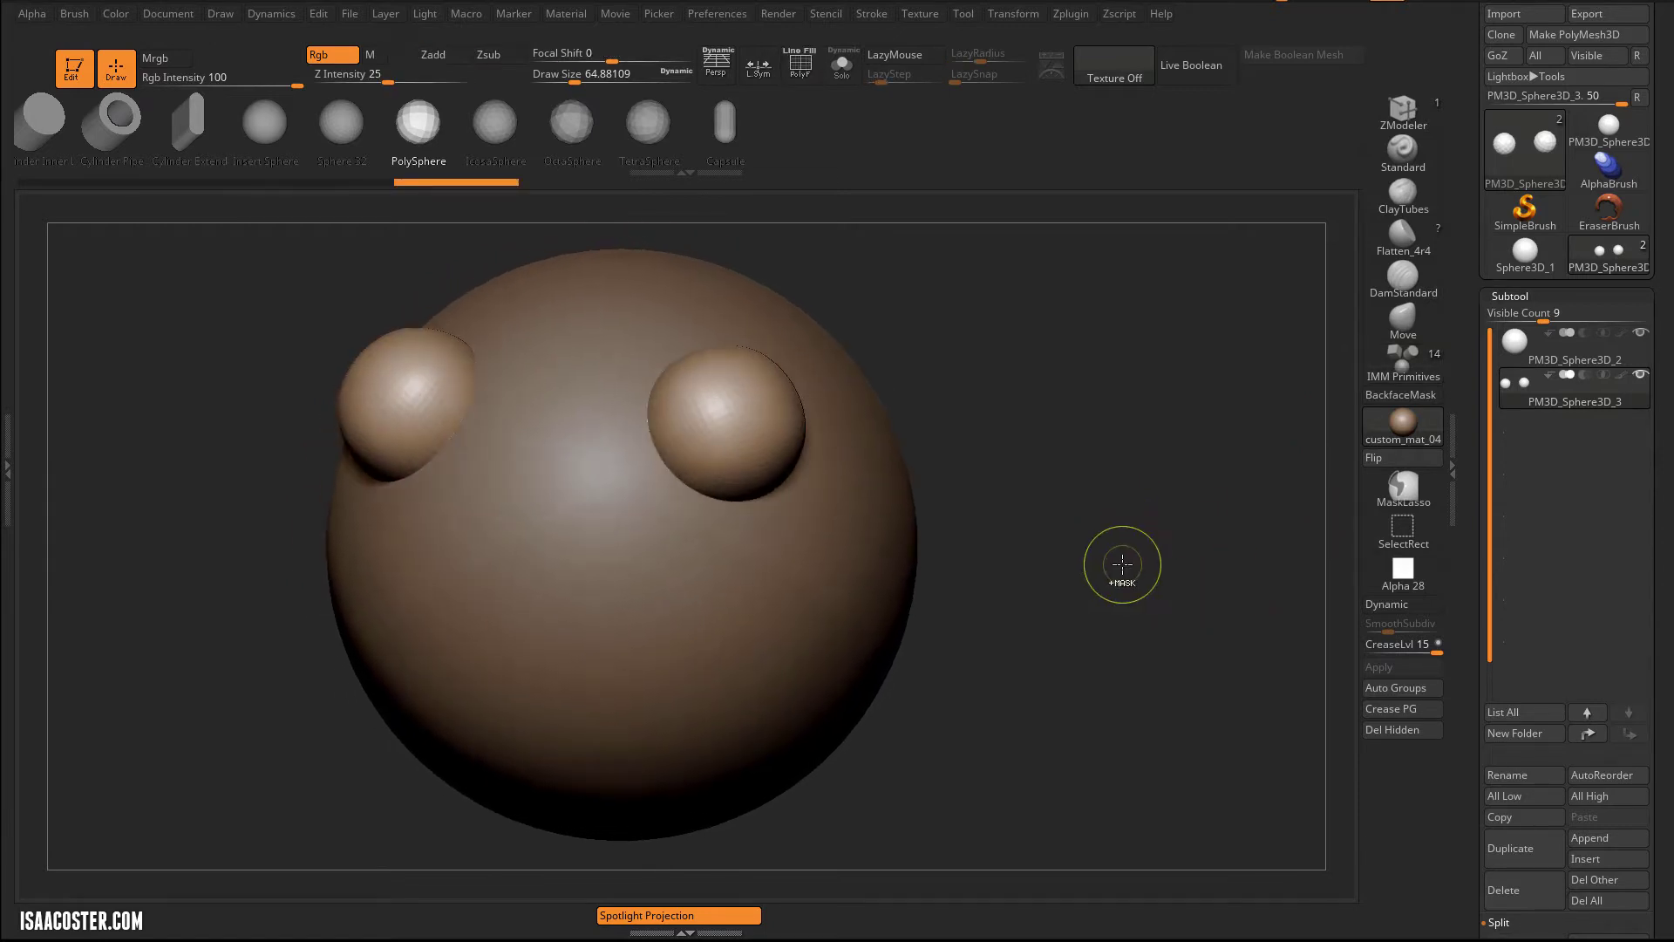
{"action": "left_click_drag", "start_coordinate": [1125, 463], "coordinate": [1218, 509]}
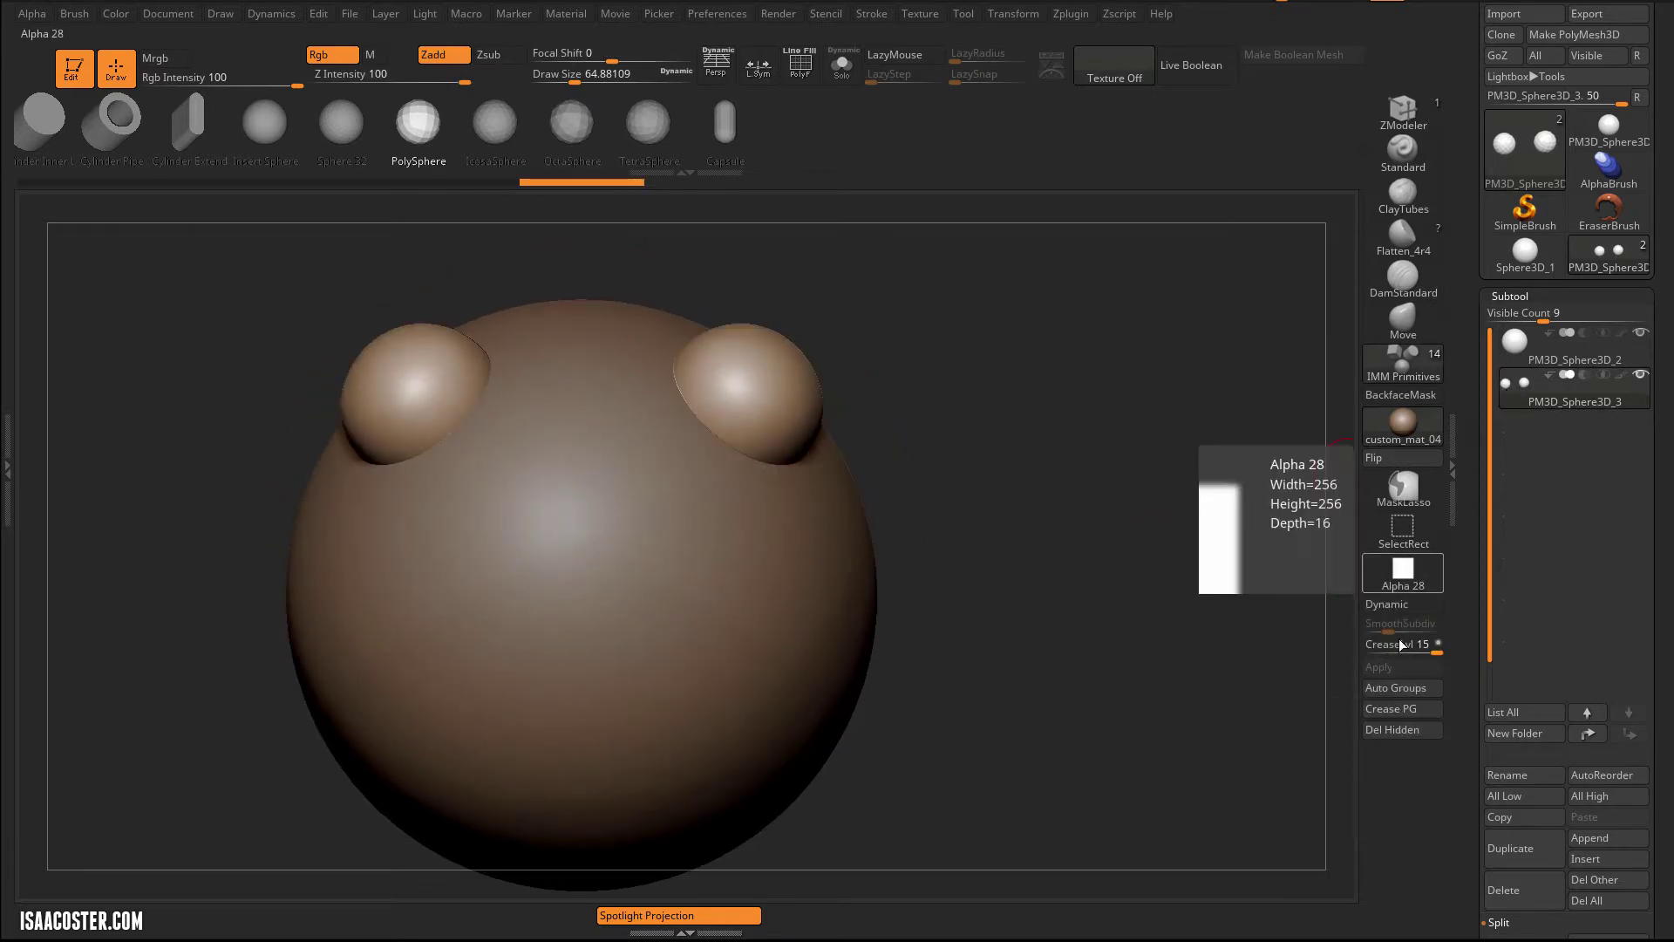
Set the small spheres' subtool to the subtraction Boolean mode.
{"action": "left_click_drag", "start_coordinate": [1128, 541], "coordinate": [1297, 500]}
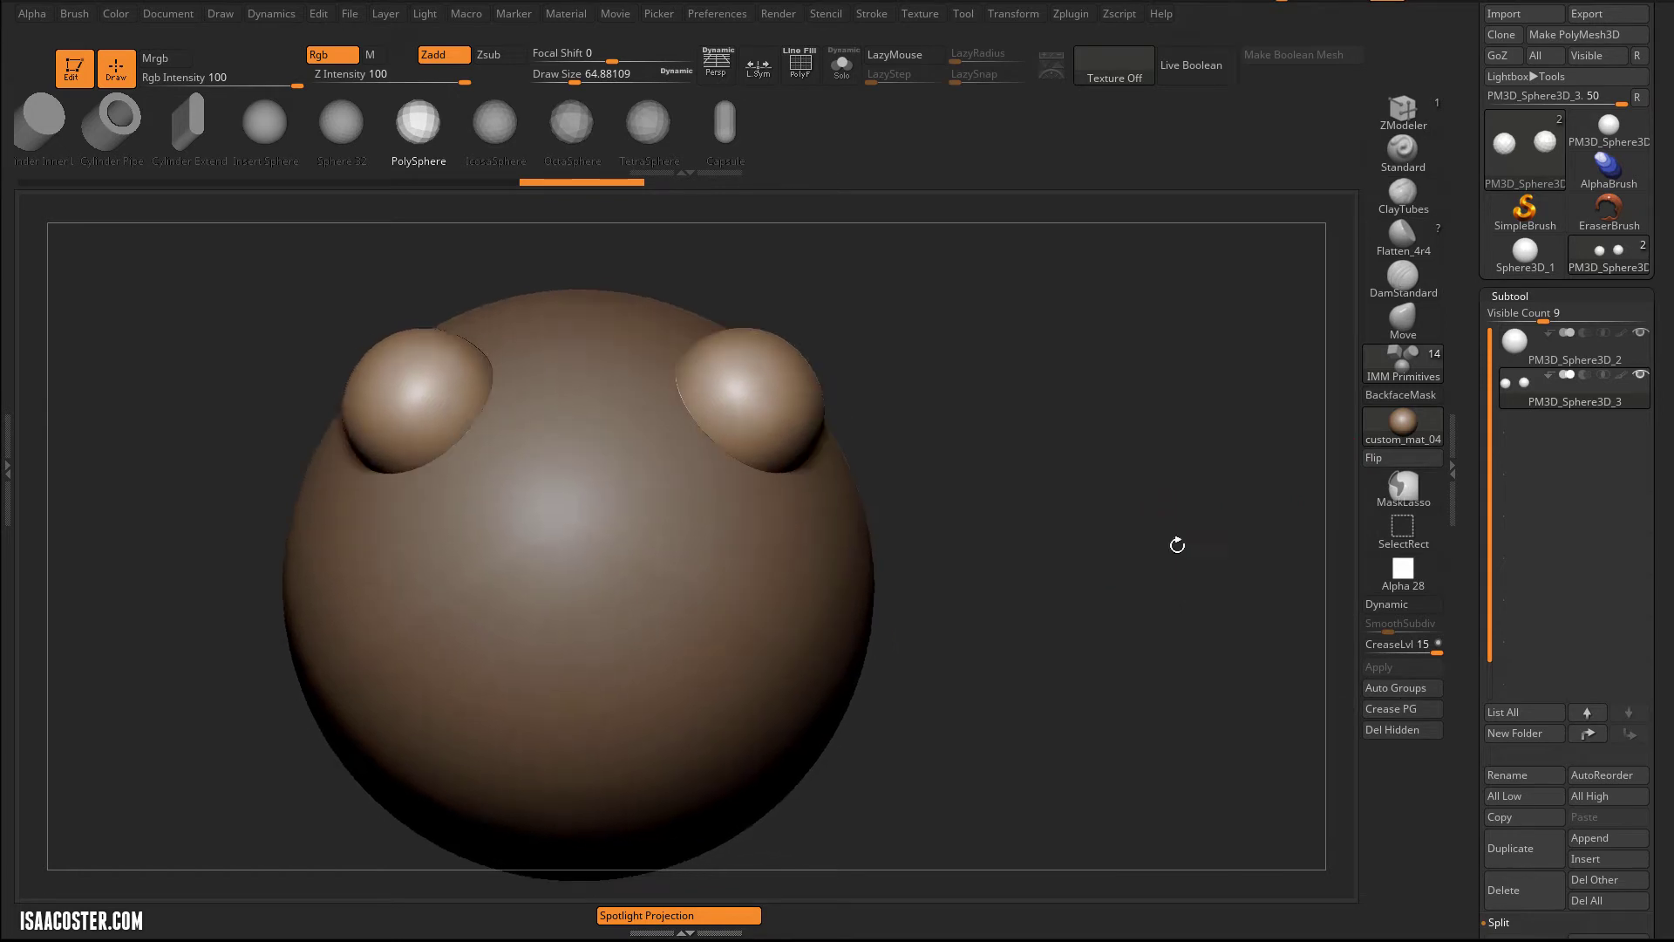
{"action": "left_click_drag", "start_coordinate": [1181, 422], "coordinate": [1215, 403]}
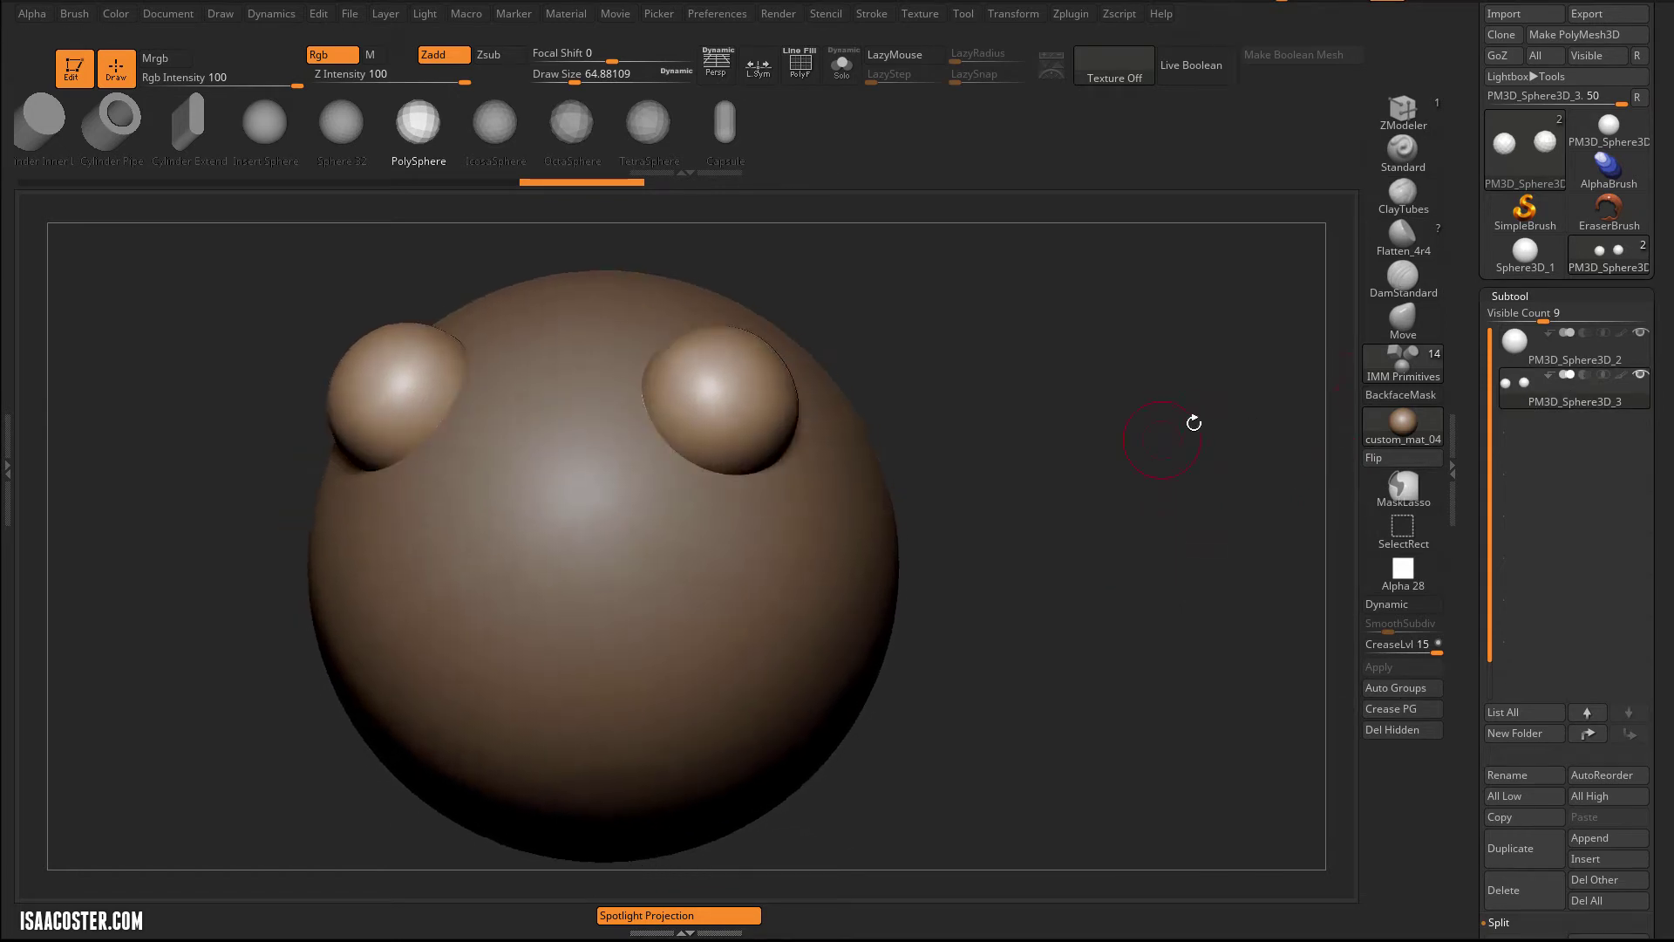
{"action": "key", "text": "shift+f"}
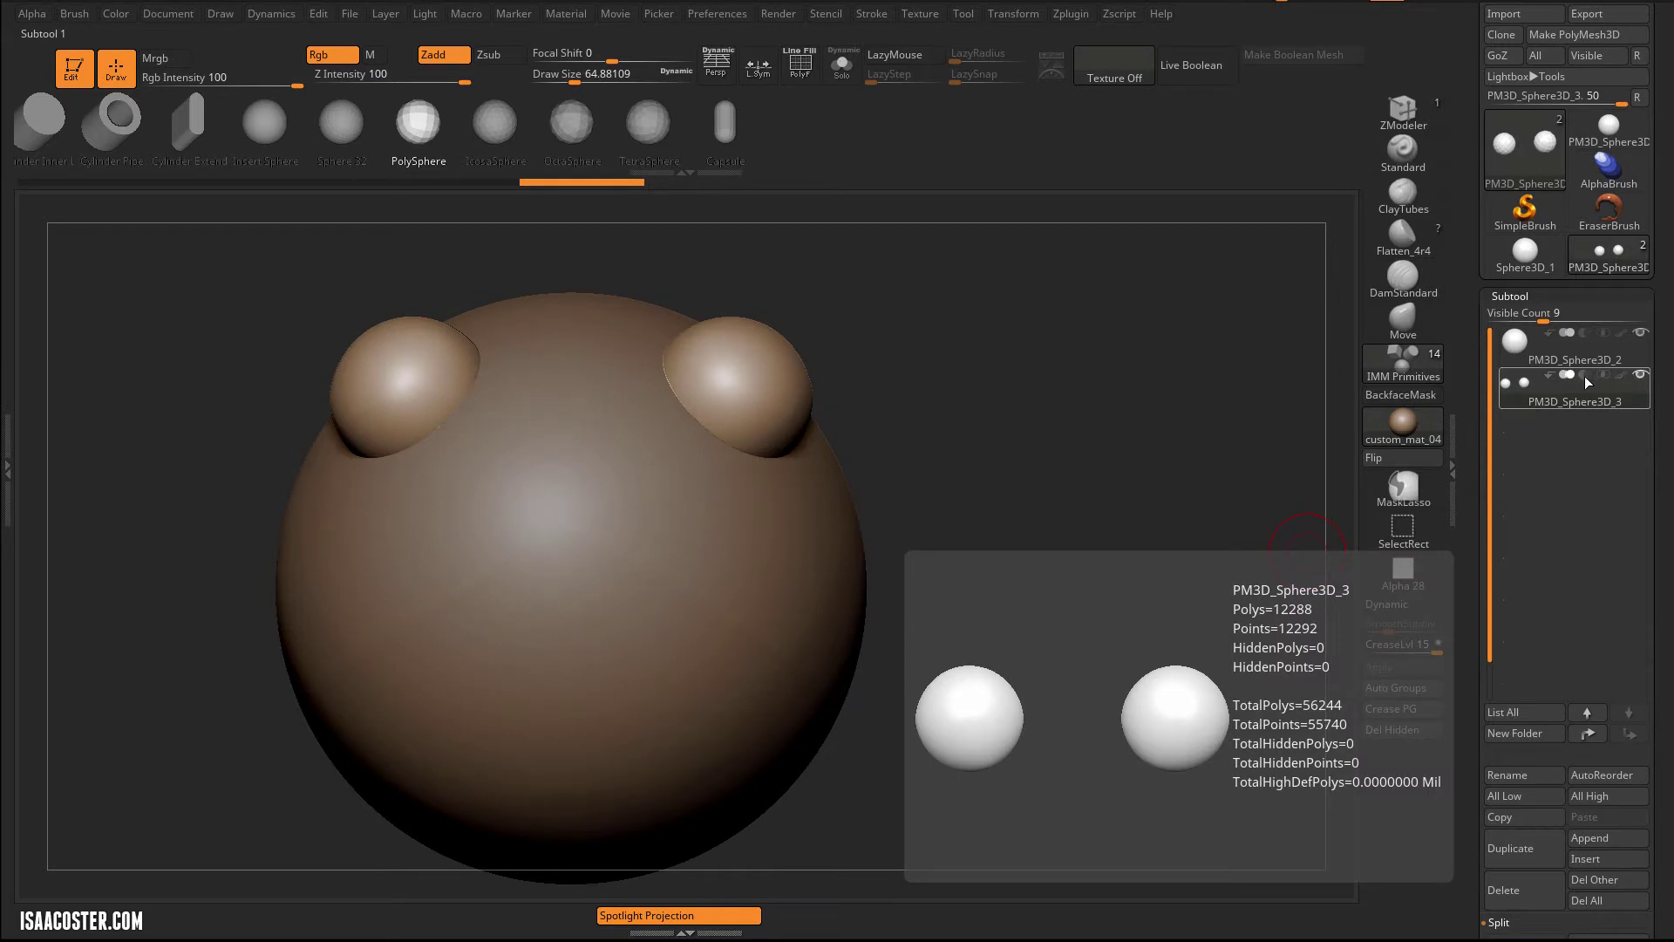
{"action": "left_click", "coordinate": [1585, 375]}
{"action": "left_click", "coordinate": [1545, 344]}
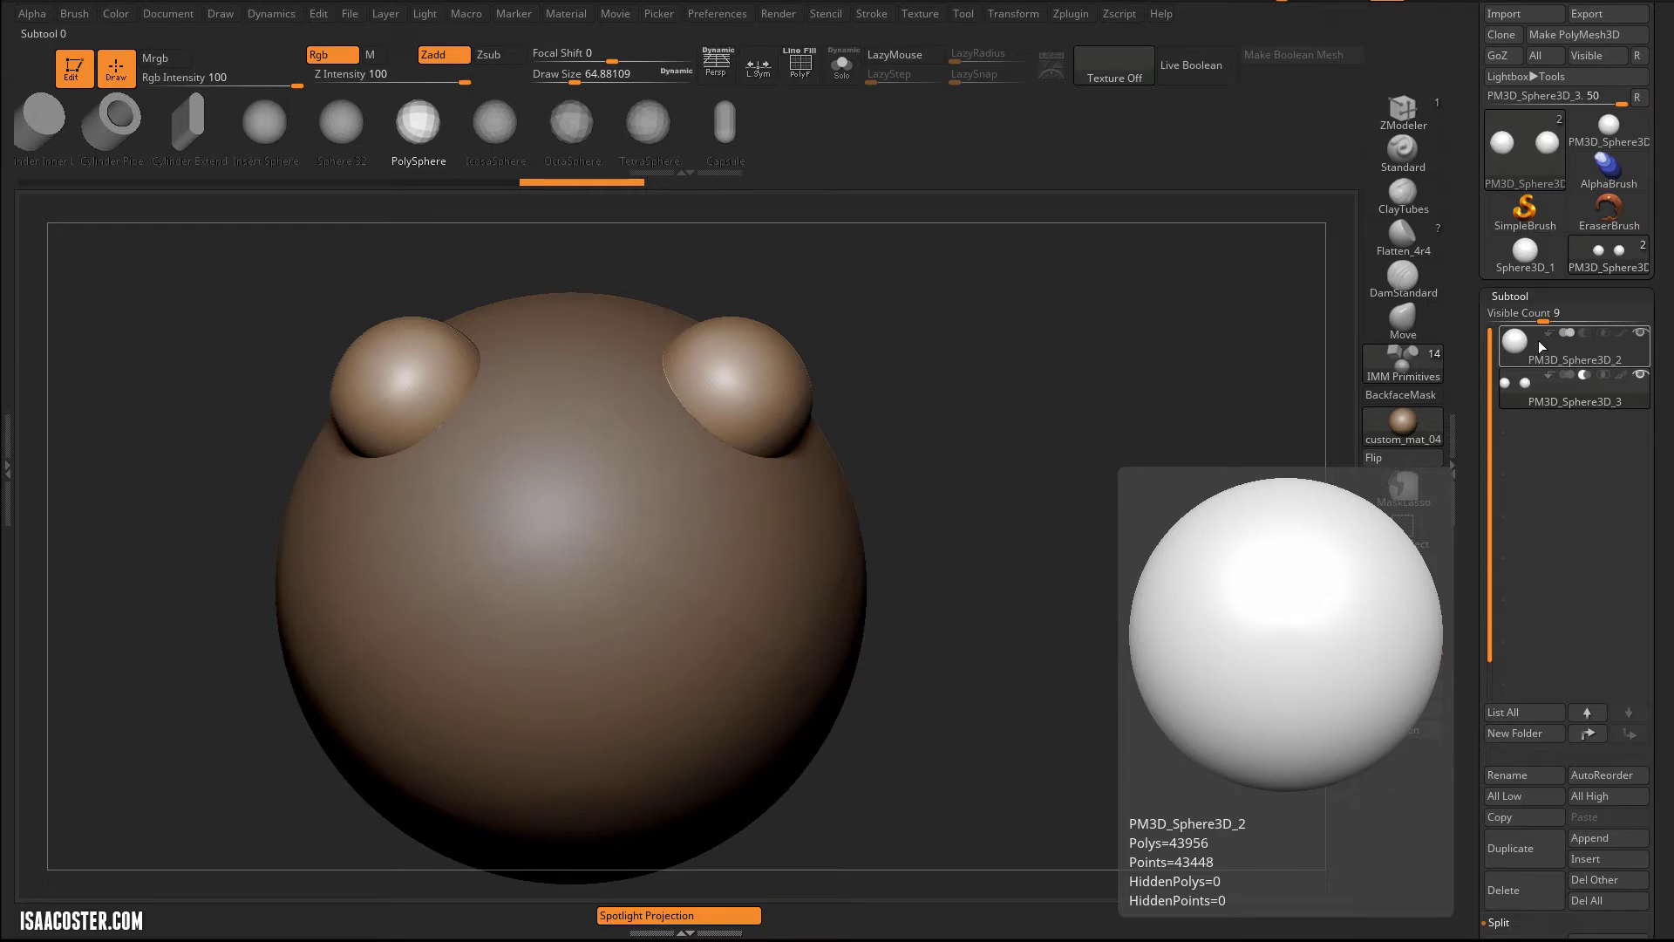
{"action": "left_click", "coordinate": [1543, 394]}
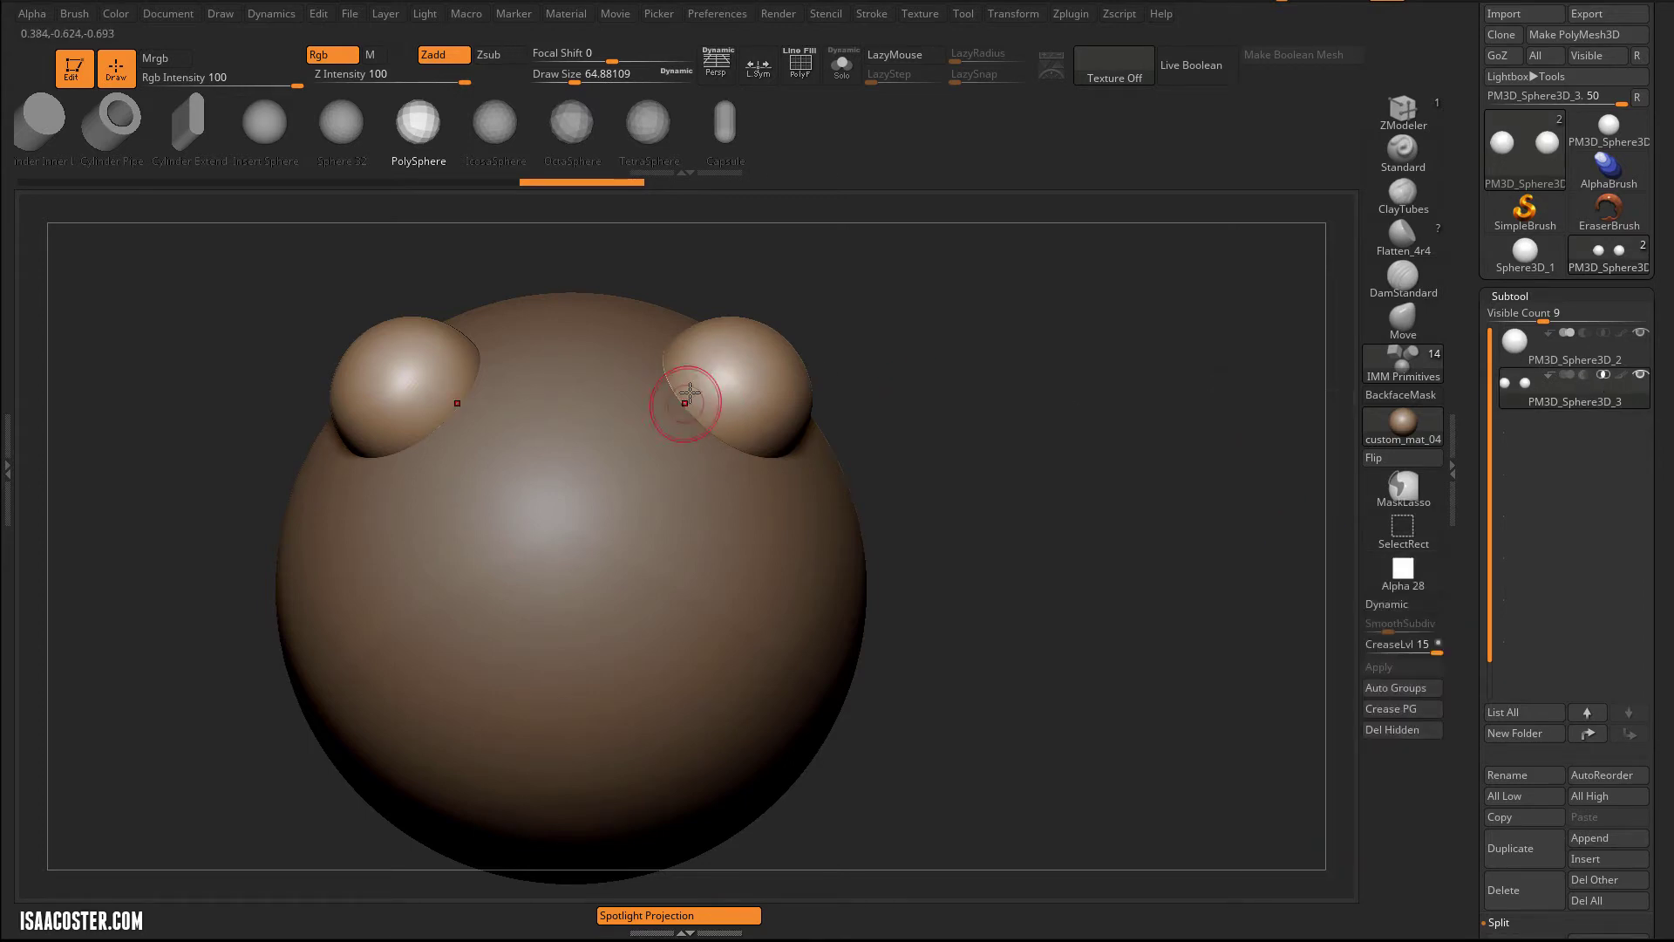
{"action": "left_click", "coordinate": [1585, 376]}
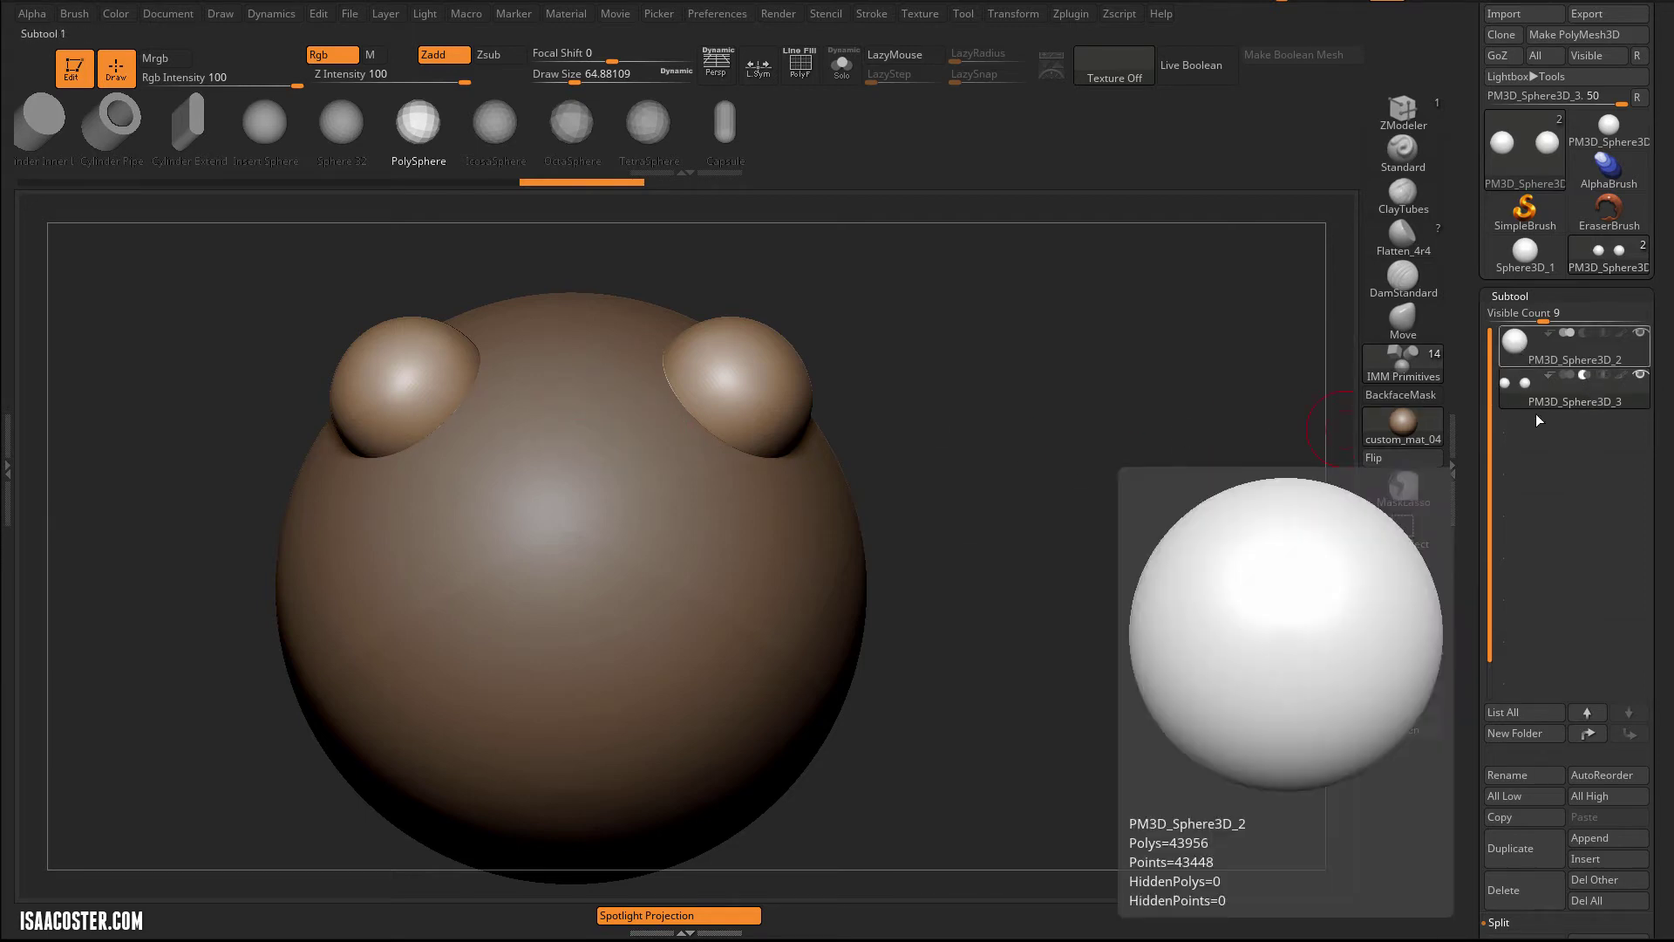
Select the large sphere's subtool, reapply DynaMesh at resolution 128 and check its wireframe.
{"action": "left_click", "coordinate": [1525, 345]}
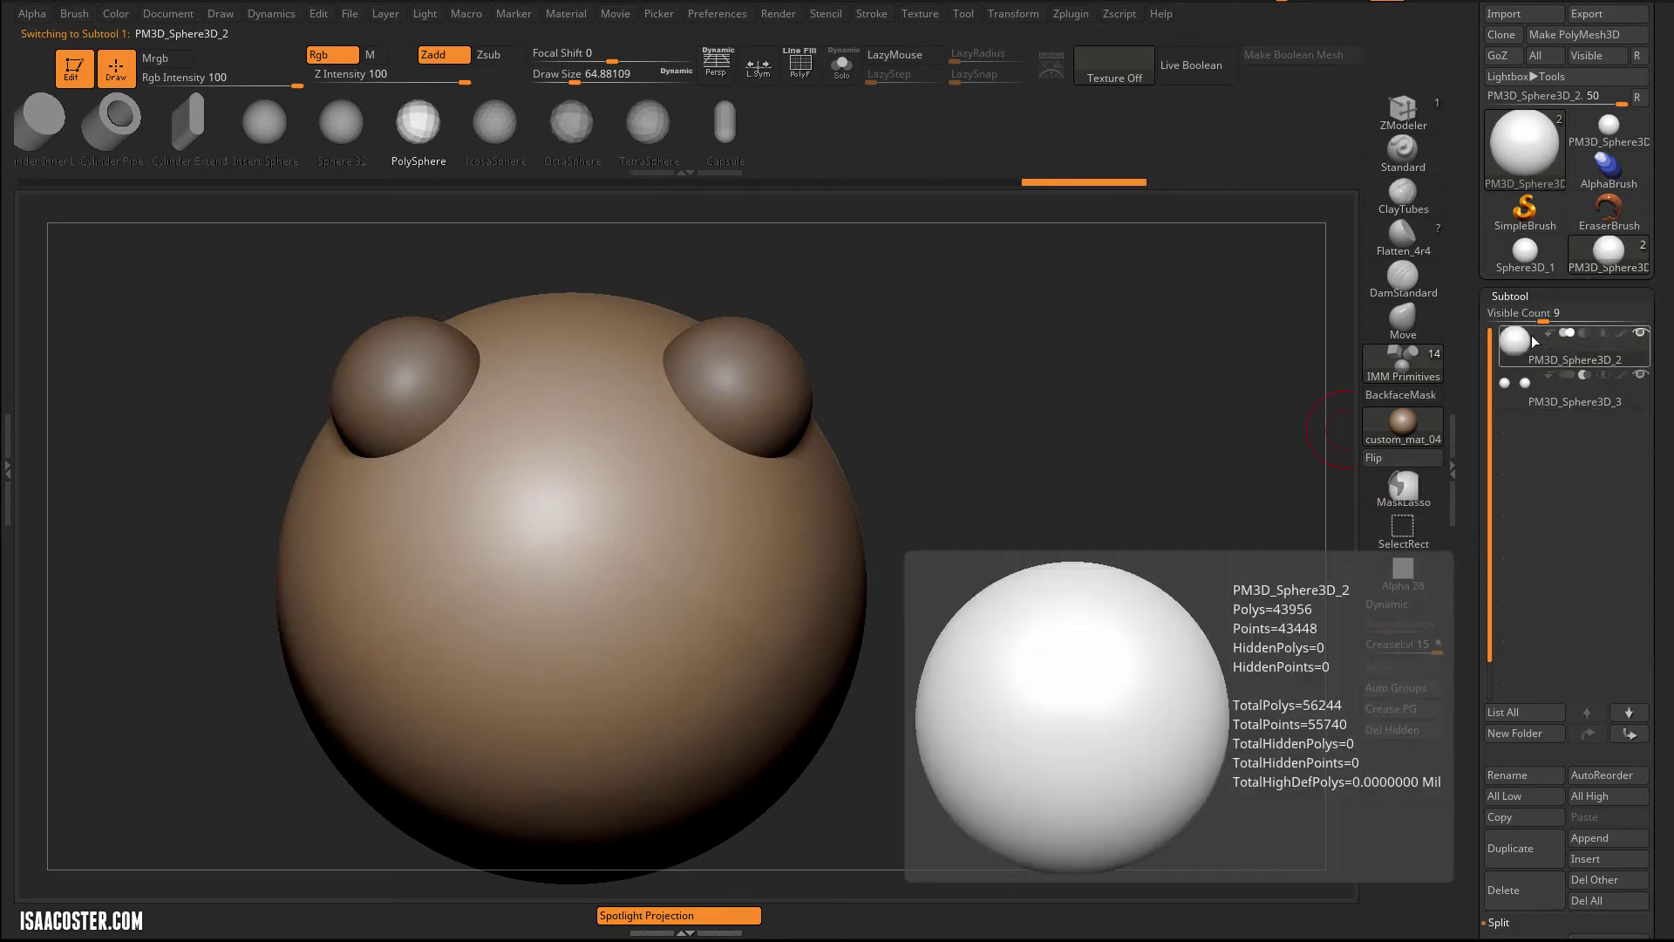
{"action": "left_click", "coordinate": [1530, 402]}
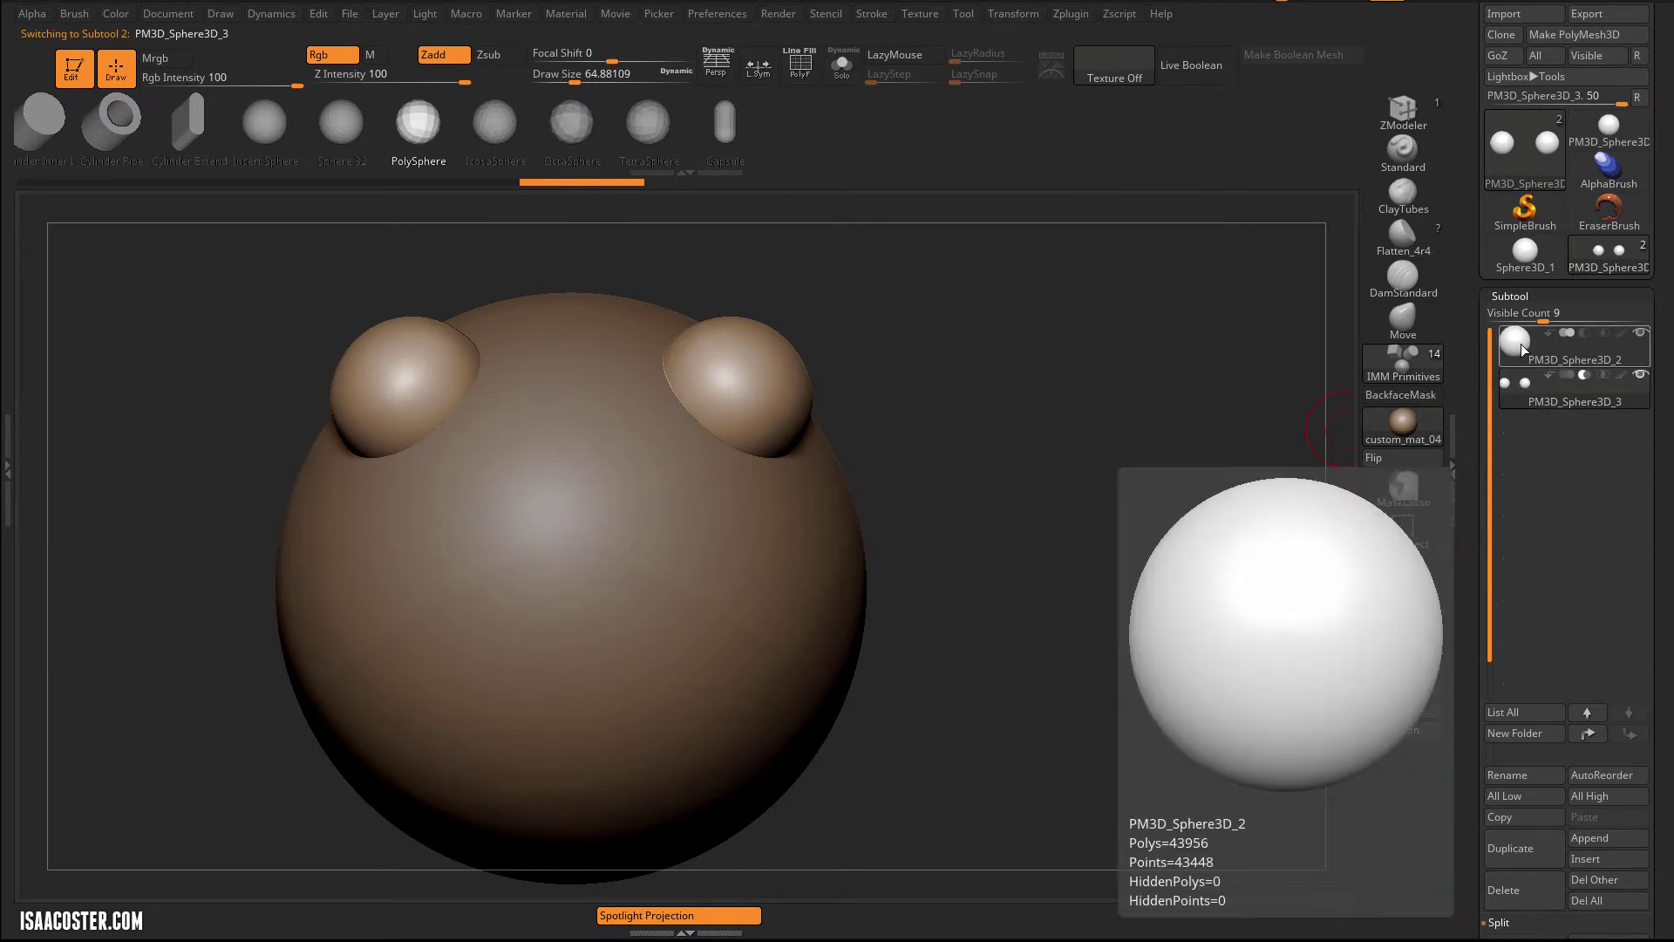
{"action": "left_click", "coordinate": [1519, 346]}
{"action": "left_click_drag", "start_coordinate": [1475, 460], "coordinate": [1494, 650]}
{"action": "left_click_drag", "start_coordinate": [1465, 580], "coordinate": [1511, 621]}
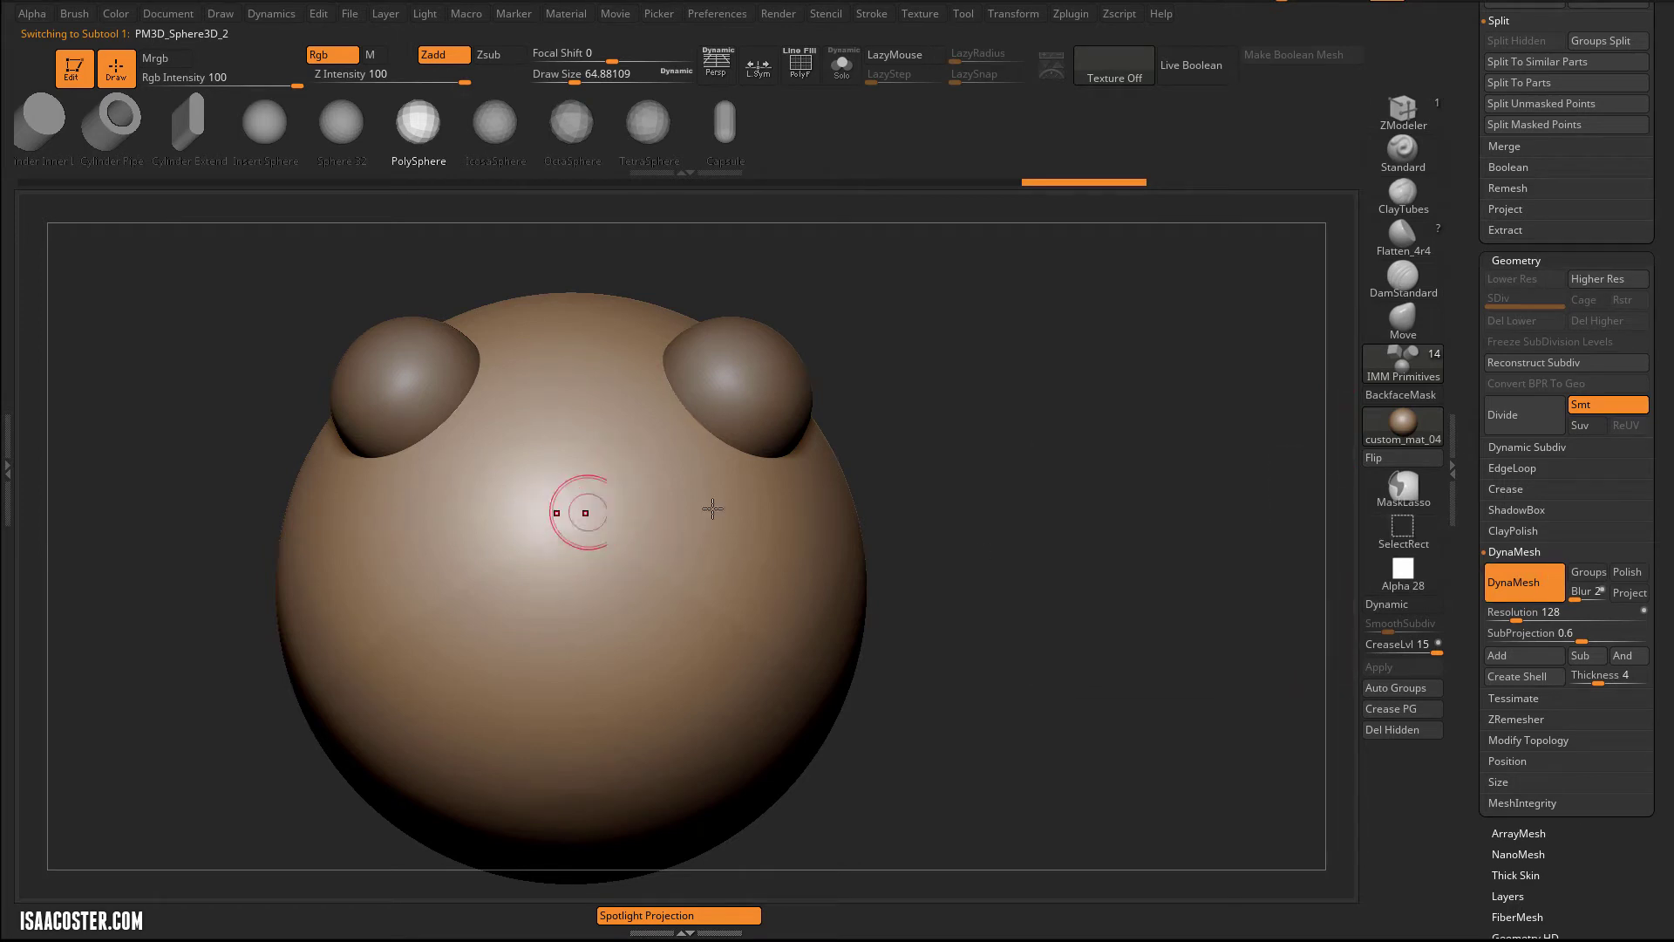
{"action": "left_click", "coordinate": [1555, 594]}
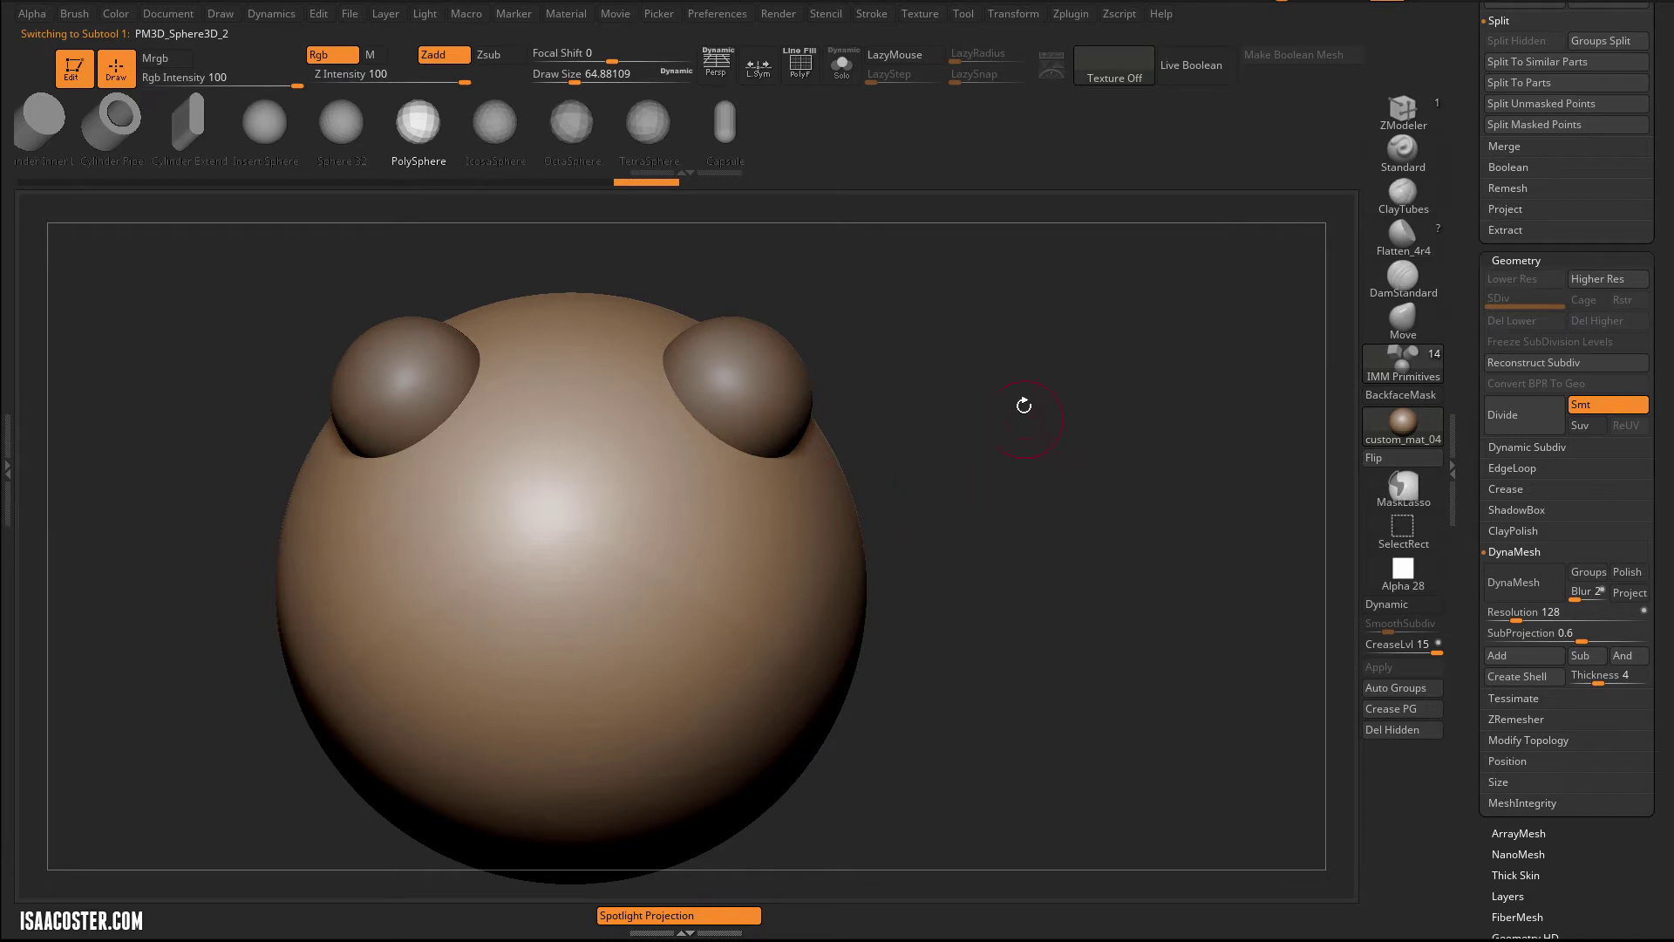
{"action": "left_click_drag", "start_coordinate": [1017, 500], "coordinate": [965, 732], "text": "ctrl"}
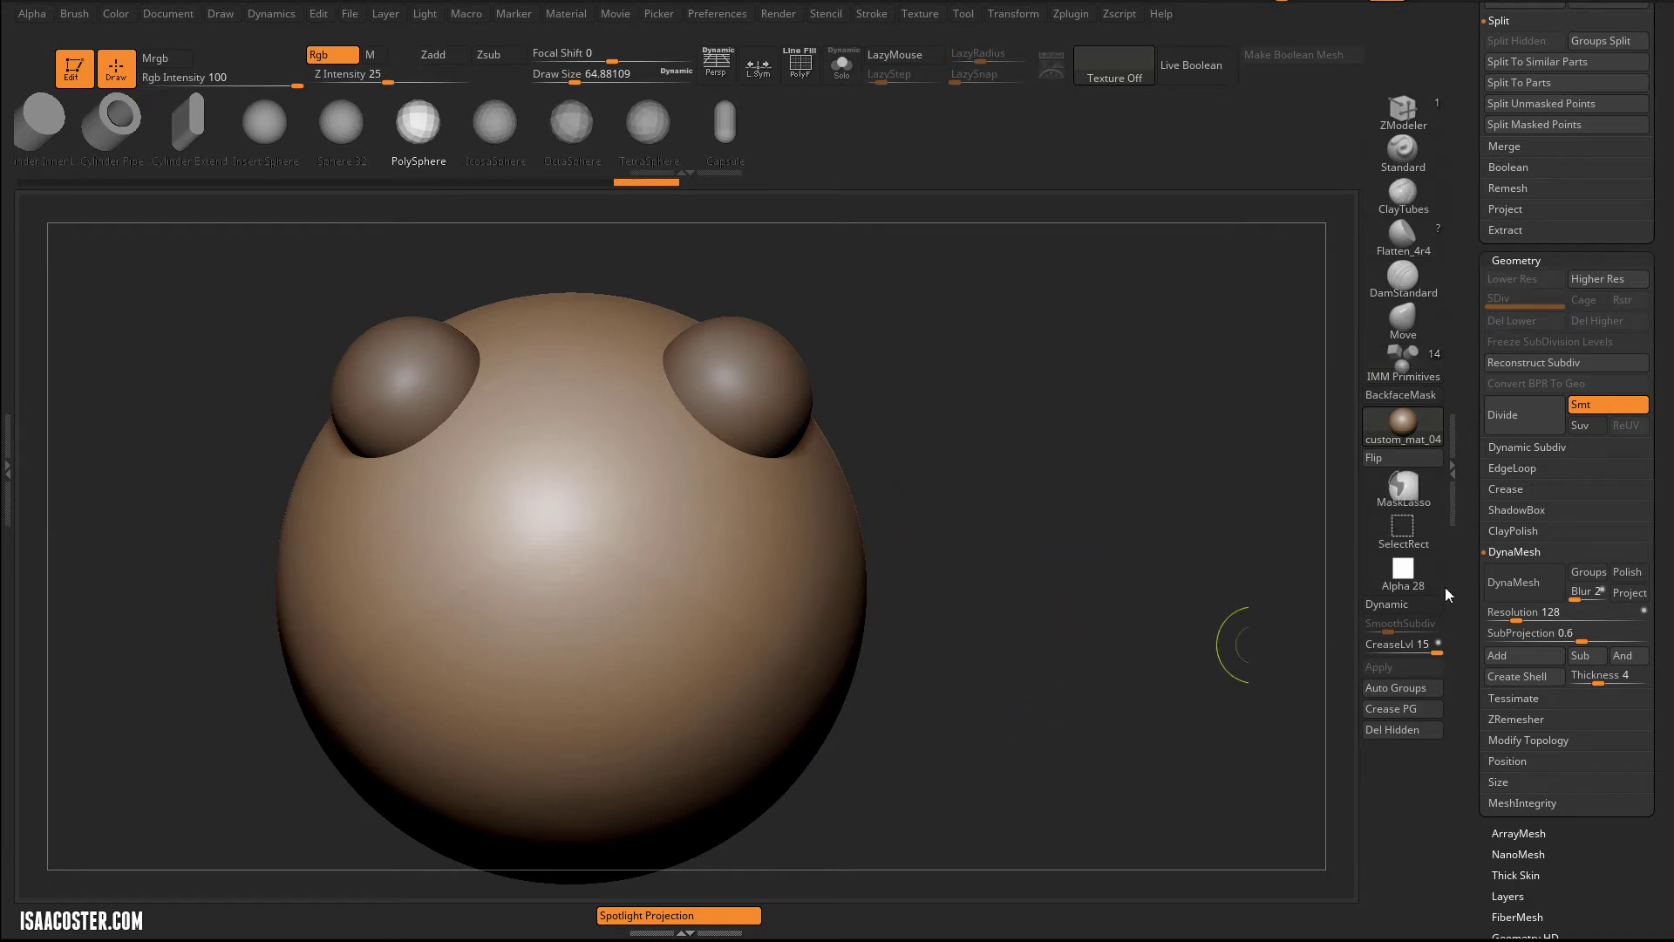
{"action": "left_click", "coordinate": [1513, 584]}
{"action": "key", "text": "shift+f"}
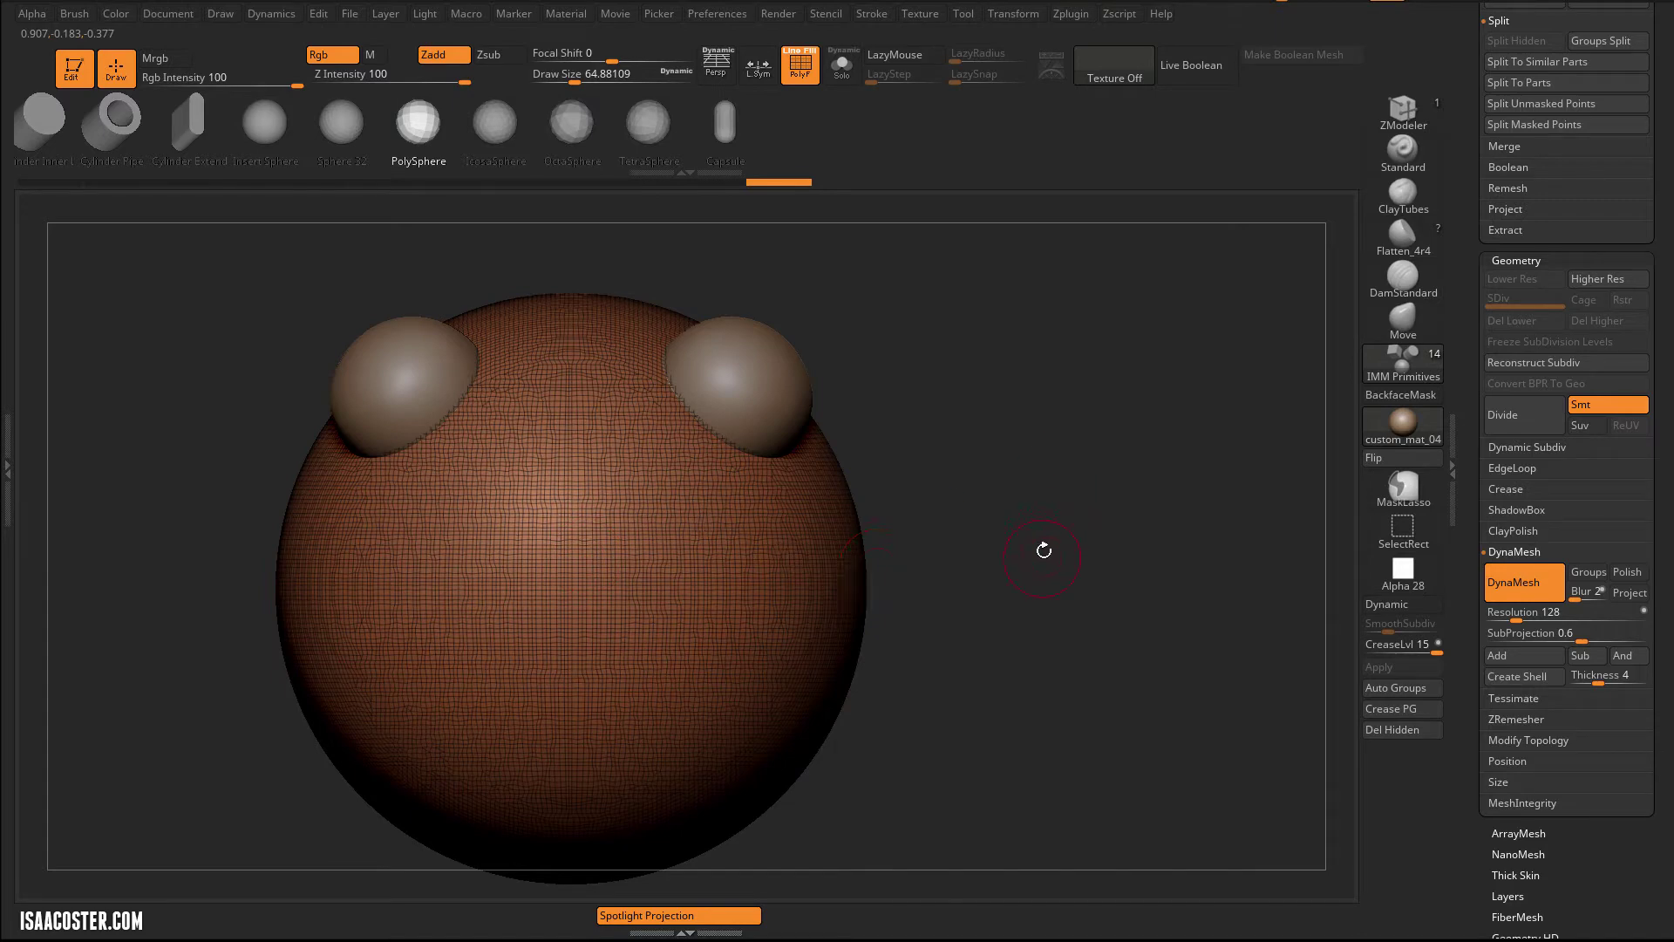
{"action": "key", "text": "shift+f"}
{"action": "left_click_drag", "start_coordinate": [1065, 464], "coordinate": [1128, 497]}
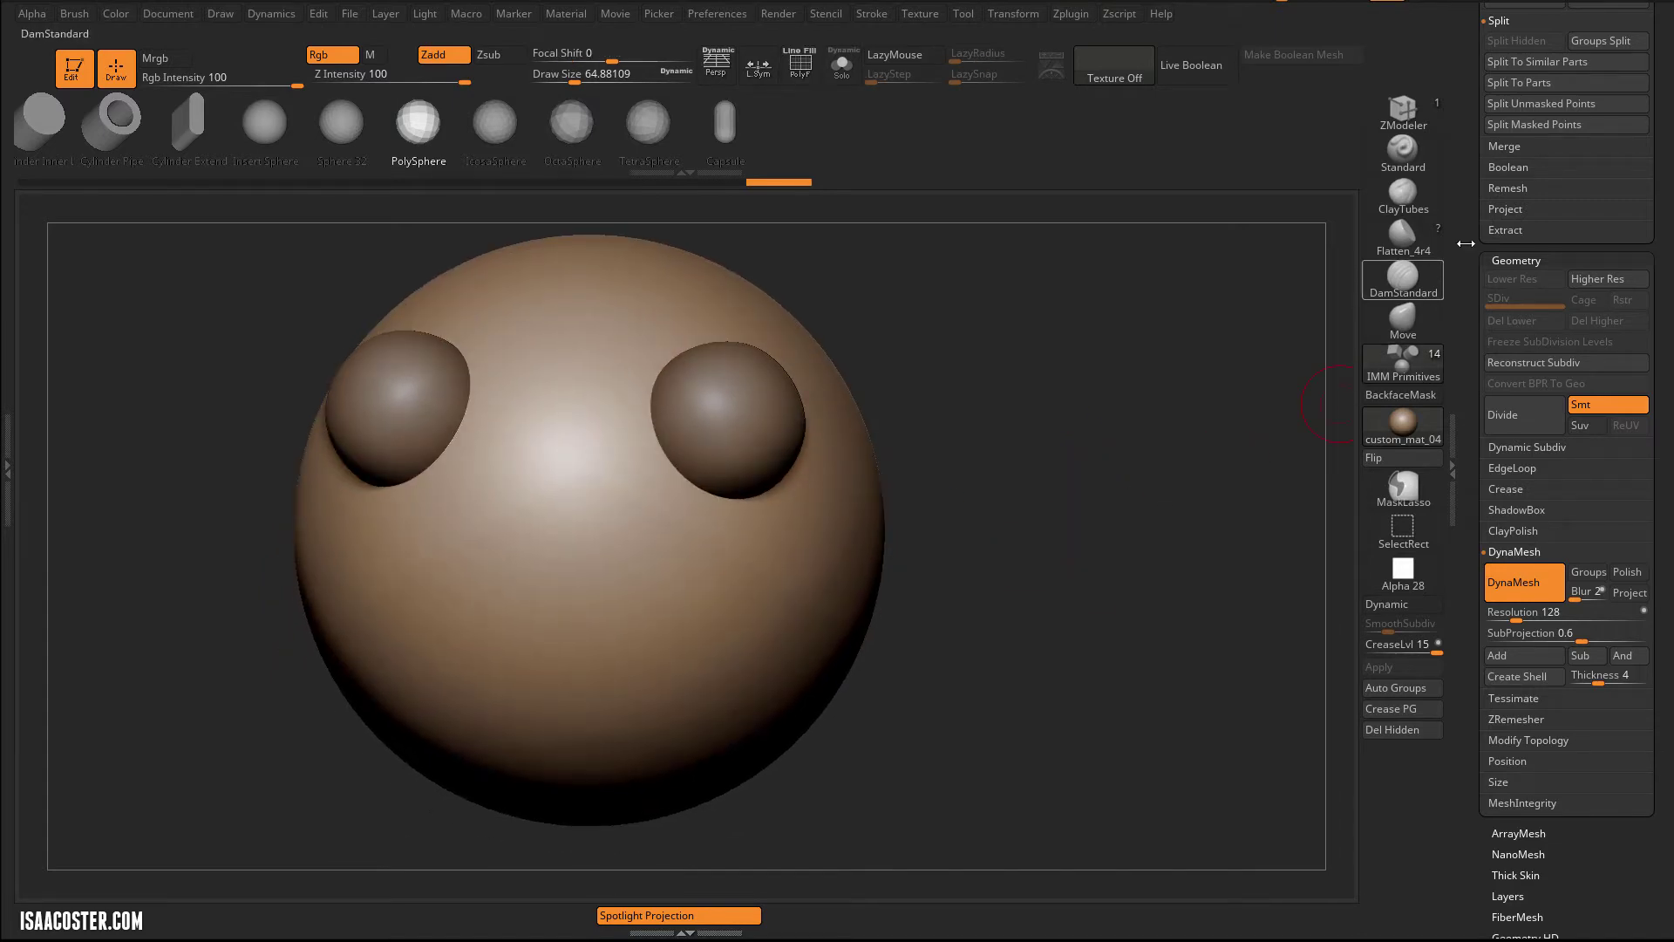
Merge the large sphere down with the subtractive small spheres' subtool using MergeDown and accept the non-undoable operation.
{"action": "left_click_drag", "start_coordinate": [1475, 328], "coordinate": [1476, 462]}
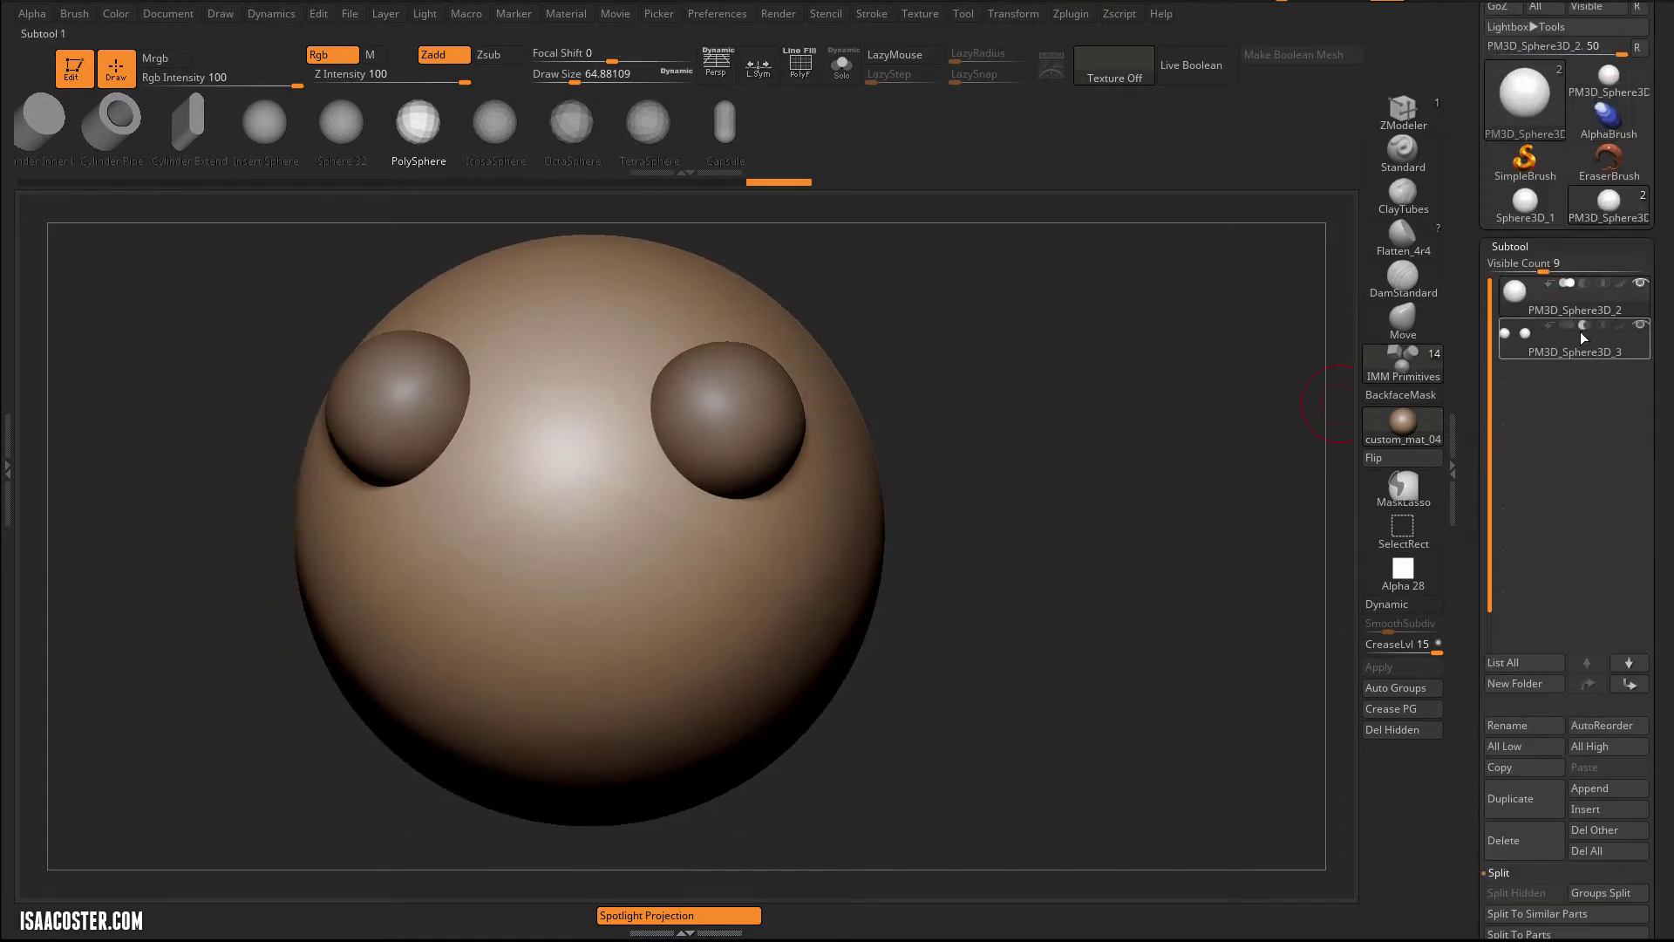
{"action": "left_click", "coordinate": [1587, 340]}
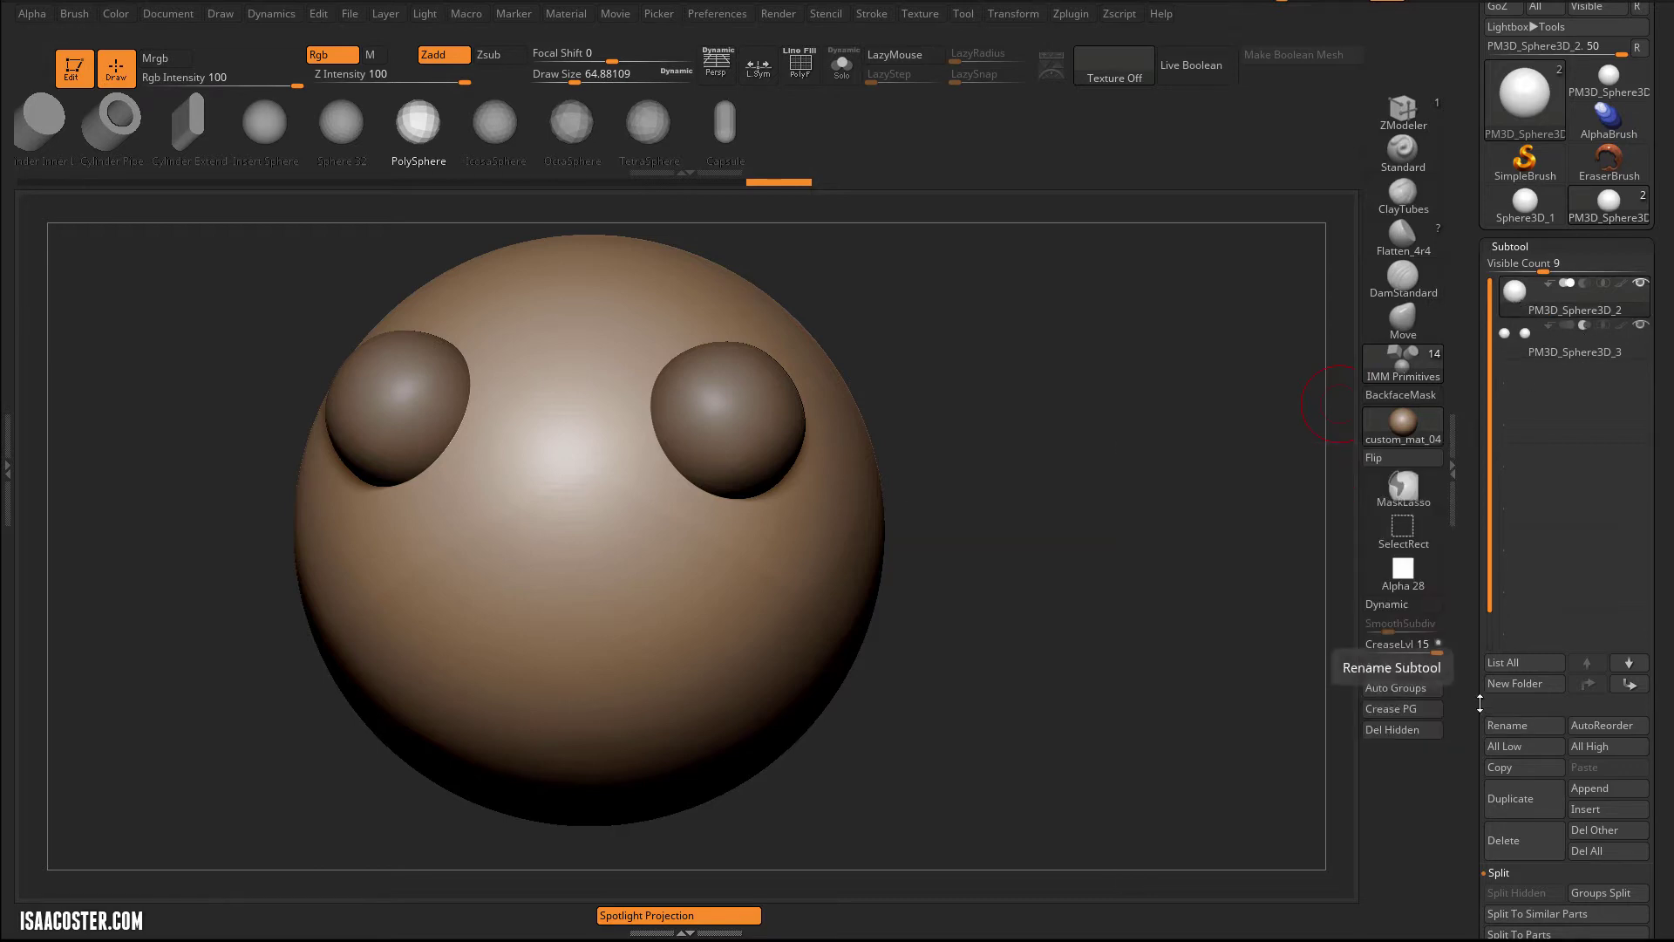
{"action": "scroll", "coordinate": [1475, 701], "scroll_direction": "down", "scroll_amount": 5}
{"action": "left_click", "coordinate": [1518, 692]}
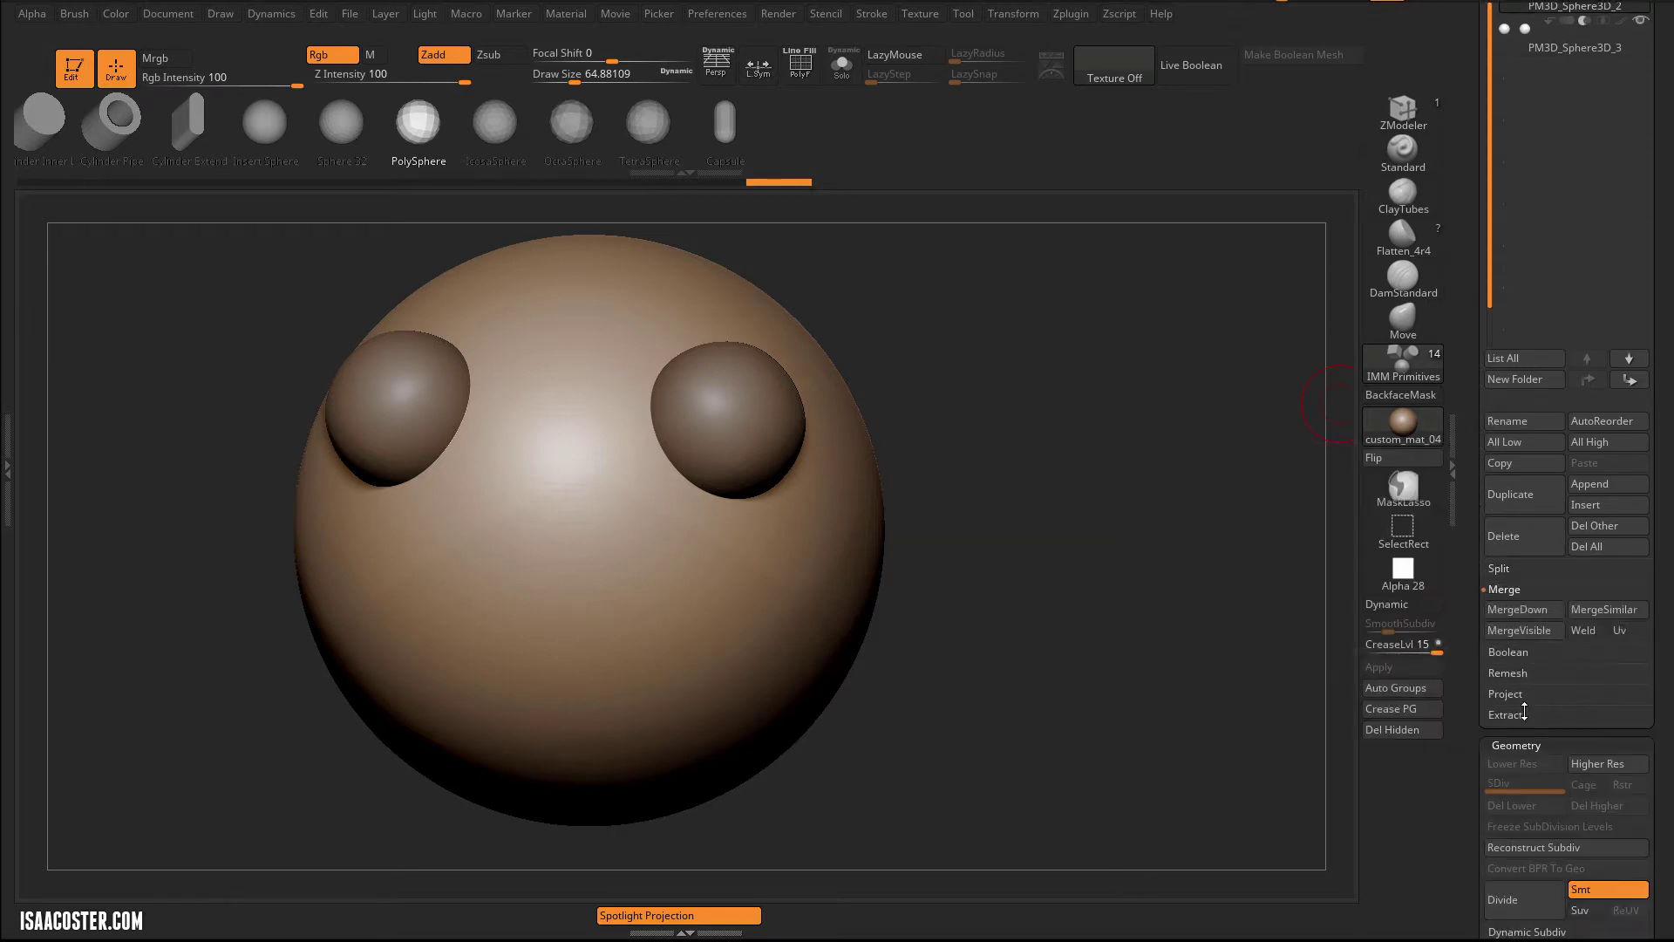
{"action": "left_click", "coordinate": [1533, 611]}
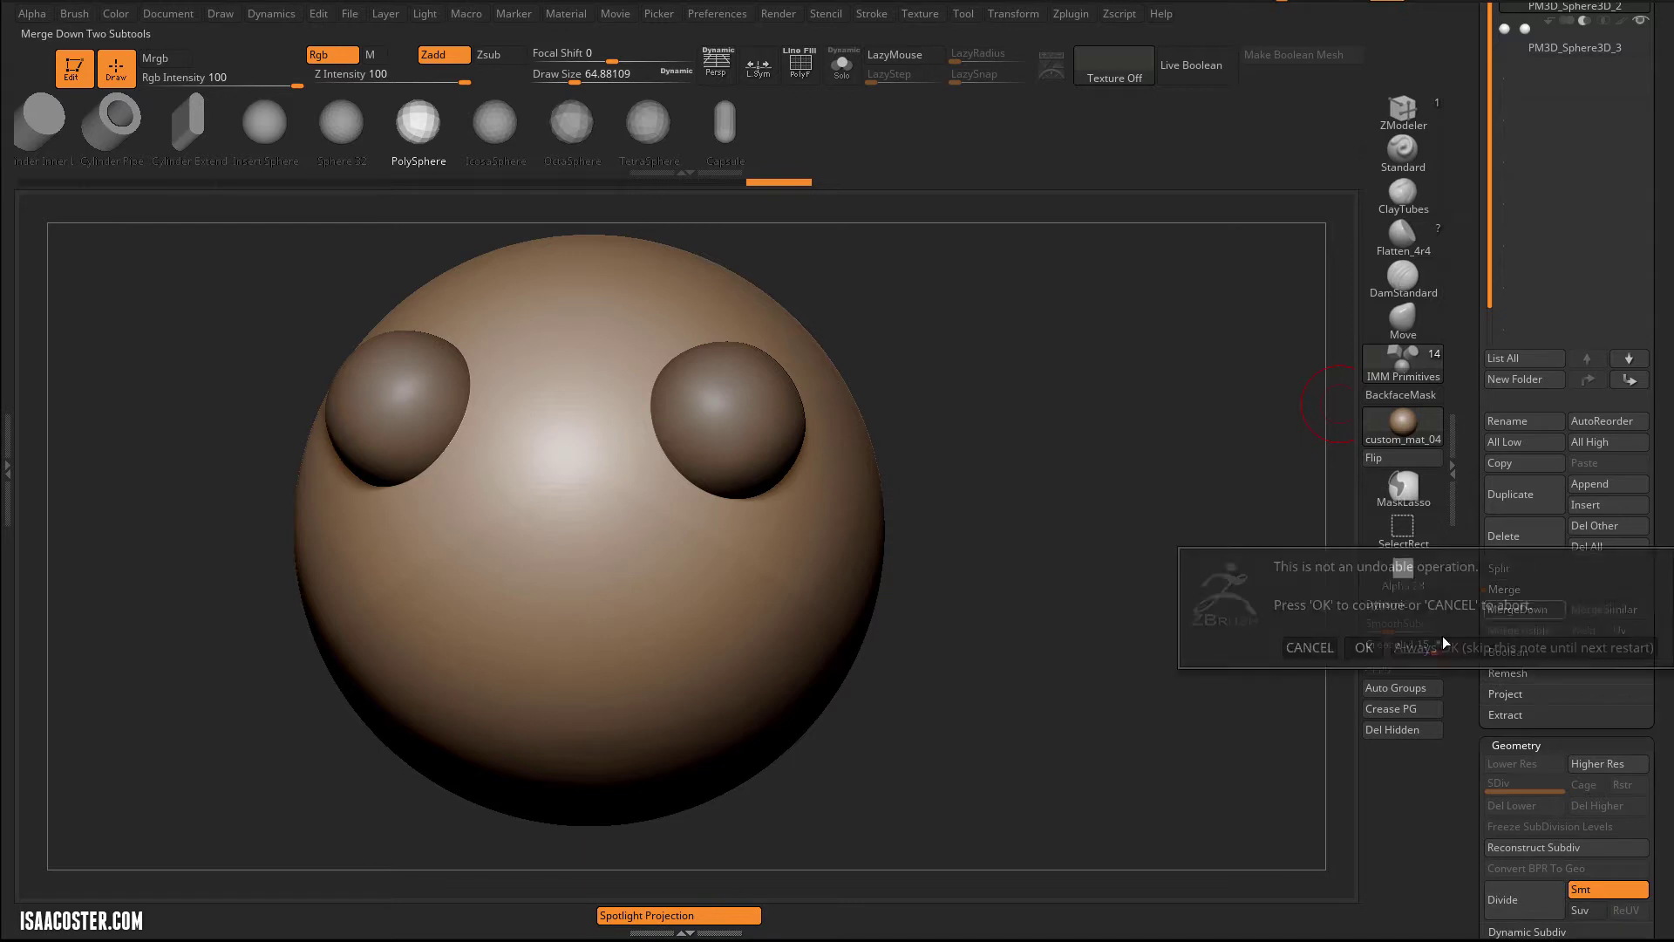
{"action": "left_click", "coordinate": [1364, 647]}
Try to subtract the small spheres from the large one by updating the merged subtool's DynaMesh.
{"action": "left_click_drag", "start_coordinate": [1032, 490], "coordinate": [1047, 455]}
{"action": "left_click_drag", "start_coordinate": [1122, 385], "coordinate": [974, 623], "text": "ctrl"}
{"action": "mouse_move", "coordinate": [1025, 463]}
{"action": "left_mouse_down"}
{"action": "mouse_move", "coordinate": [983, 512]}
{"action": "mouse_move", "coordinate": [1020, 471]}
{"action": "left_mouse_up"}
{"action": "key", "text": "ctrl"}
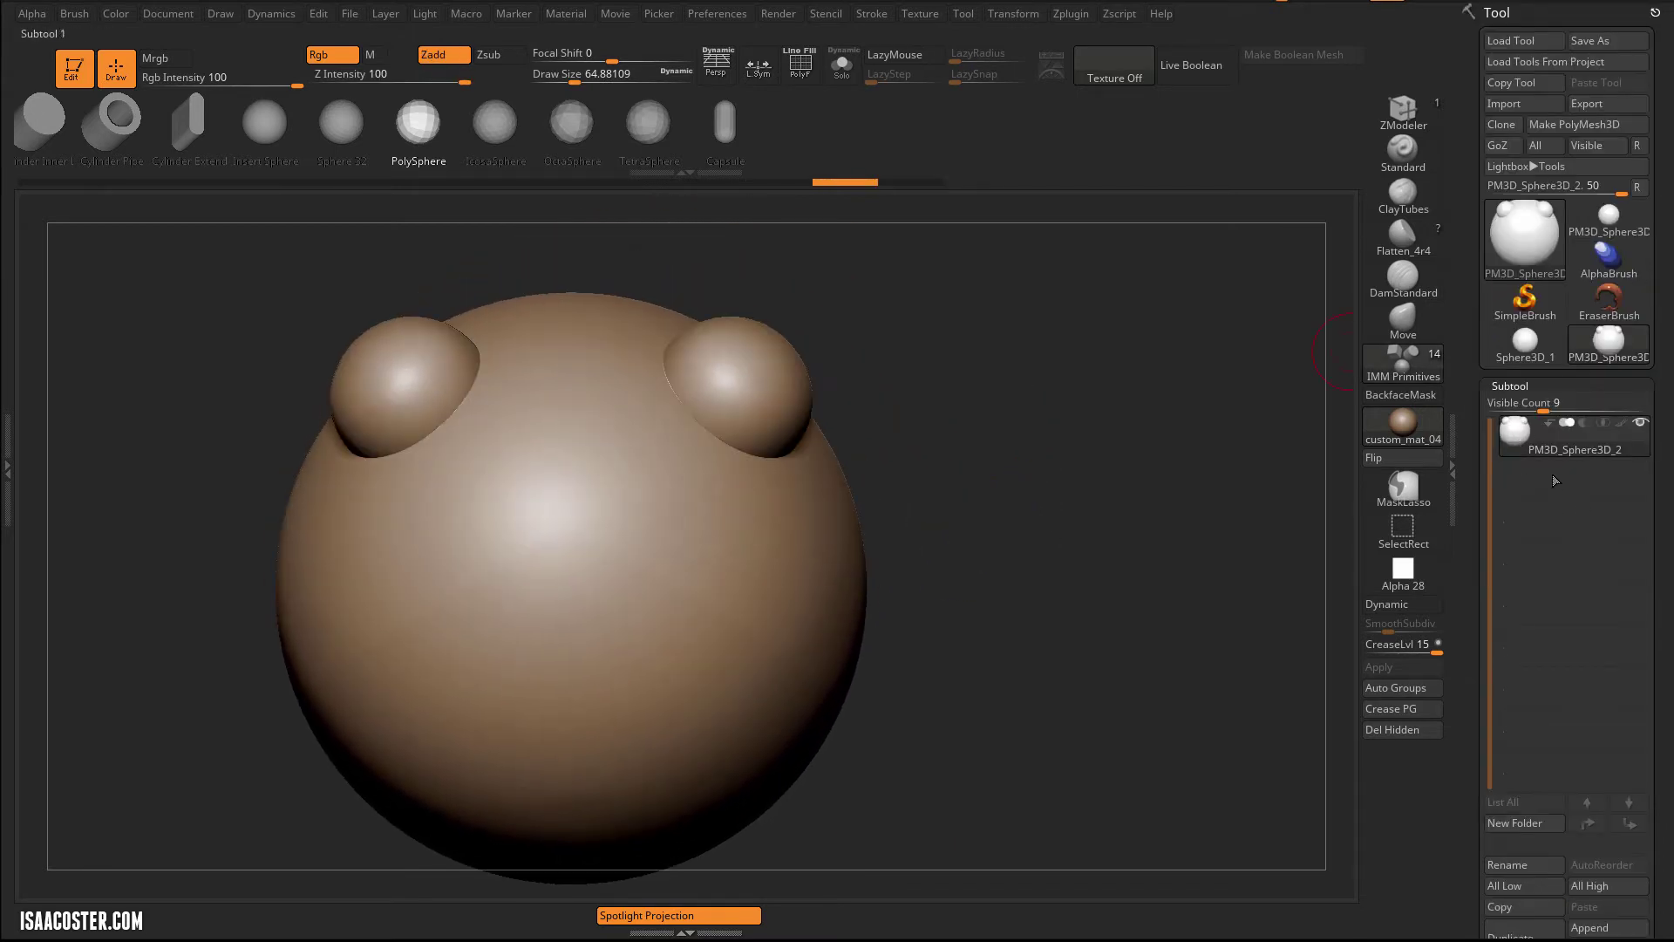
Show the polyframe of the merged spheres and switch their material to BasicMaterial.
{"action": "left_click_drag", "start_coordinate": [1114, 557], "coordinate": [1072, 602]}
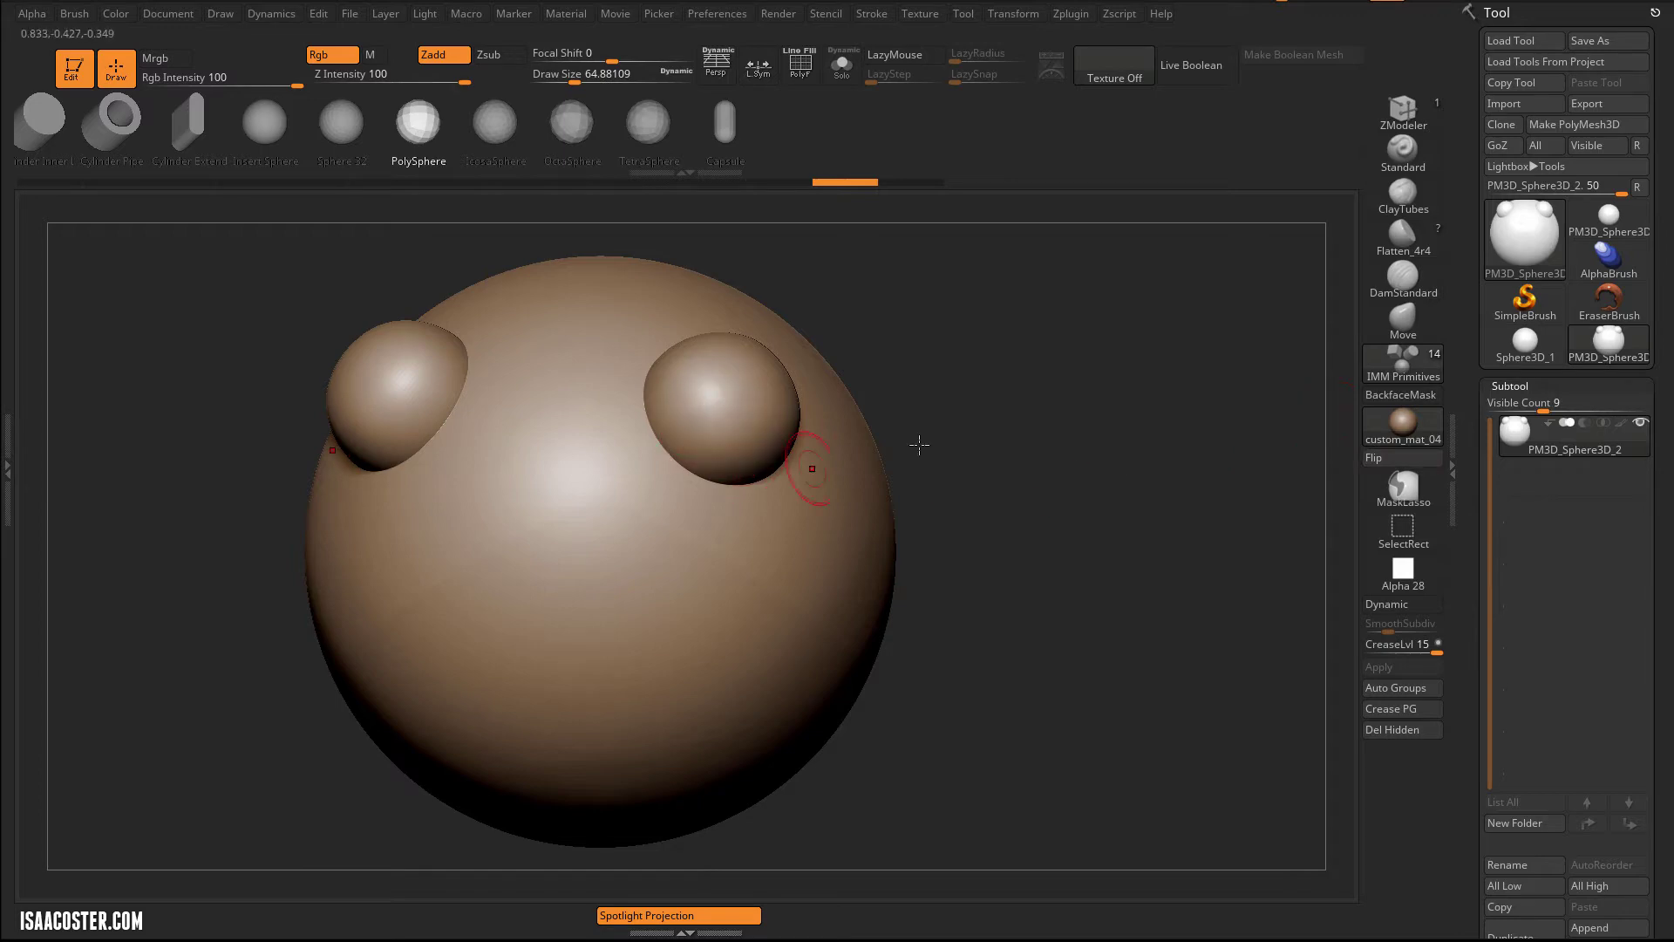
{"action": "key", "text": "shift+f"}
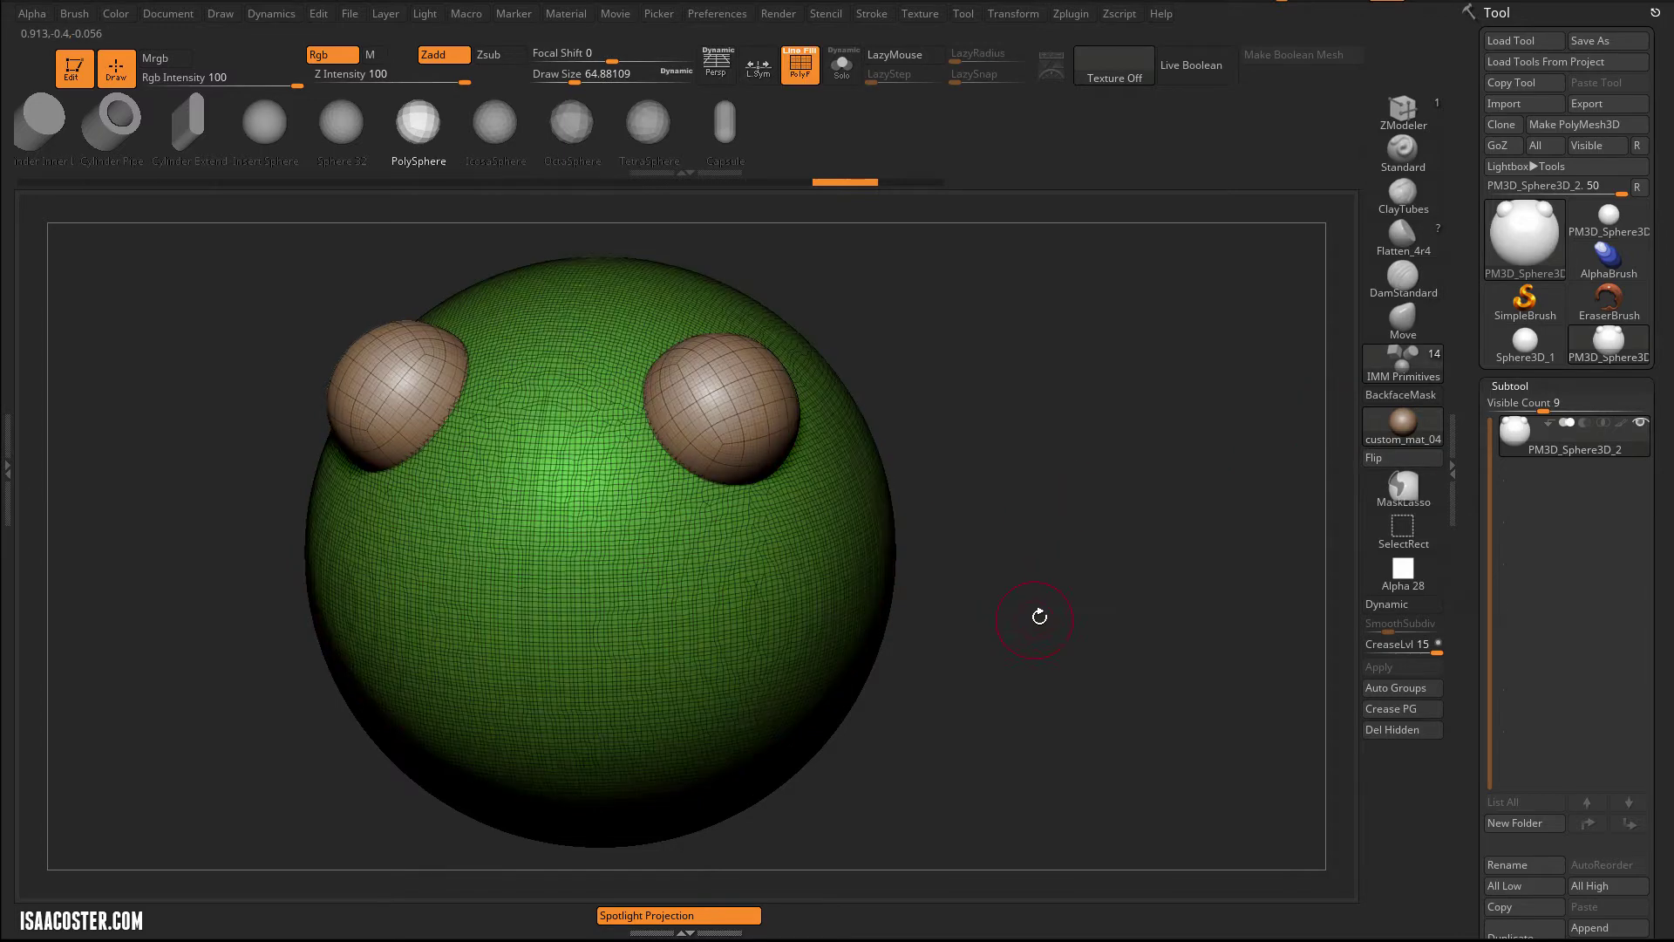
{"action": "left_click", "coordinate": [1406, 431]}
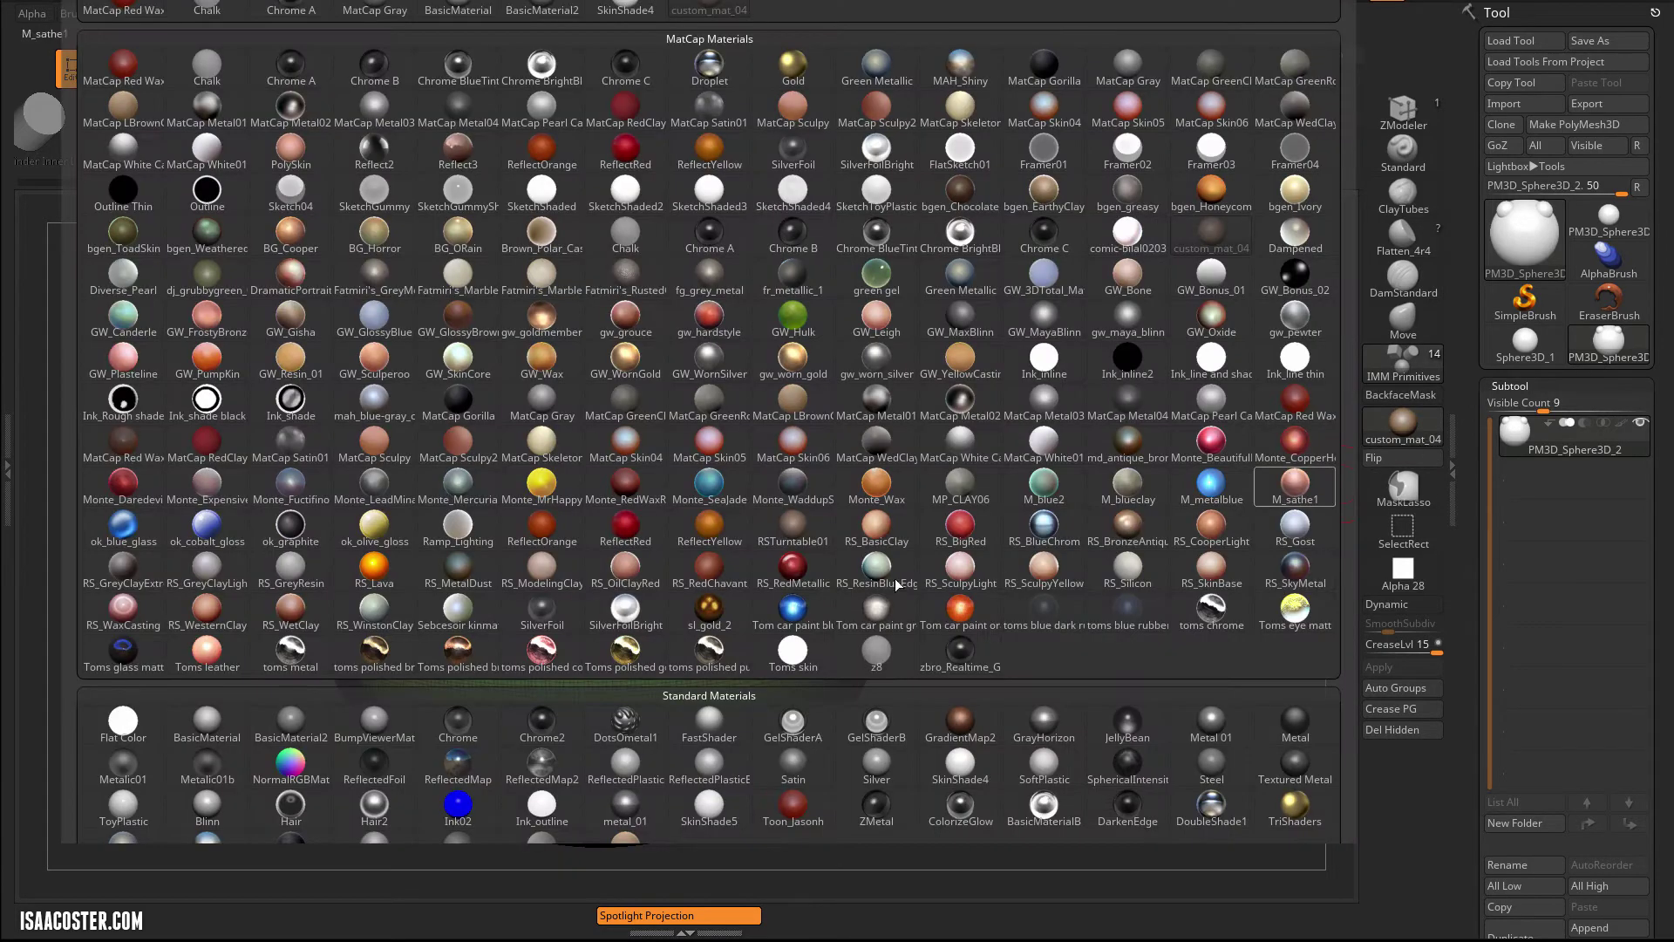
{"action": "left_click", "coordinate": [384, 719]}
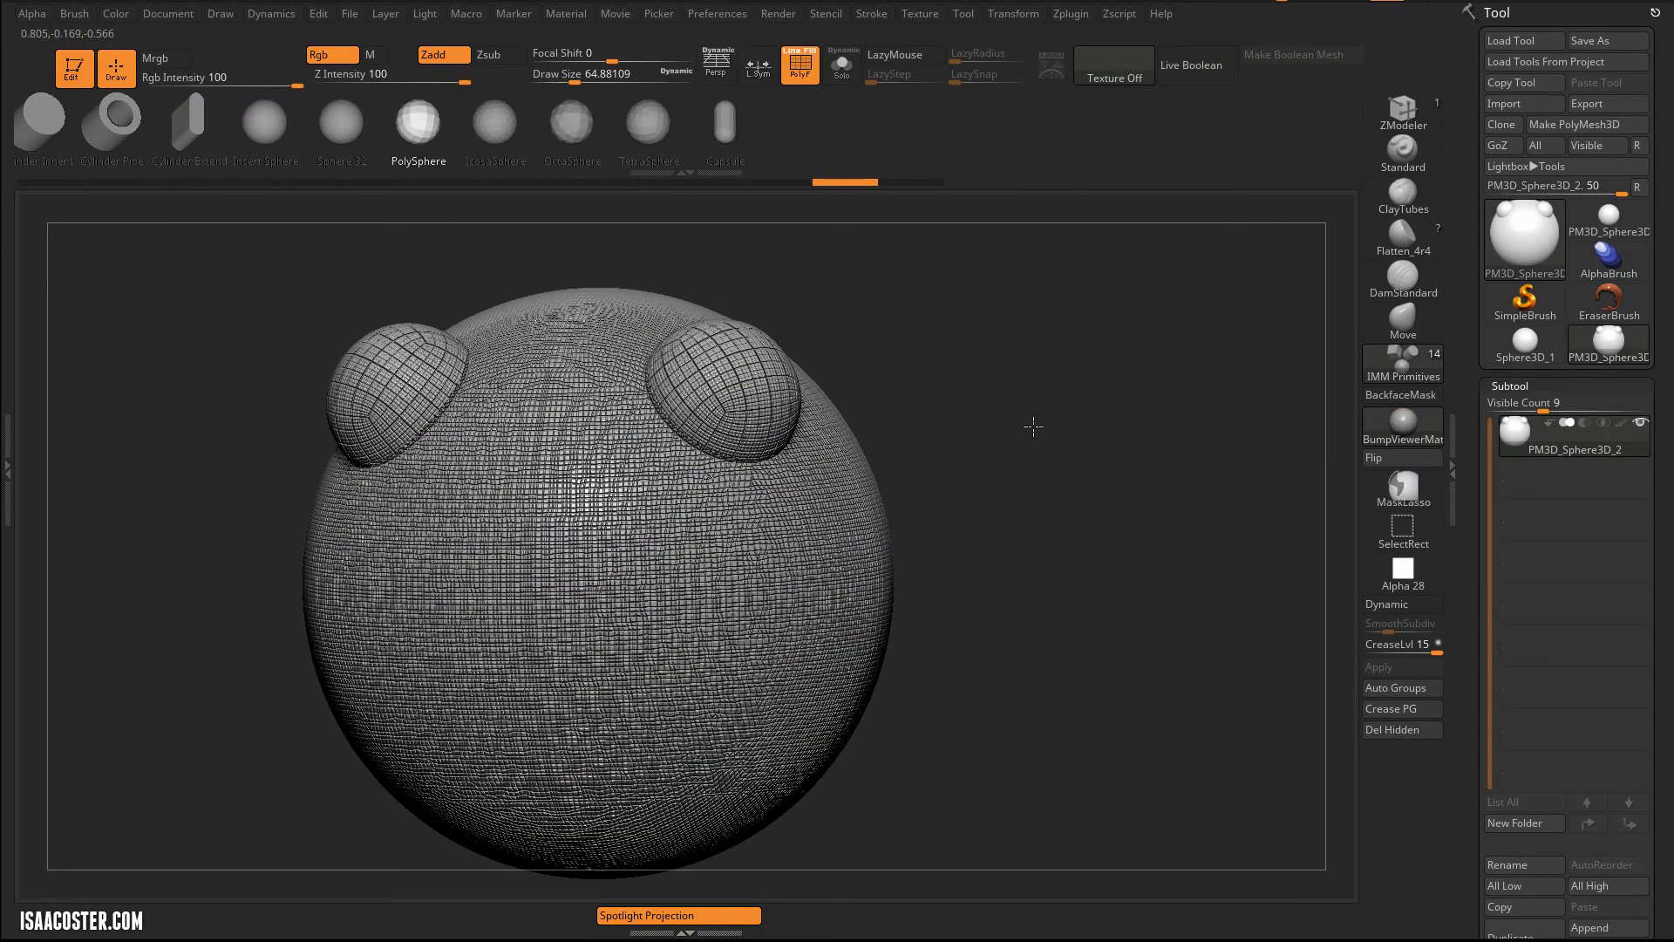
{"action": "left_click", "coordinate": [1402, 475]}
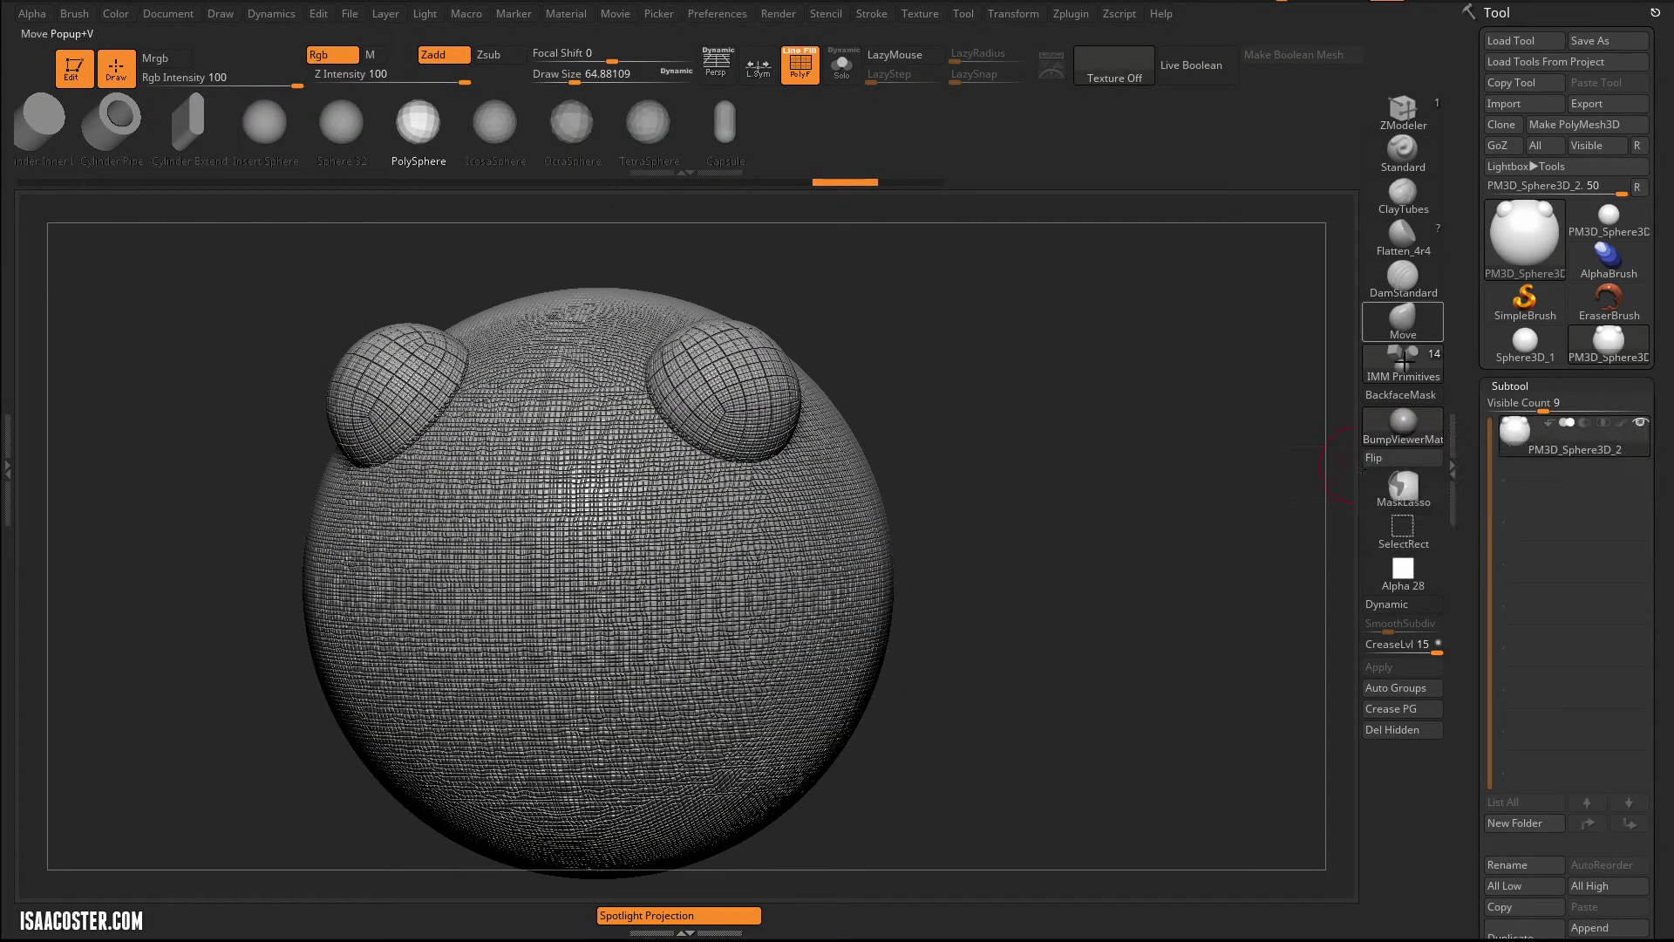
{"action": "left_click", "coordinate": [1406, 436]}
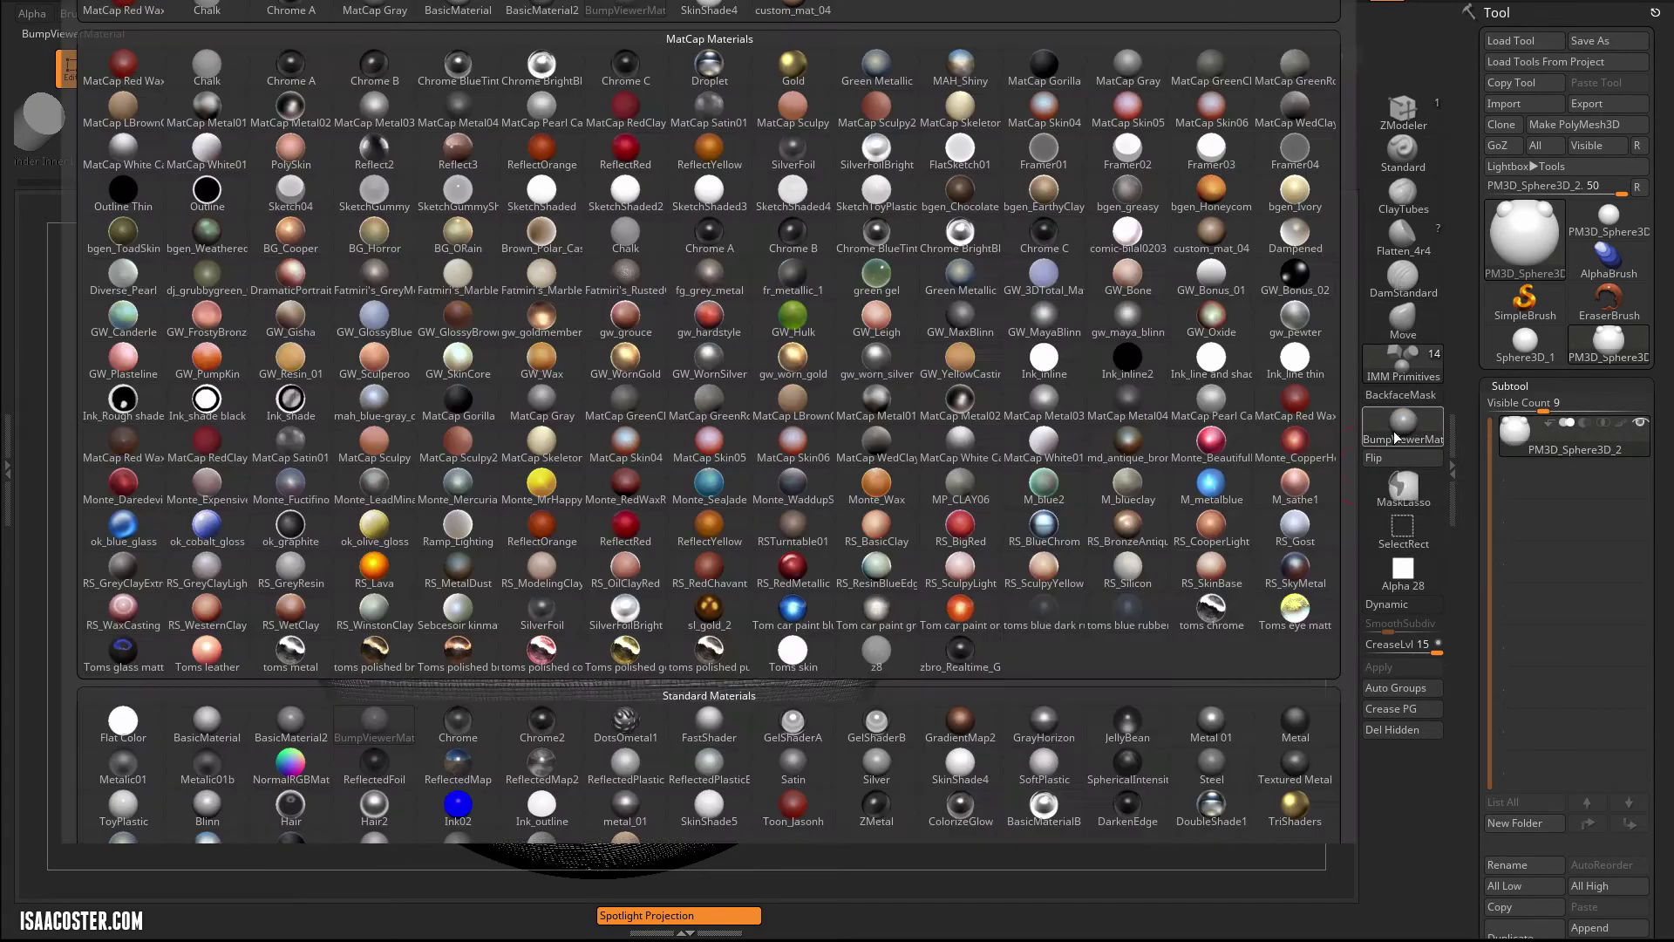
{"action": "left_click", "coordinate": [213, 724]}
{"action": "left_click_drag", "start_coordinate": [985, 541], "coordinate": [1004, 578]}
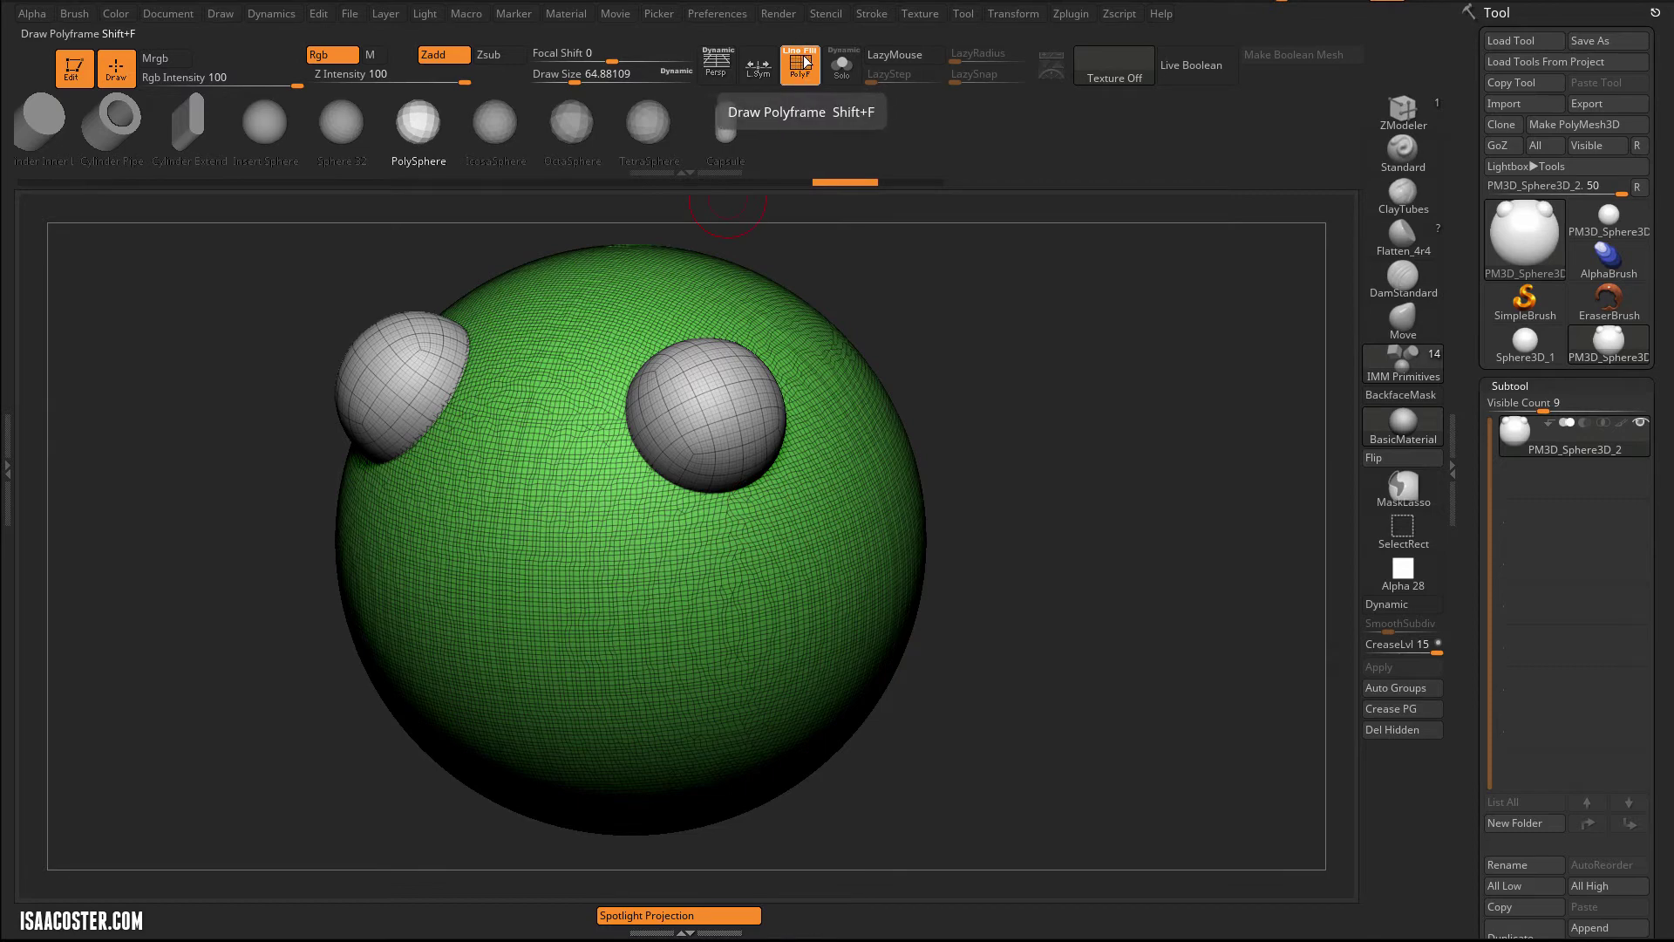
Toggle the polyframe off and on to examine the polygroup colours of the small spheres and the large sphere.
{"action": "key", "text": "shift+f"}
{"action": "key", "text": "shift+f"}
{"action": "key", "text": "shift+f"}
{"action": "key", "text": "shift+f"}
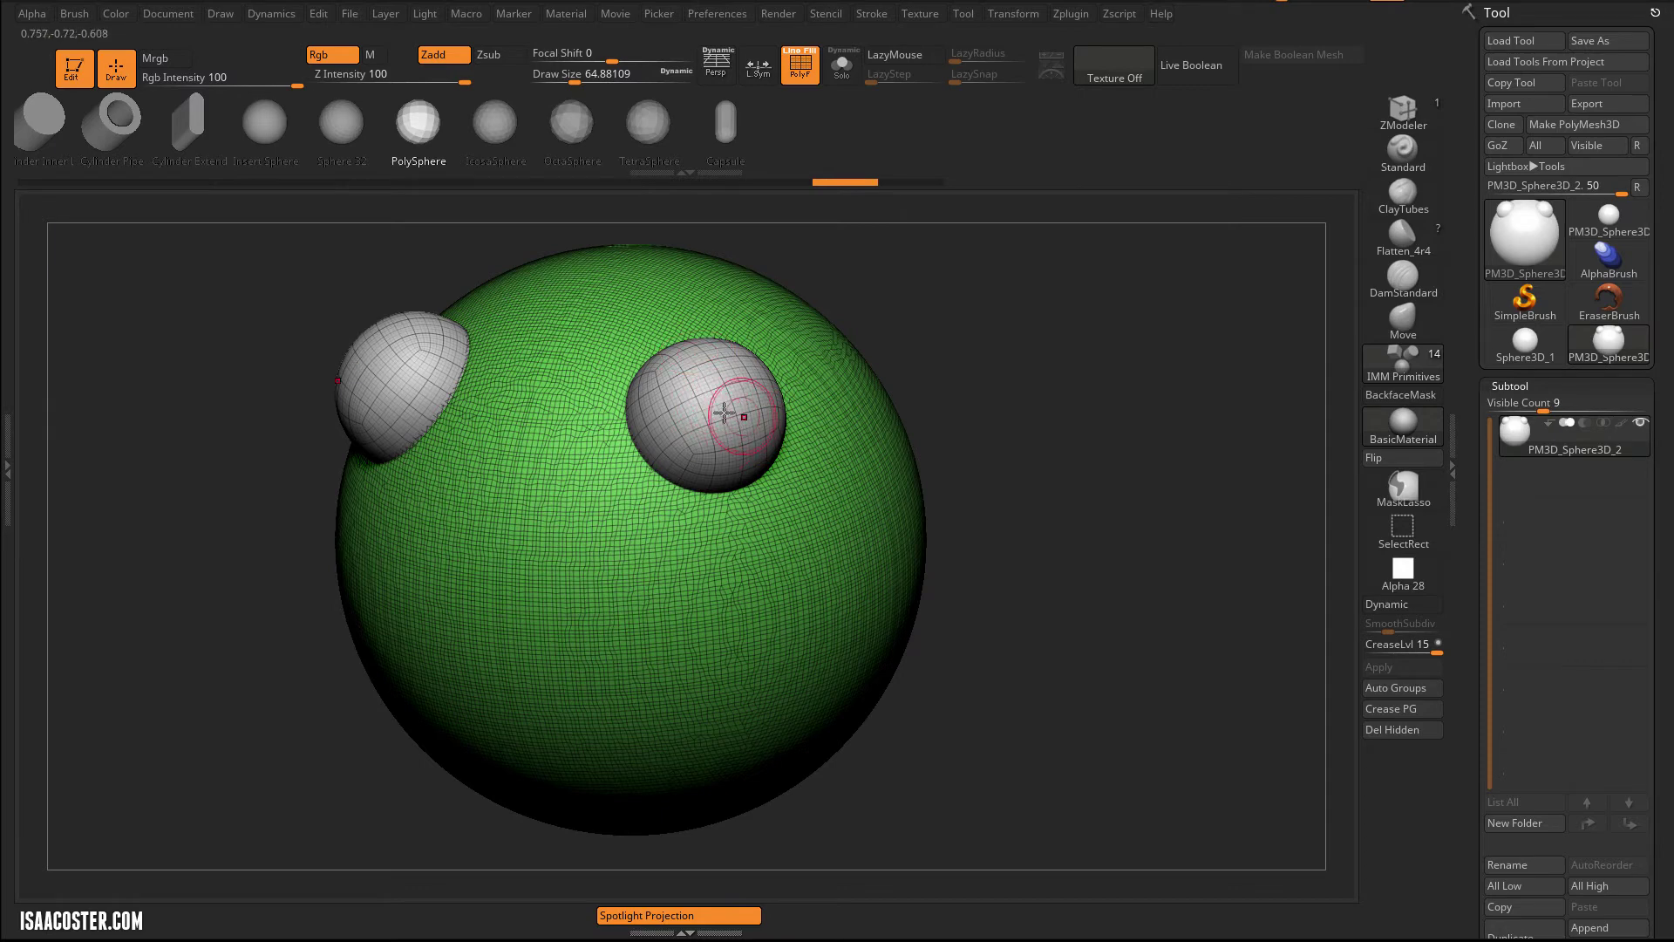
{"action": "left_click_drag", "start_coordinate": [1095, 395], "coordinate": [936, 358]}
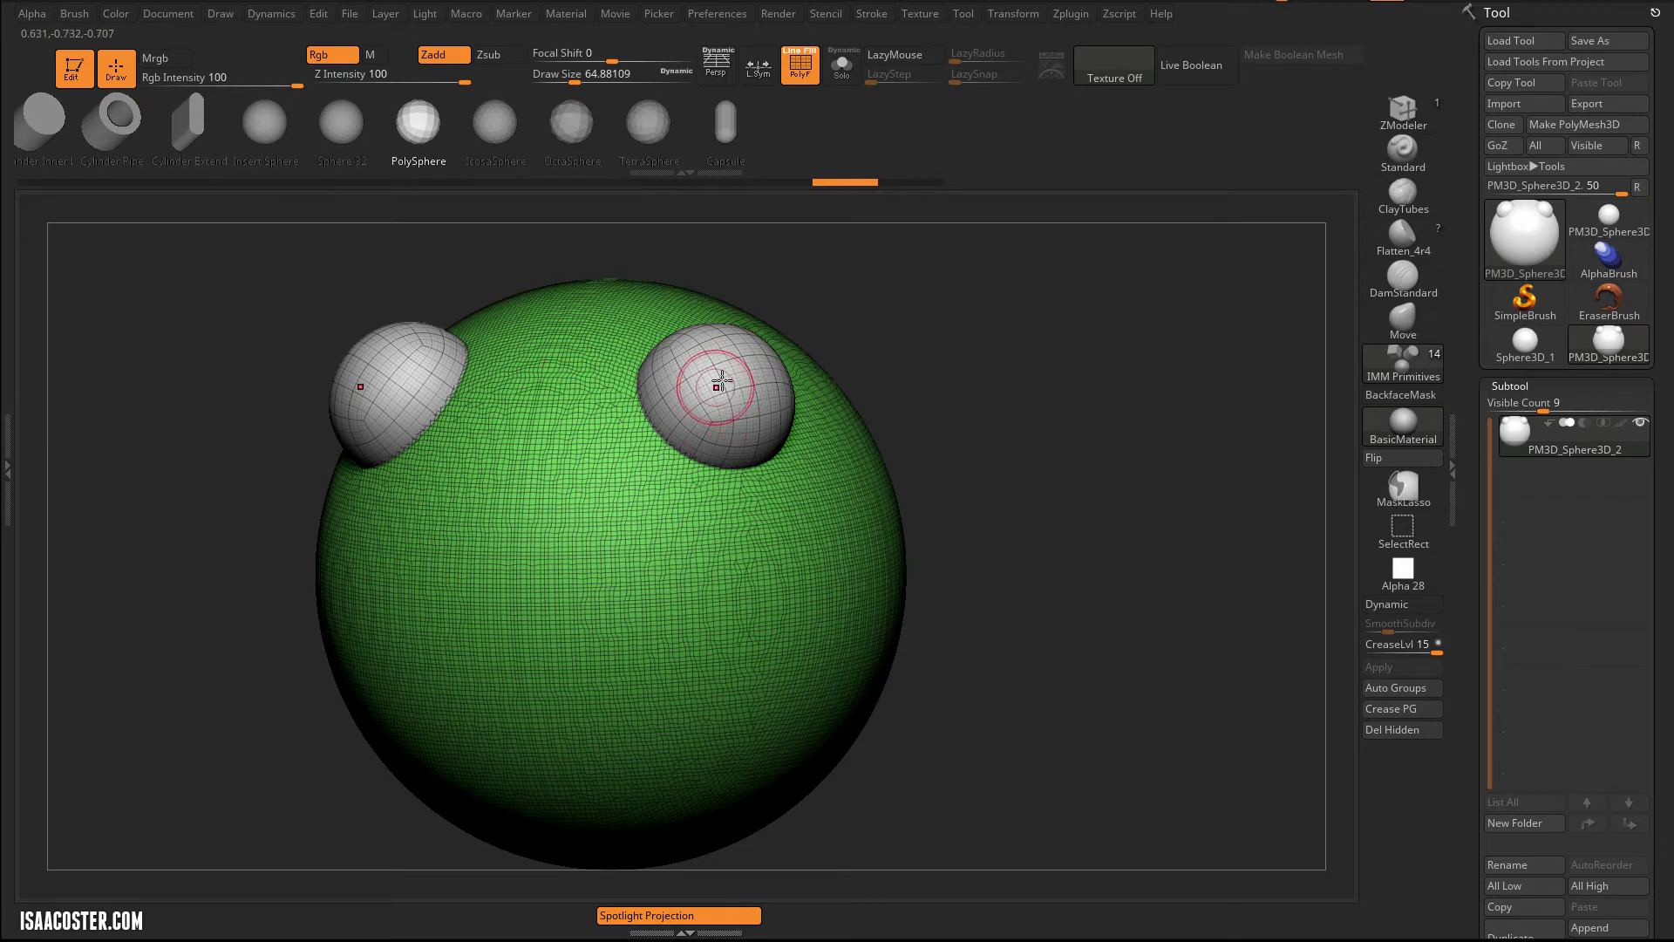
{"action": "left_click_drag", "start_coordinate": [1009, 378], "coordinate": [1033, 535], "text": "shift"}
Combine the whole mesh into one polygroup and split it into a separate polygroup per sphere with Auto Groups.
{"action": "key", "text": "ctrl+w"}
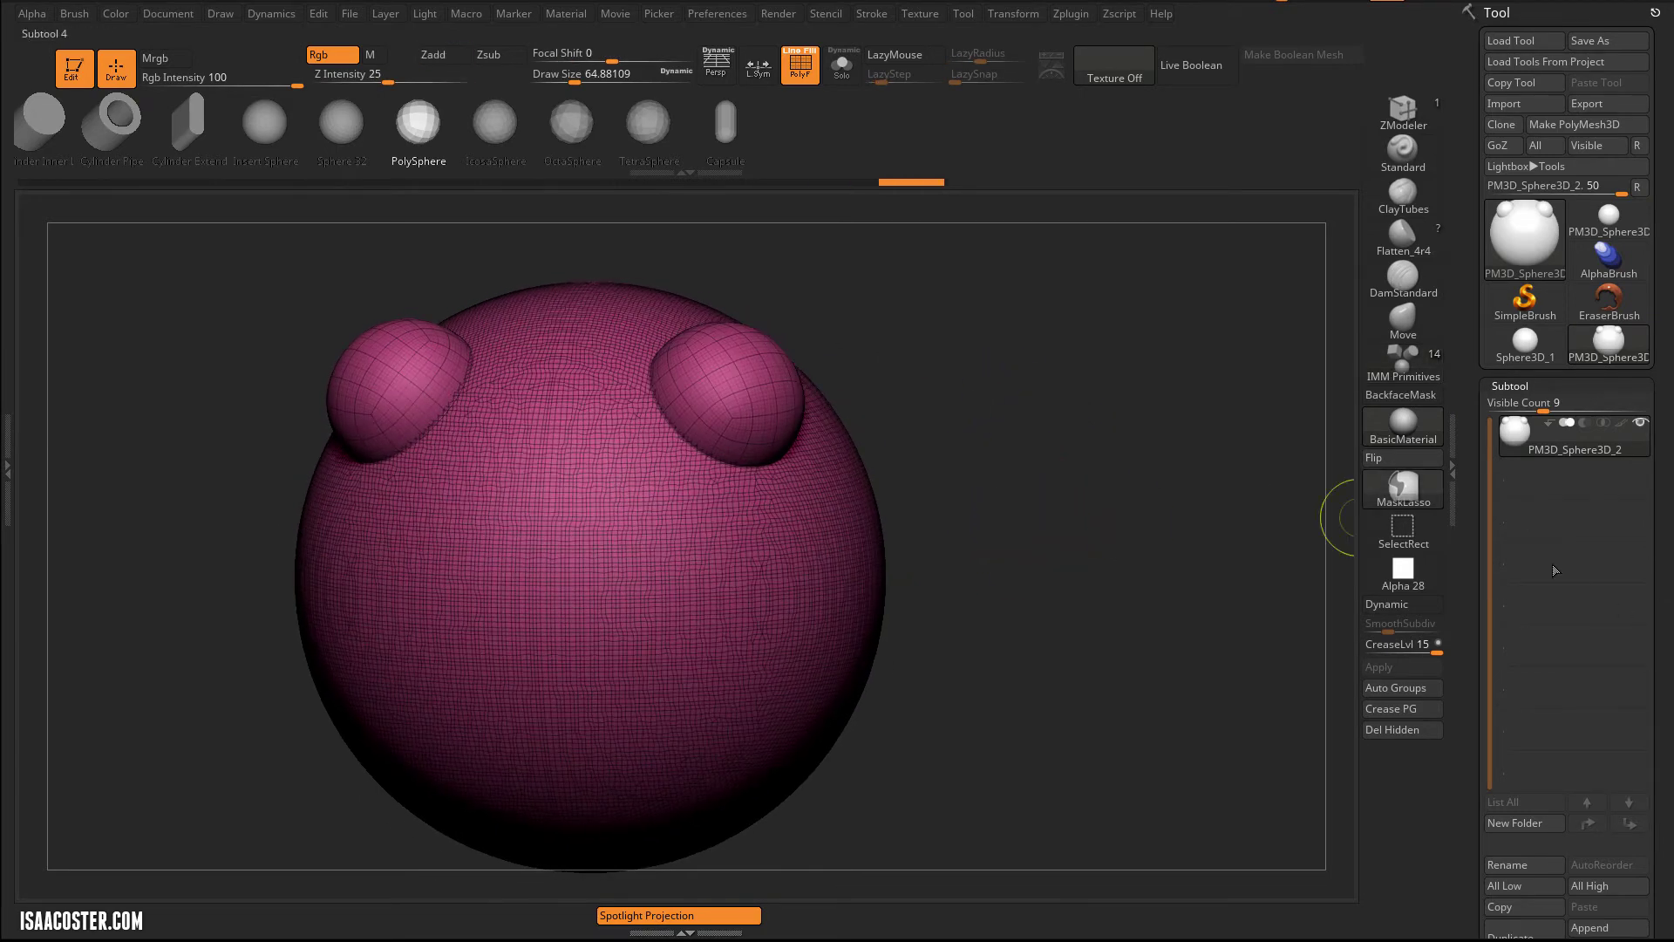
{"action": "left_click", "coordinate": [1412, 688]}
{"action": "left_click", "coordinate": [1413, 688]}
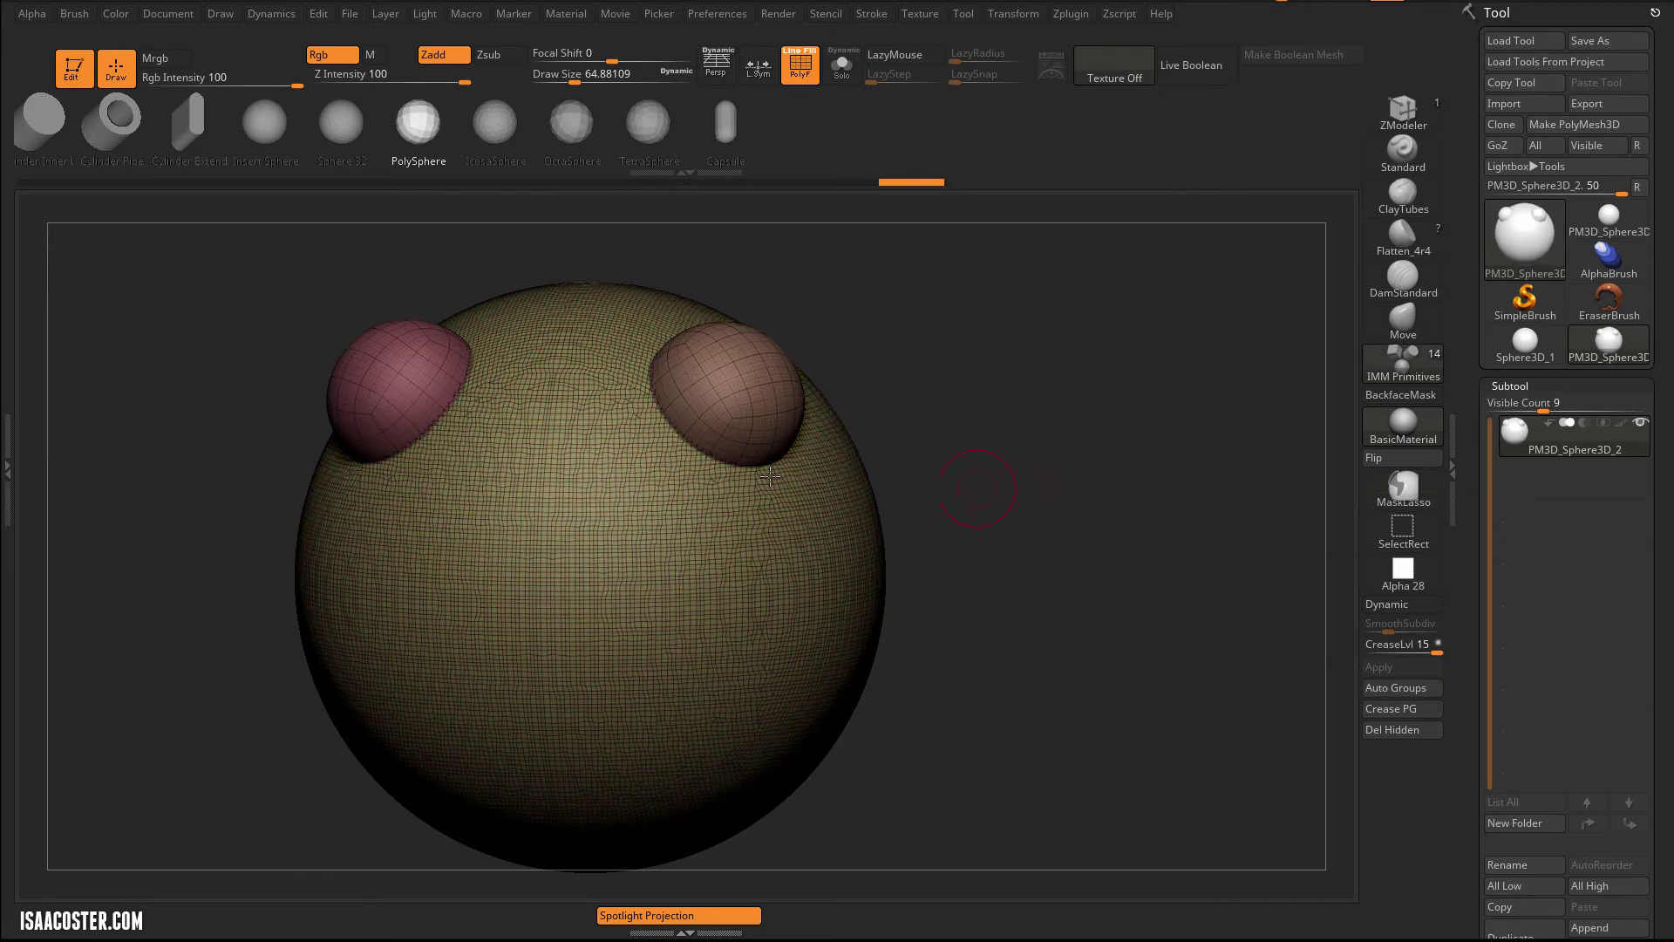
{"action": "left_click_drag", "start_coordinate": [913, 450], "coordinate": [960, 436]}
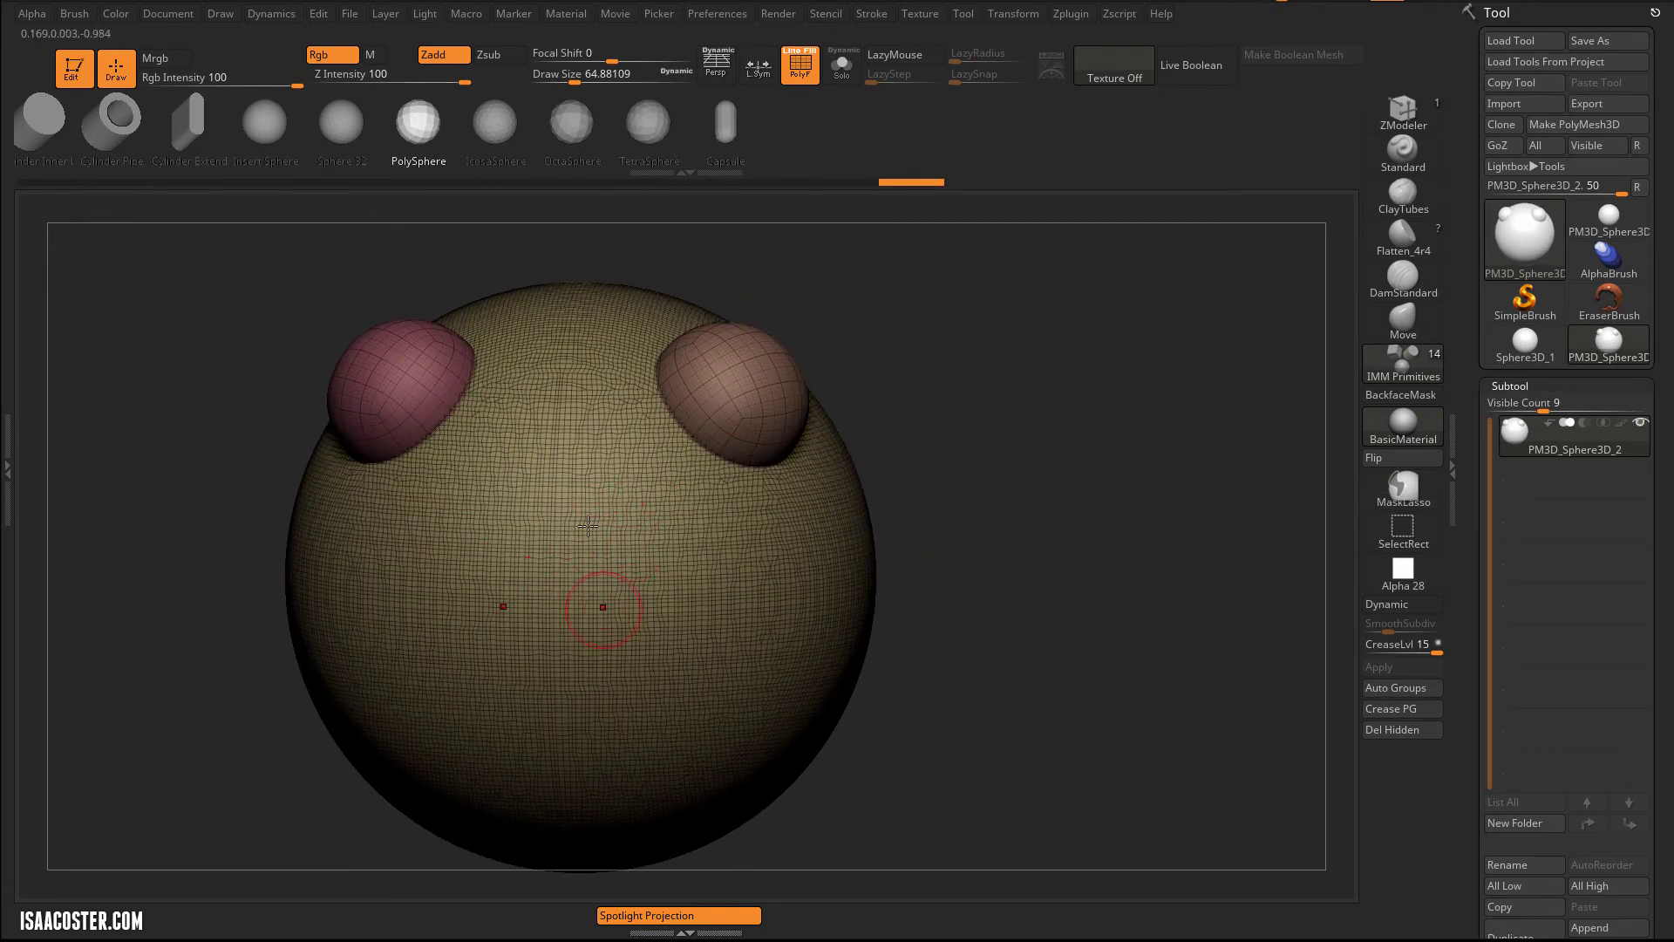
Isolate and restore the small spheres by polygroup to check that each can be shown separately.
{"action": "left_click", "coordinate": [751, 394], "text": "ctrl+shift"}
{"action": "left_click_drag", "start_coordinate": [987, 422], "coordinate": [968, 431], "text": "ctrl+shift"}
{"action": "left_click", "coordinate": [329, 349], "text": "ctrl+shift"}
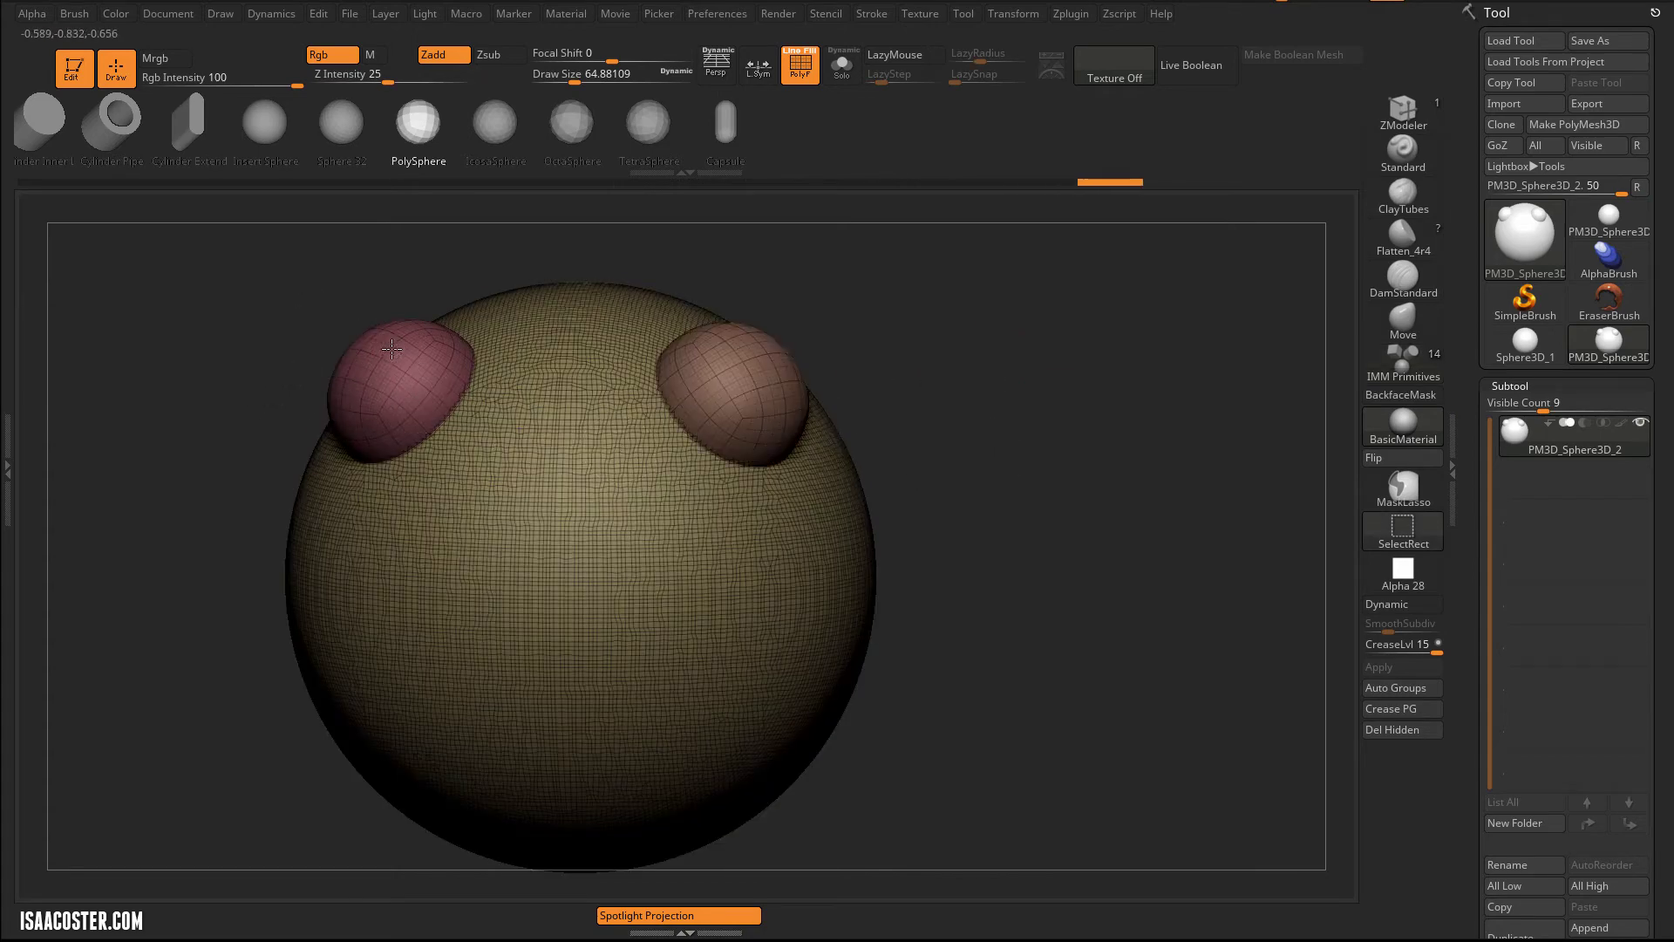
{"action": "left_click", "coordinate": [357, 362], "text": "ctrl+shift"}
{"action": "left_click", "coordinate": [283, 322], "text": "ctrl+shift"}
{"action": "left_click_drag", "start_coordinate": [1068, 349], "coordinate": [634, 416], "text": "ctrl+shift"}
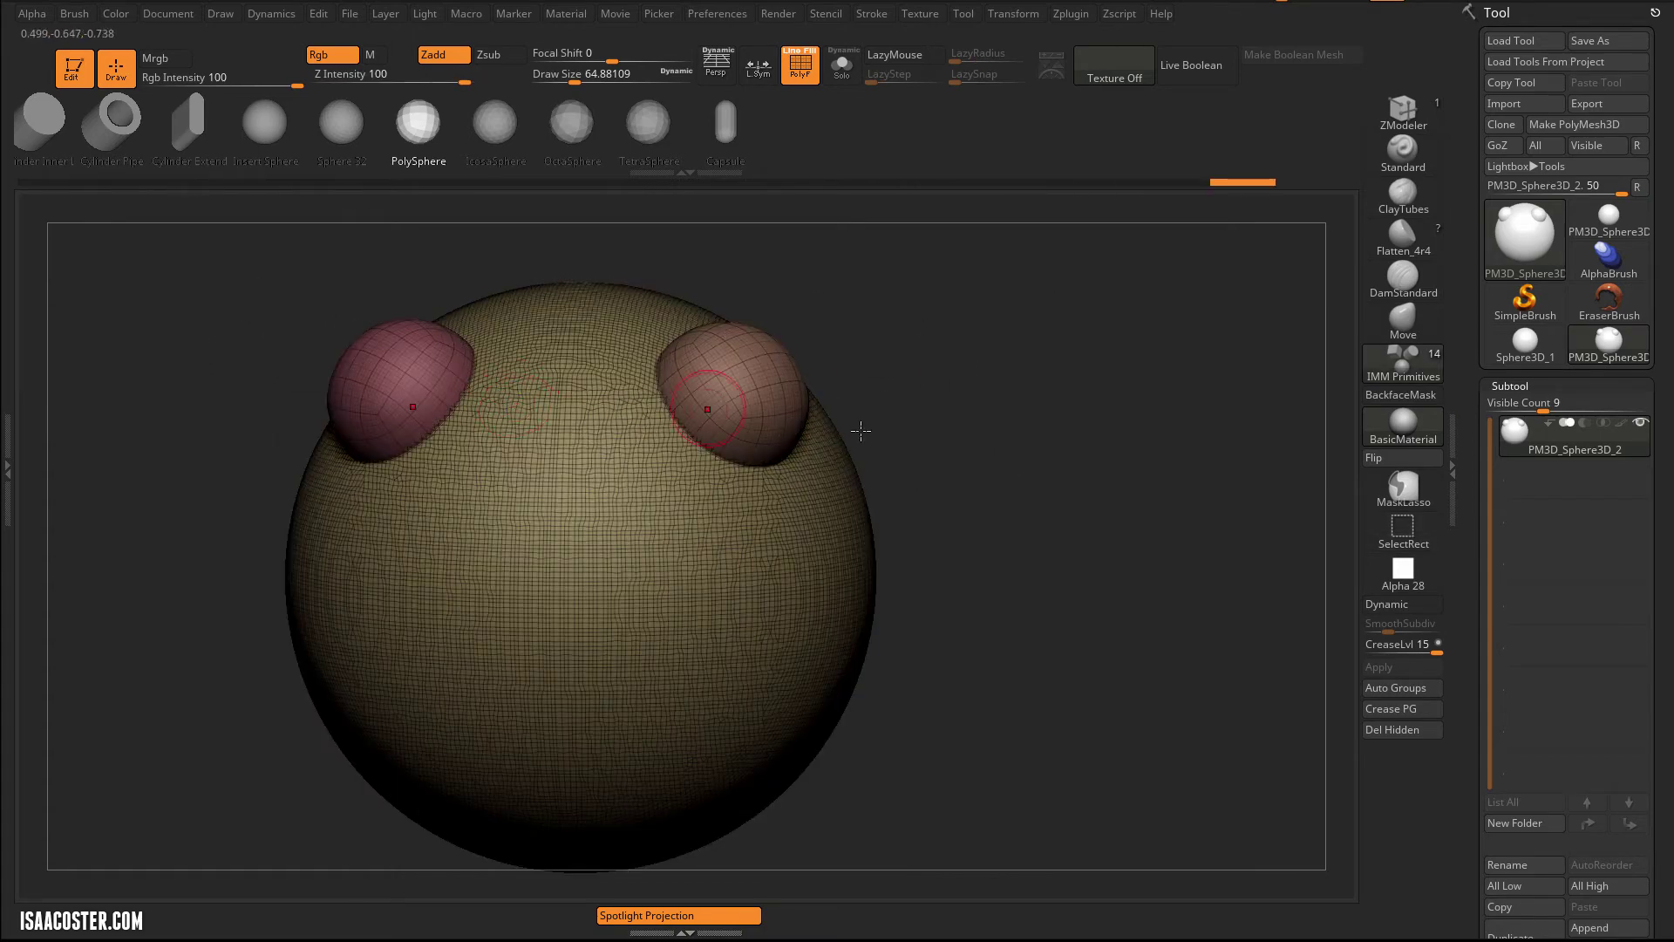
Hide both small spheres by polygroup and invert the visibility to isolate them from the large sphere.
{"action": "left_click_drag", "start_coordinate": [916, 452], "coordinate": [1039, 397]}
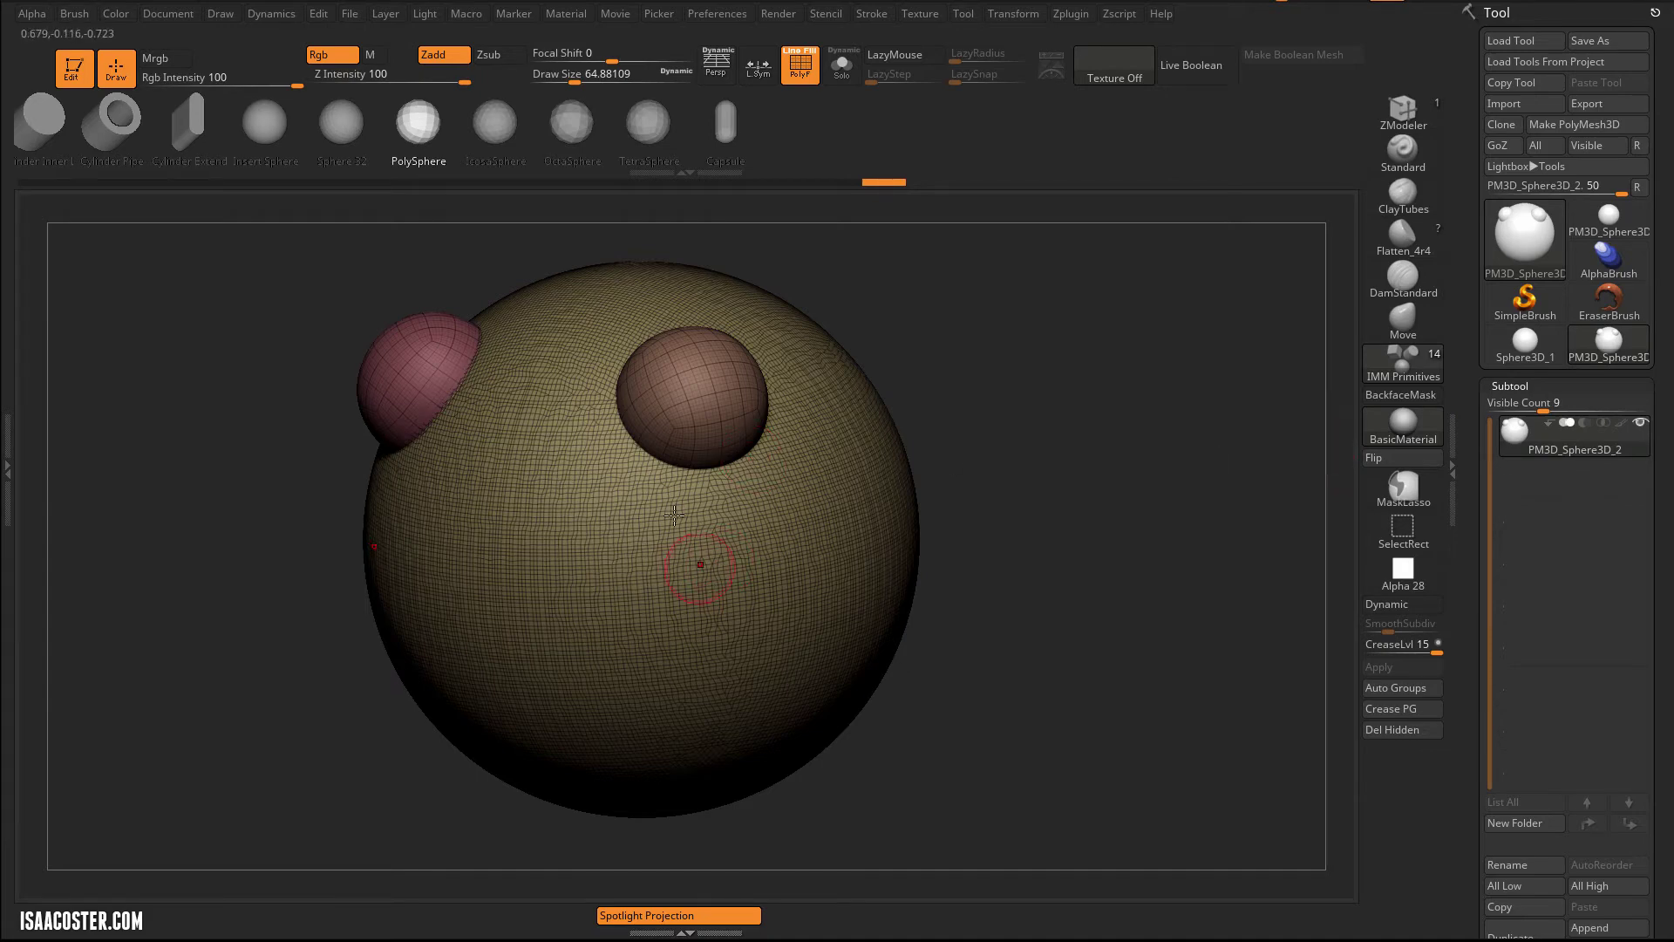
{"action": "left_click_drag", "start_coordinate": [906, 389], "coordinate": [735, 381]}
{"action": "left_click", "coordinate": [696, 379], "text": "ctrl+shift"}
{"action": "left_click_drag", "start_coordinate": [305, 281], "coordinate": [266, 342], "text": "ctrl+shift"}
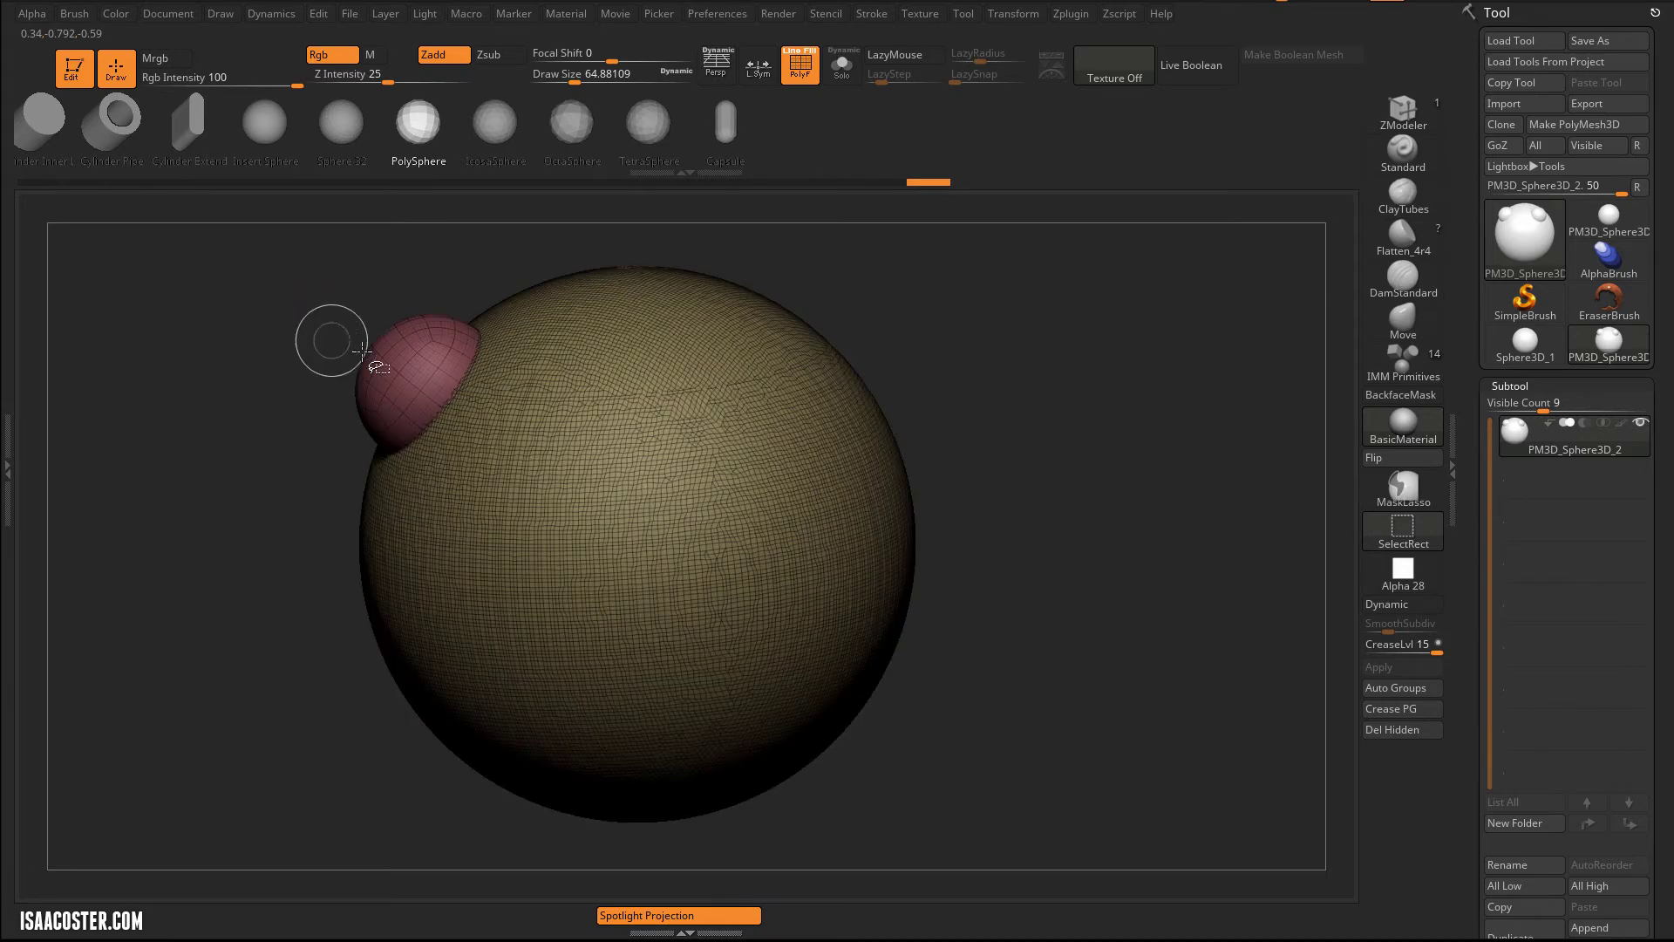
{"action": "left_click", "coordinate": [375, 366], "text": "ctrl+shift"}
{"action": "left_click", "coordinate": [1134, 519], "text": "ctrl+shift"}
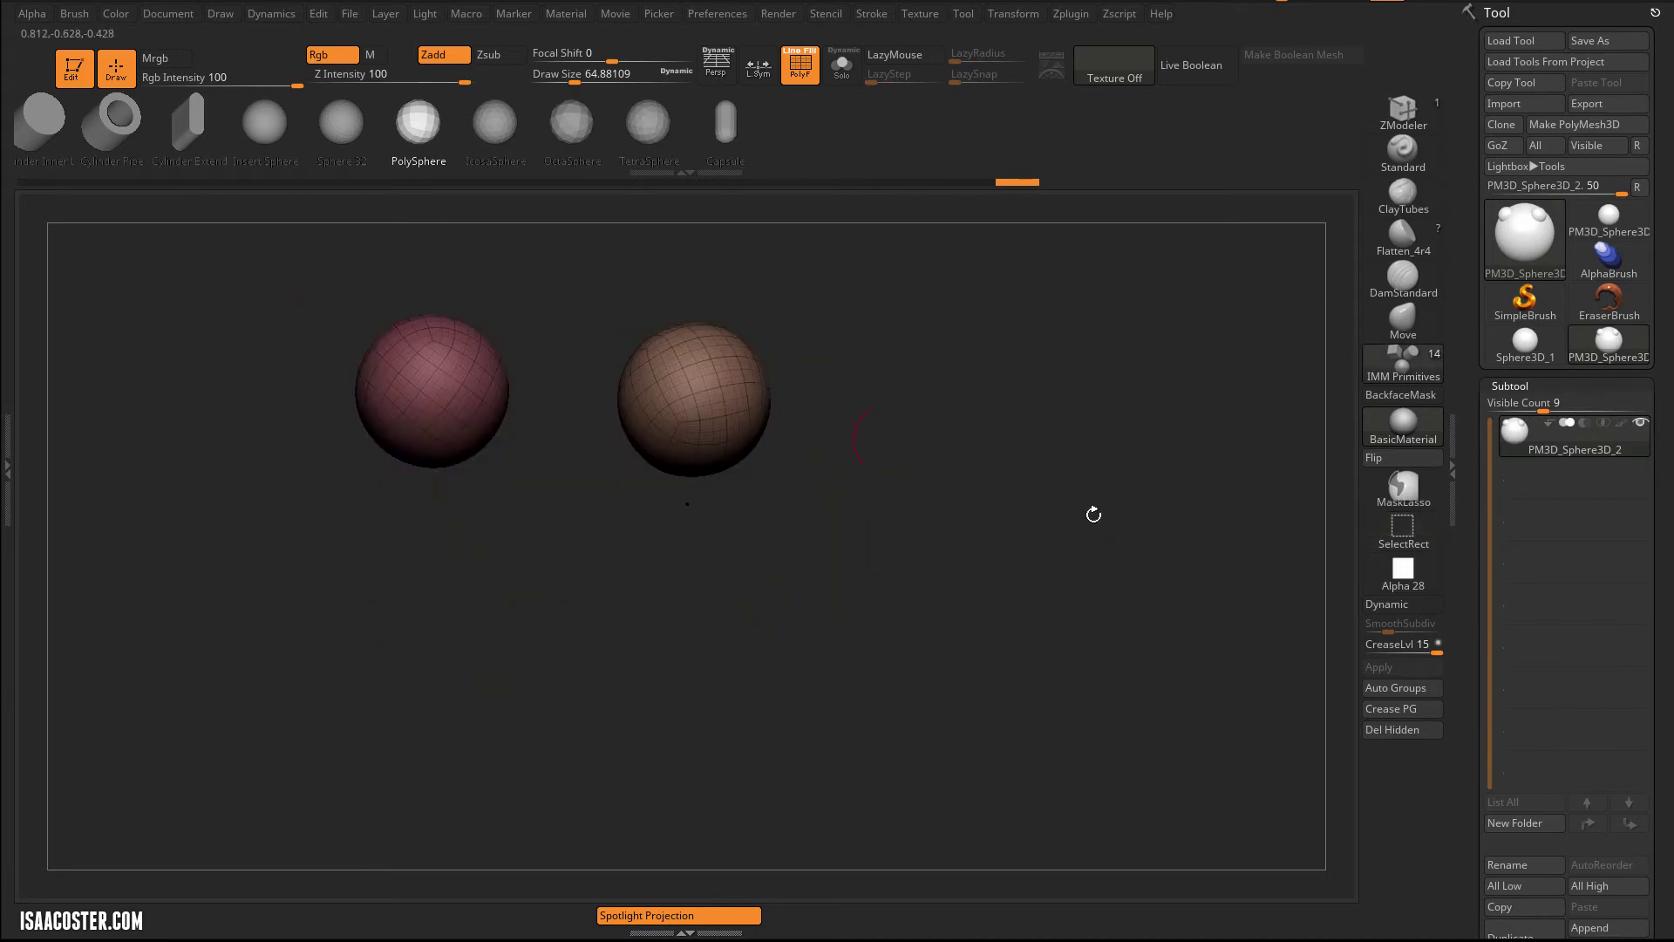
Mark the two isolated small spheres with Group As Dynamesh Sub and show the whole mesh again.
{"action": "scroll", "coordinate": [1600, 737], "scroll_direction": "down", "scroll_amount": 10}
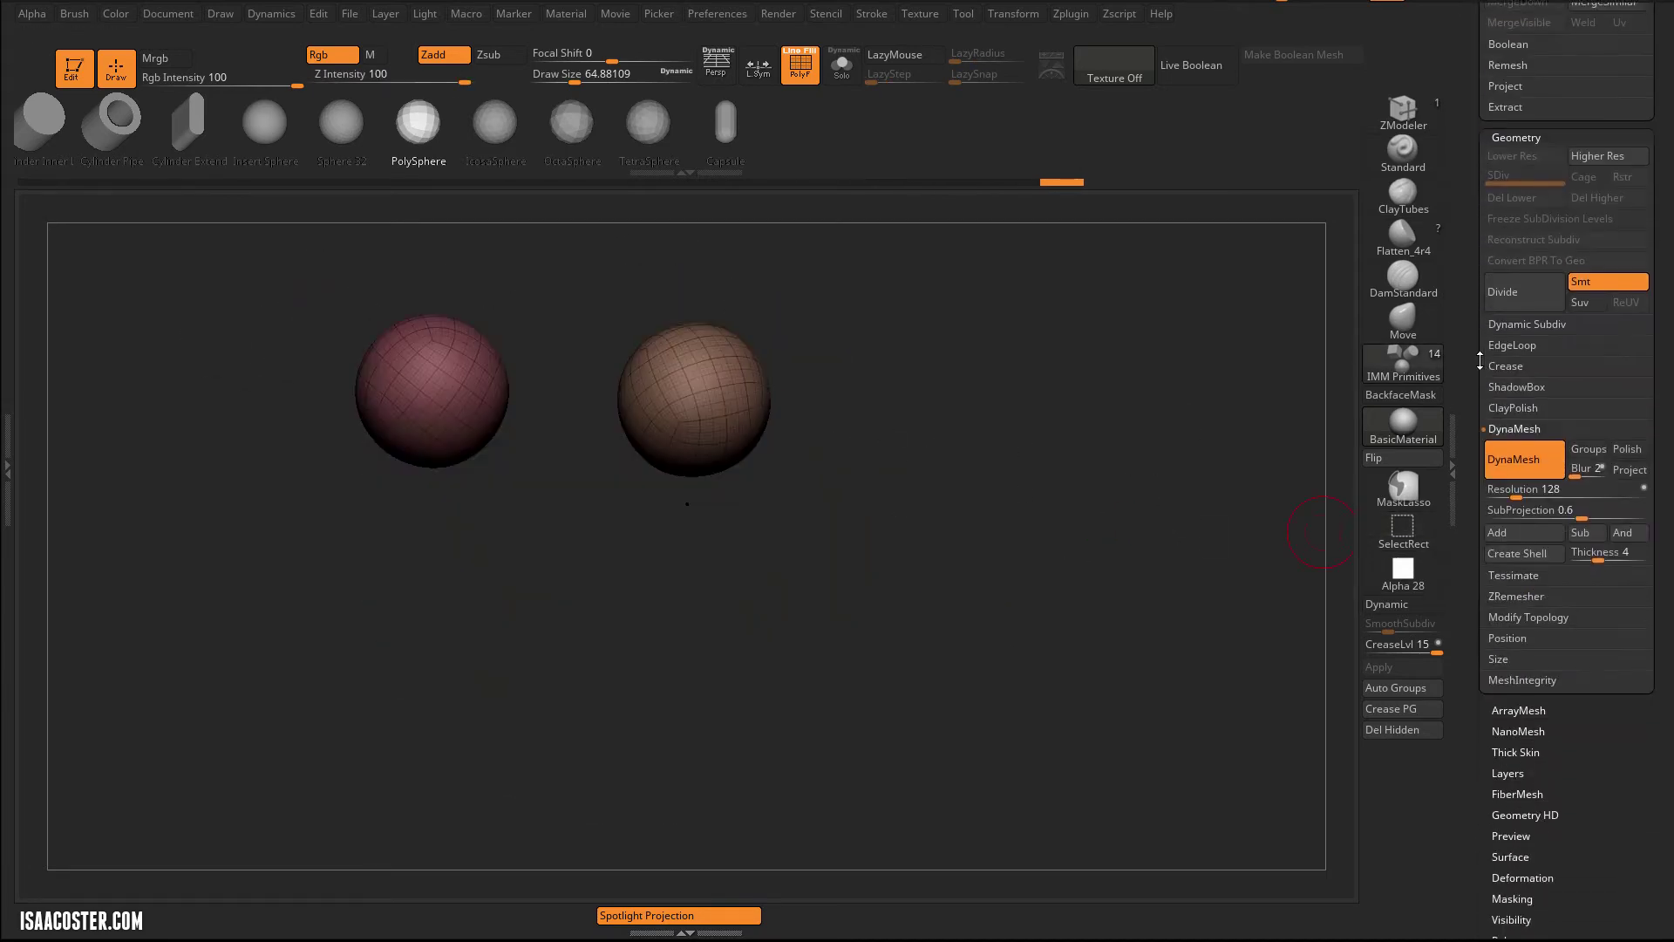
{"action": "scroll", "coordinate": [1601, 737], "scroll_direction": "down", "scroll_amount": 3}
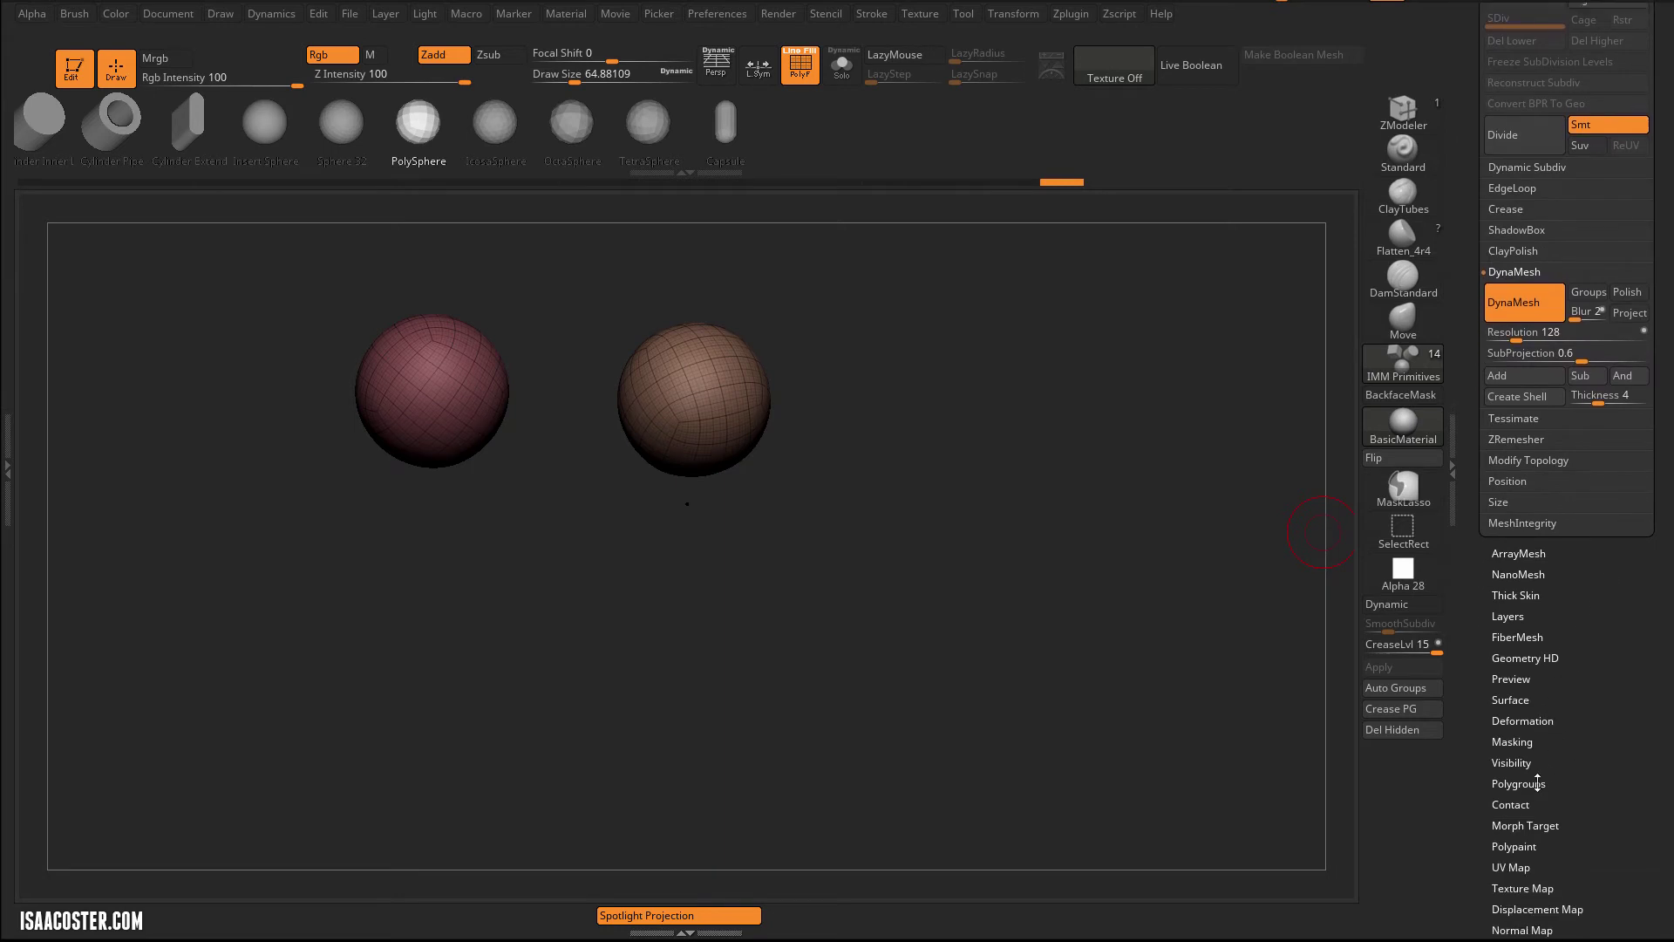
{"action": "left_click", "coordinate": [1535, 783]}
{"action": "scroll", "coordinate": [1600, 696], "scroll_direction": "down", "scroll_amount": 9}
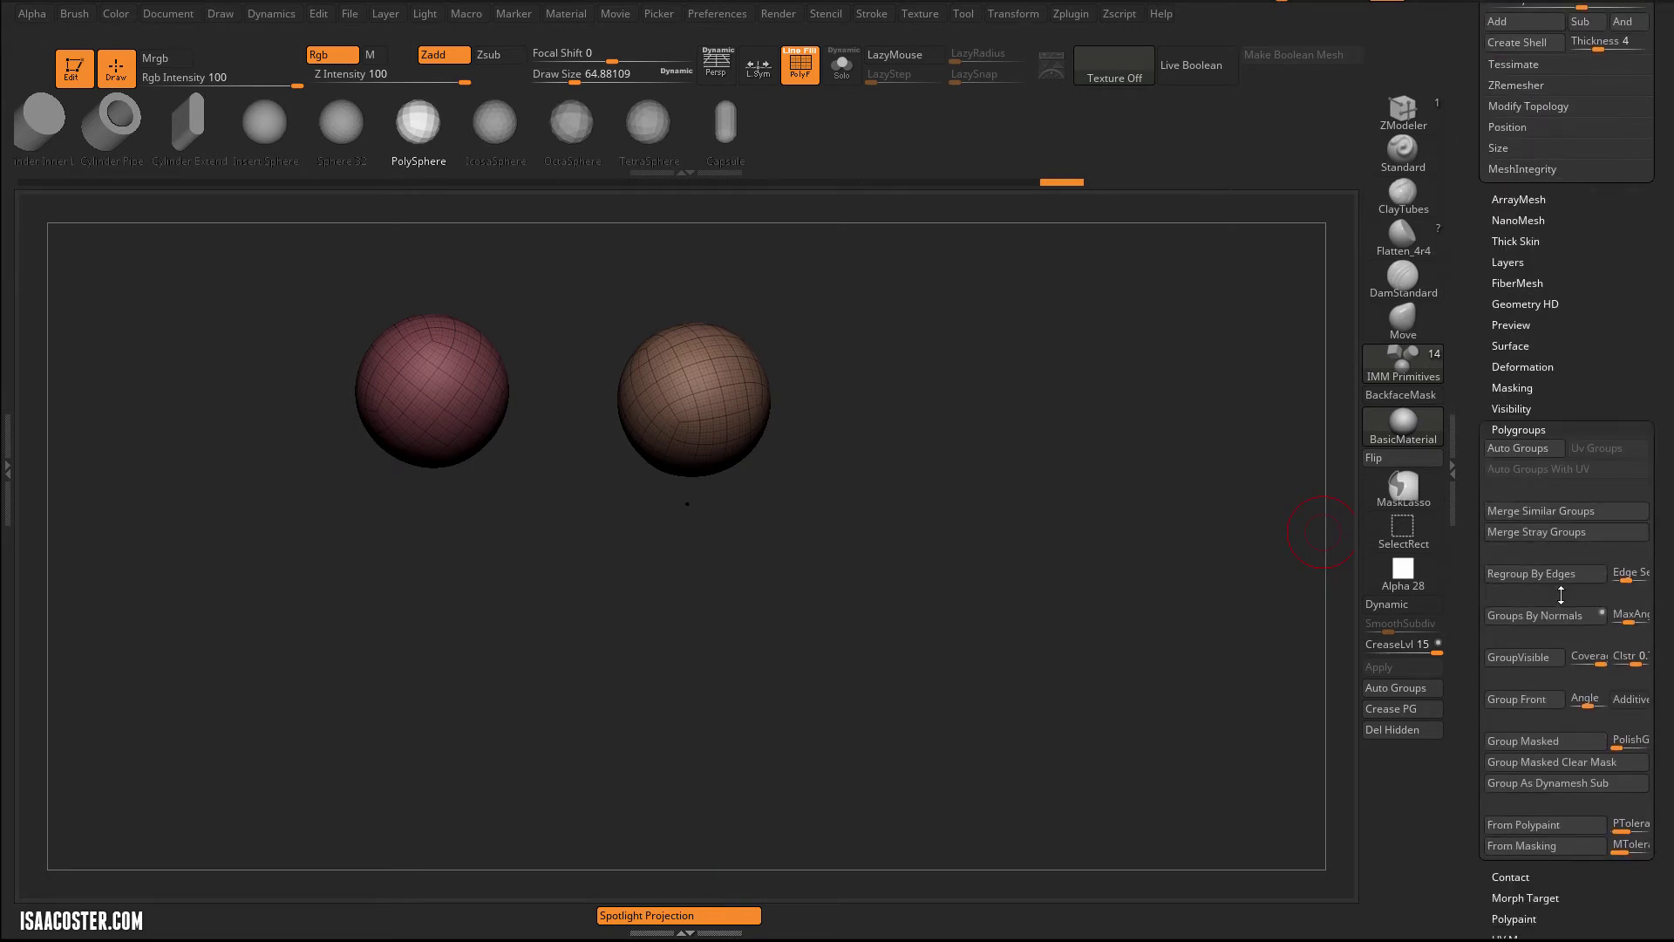
{"action": "left_click", "coordinate": [1575, 790]}
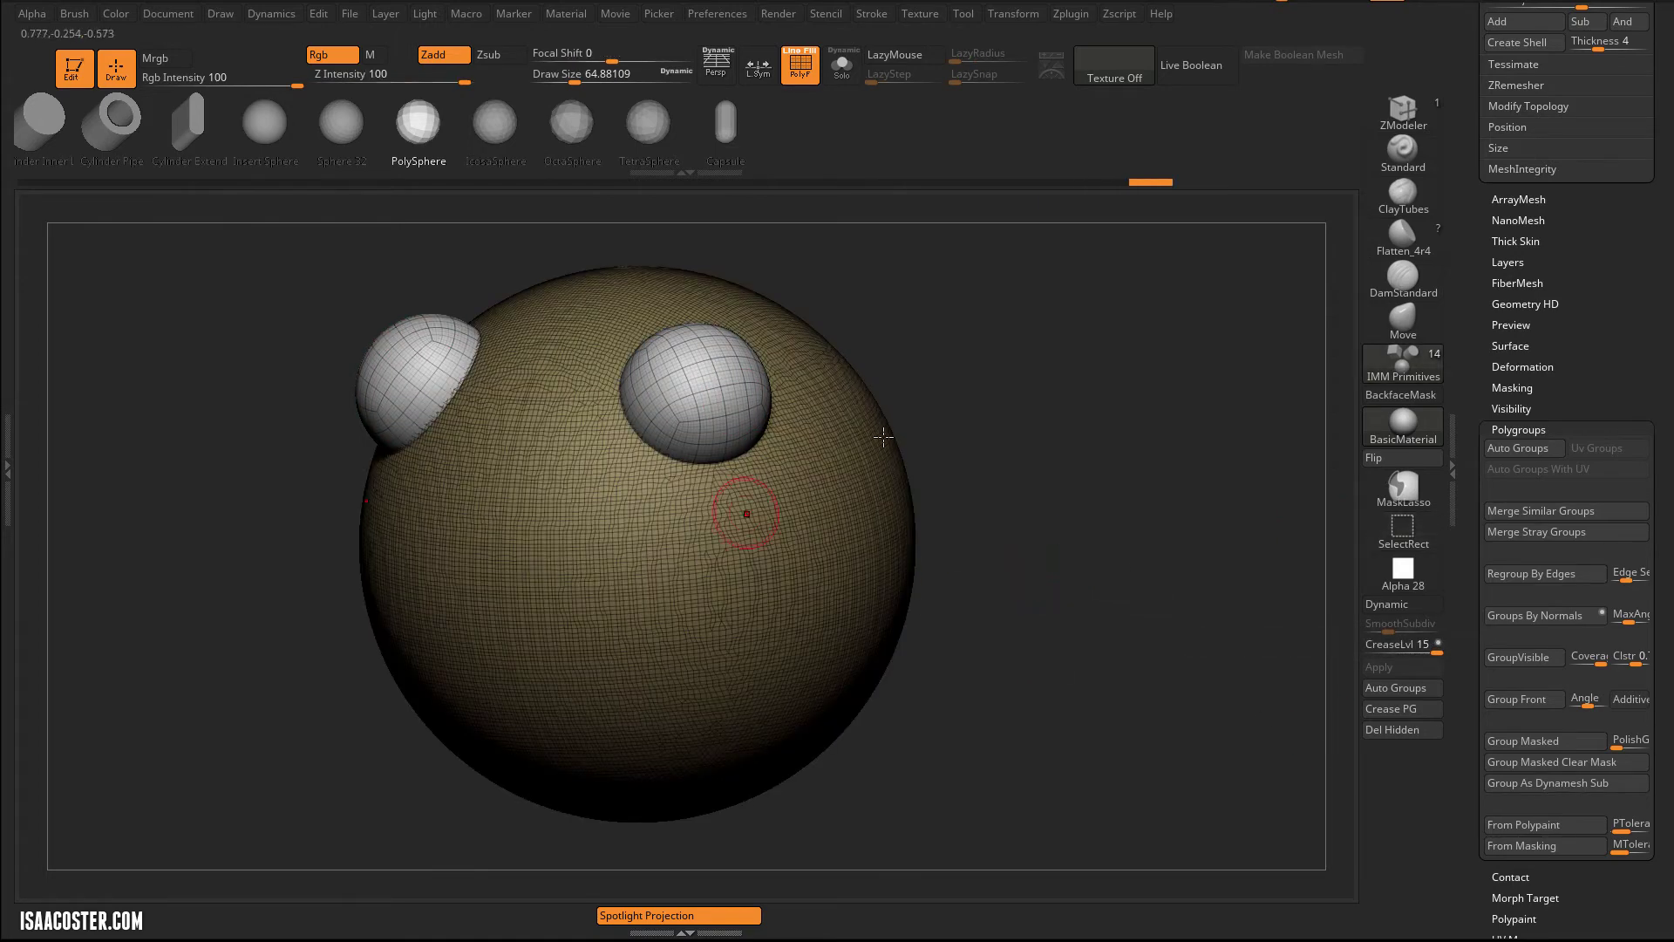
Update DynaMesh to subtract the two small spheres from the large one and hide the polyframe.
{"action": "left_click_drag", "start_coordinate": [1052, 397], "coordinate": [1051, 389]}
{"action": "left_click_drag", "start_coordinate": [1086, 453], "coordinate": [1017, 657], "text": "ctrl"}
{"action": "key", "text": "shift+f"}
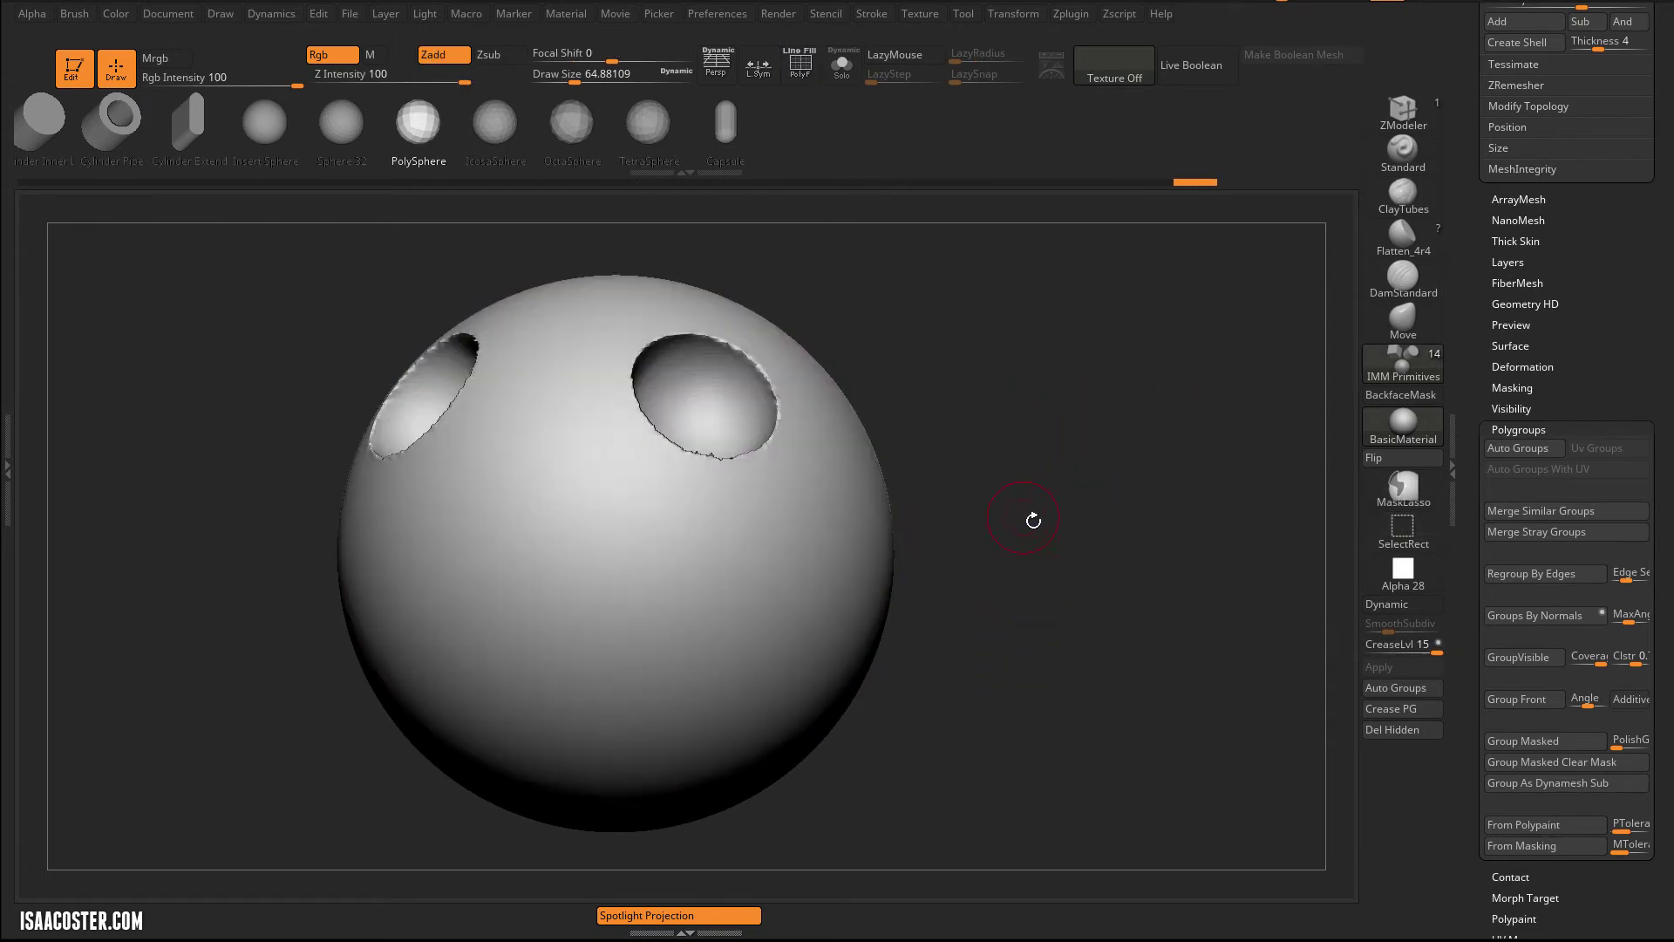
Examine the carved sockets and their edges from several angles, with and without the polyframe.
{"action": "mouse_move", "coordinate": [1039, 524]}
{"action": "left_mouse_down"}
{"action": "mouse_move", "coordinate": [1035, 546]}
{"action": "mouse_move", "coordinate": [1019, 516]}
{"action": "left_mouse_up"}
{"action": "key", "text": "shift+f"}
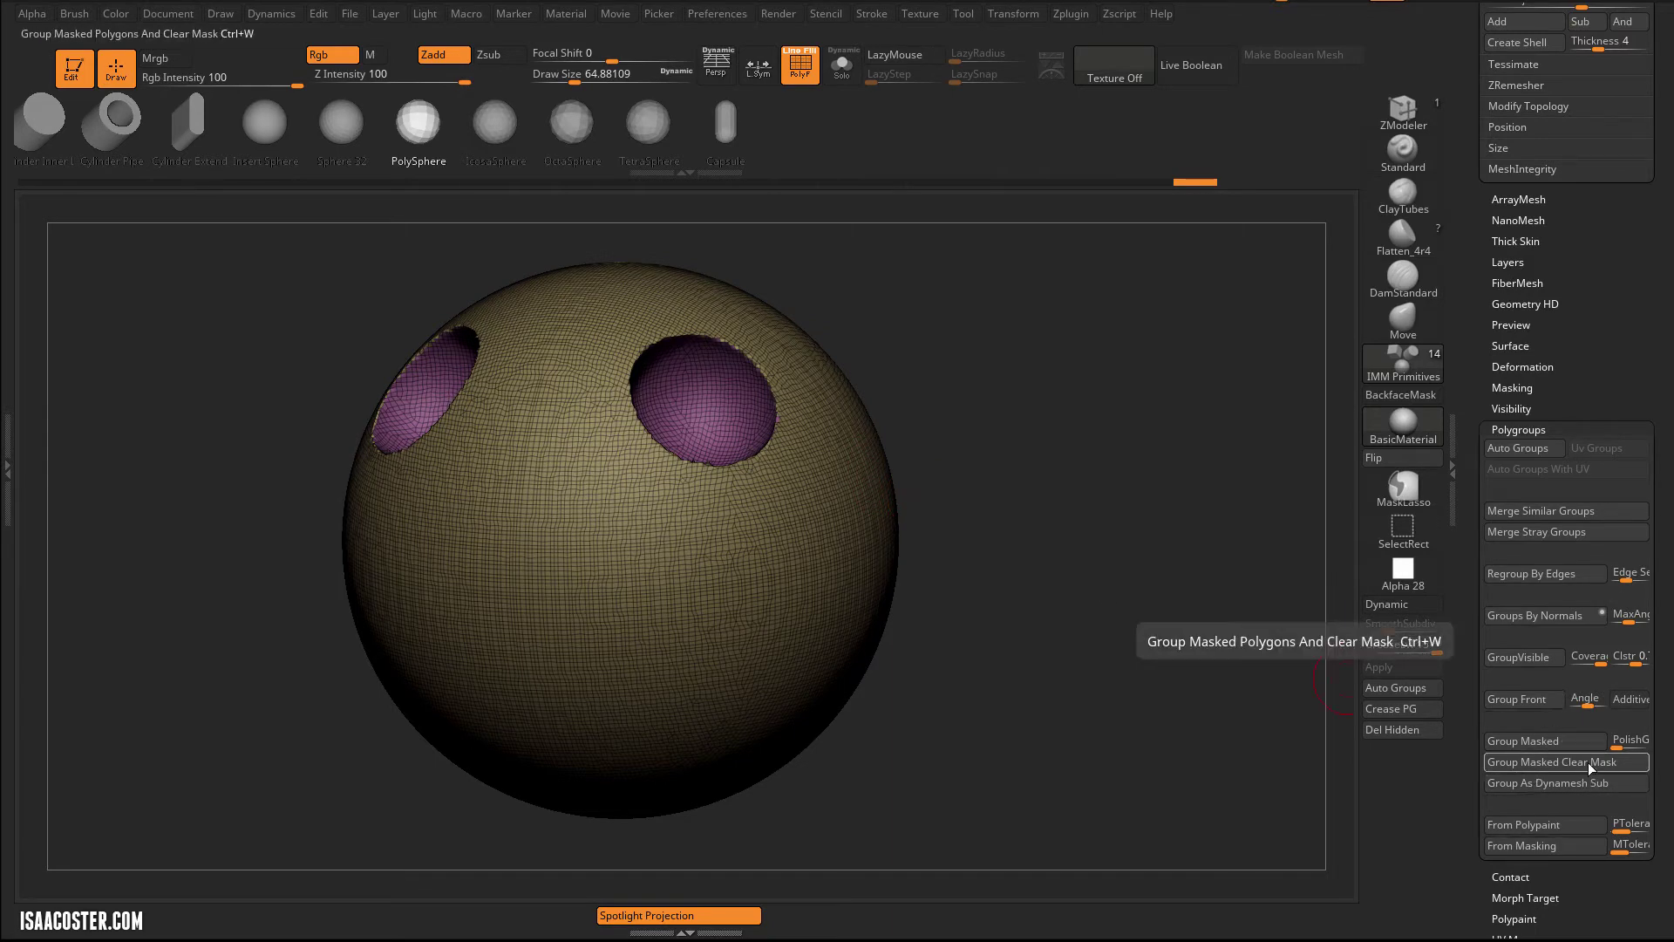
{"action": "left_click_drag", "start_coordinate": [1134, 602], "coordinate": [778, 406]}
{"action": "left_click_drag", "start_coordinate": [1075, 346], "coordinate": [767, 485]}
{"action": "key", "text": "shift+f"}
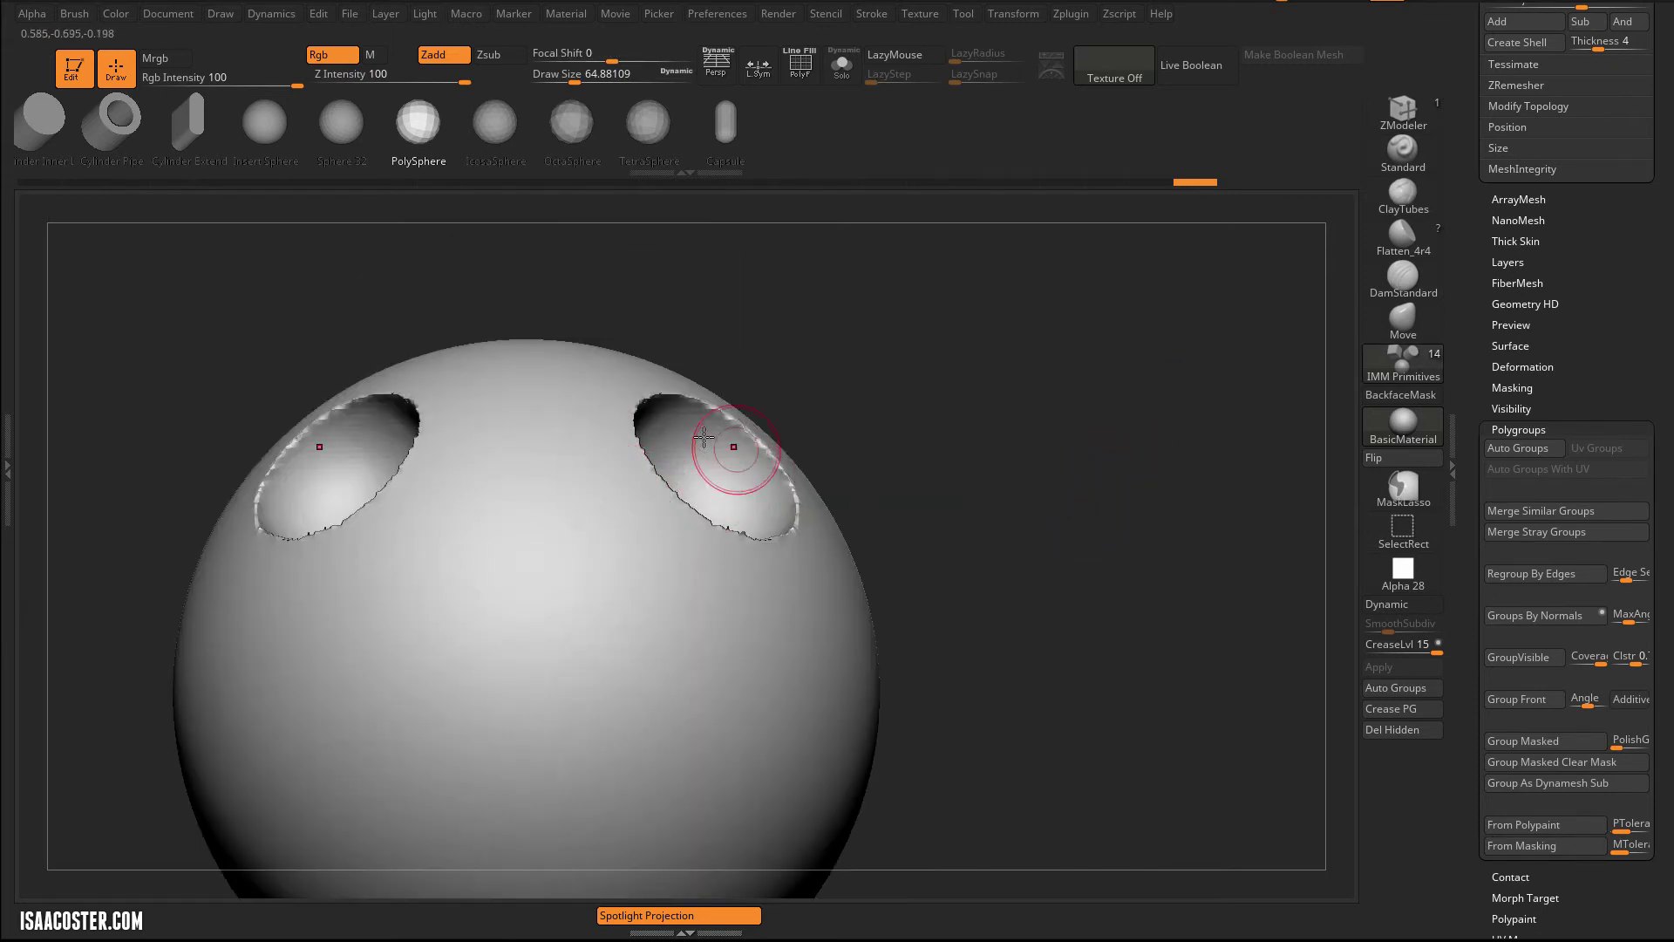
{"action": "mouse_move", "coordinate": [919, 415]}
{"action": "left_mouse_down"}
{"action": "mouse_move", "coordinate": [938, 359]}
{"action": "mouse_move", "coordinate": [860, 403]}
{"action": "left_mouse_up"}
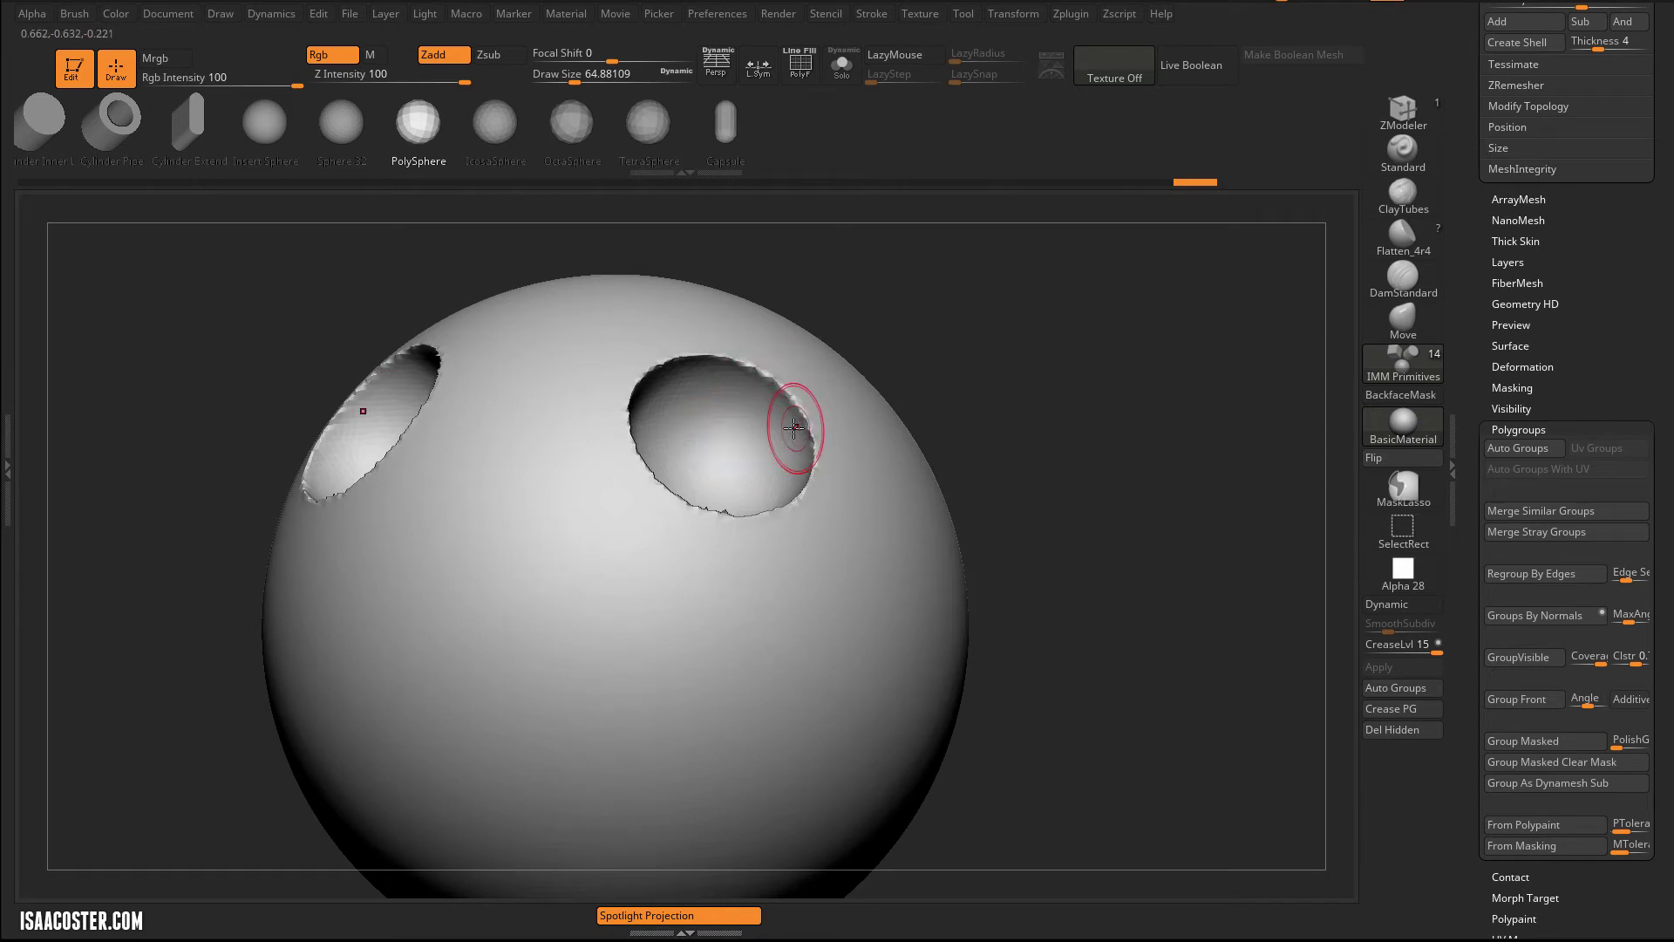
{"action": "left_click_drag", "start_coordinate": [1094, 353], "coordinate": [856, 396], "text": "alt"}
{"action": "left_click_drag", "start_coordinate": [1005, 421], "coordinate": [1164, 457]}
Select the bolt_brush insert-mesh brush to view its set of insertable meshes.
{"action": "left_click", "coordinate": [1394, 371]}
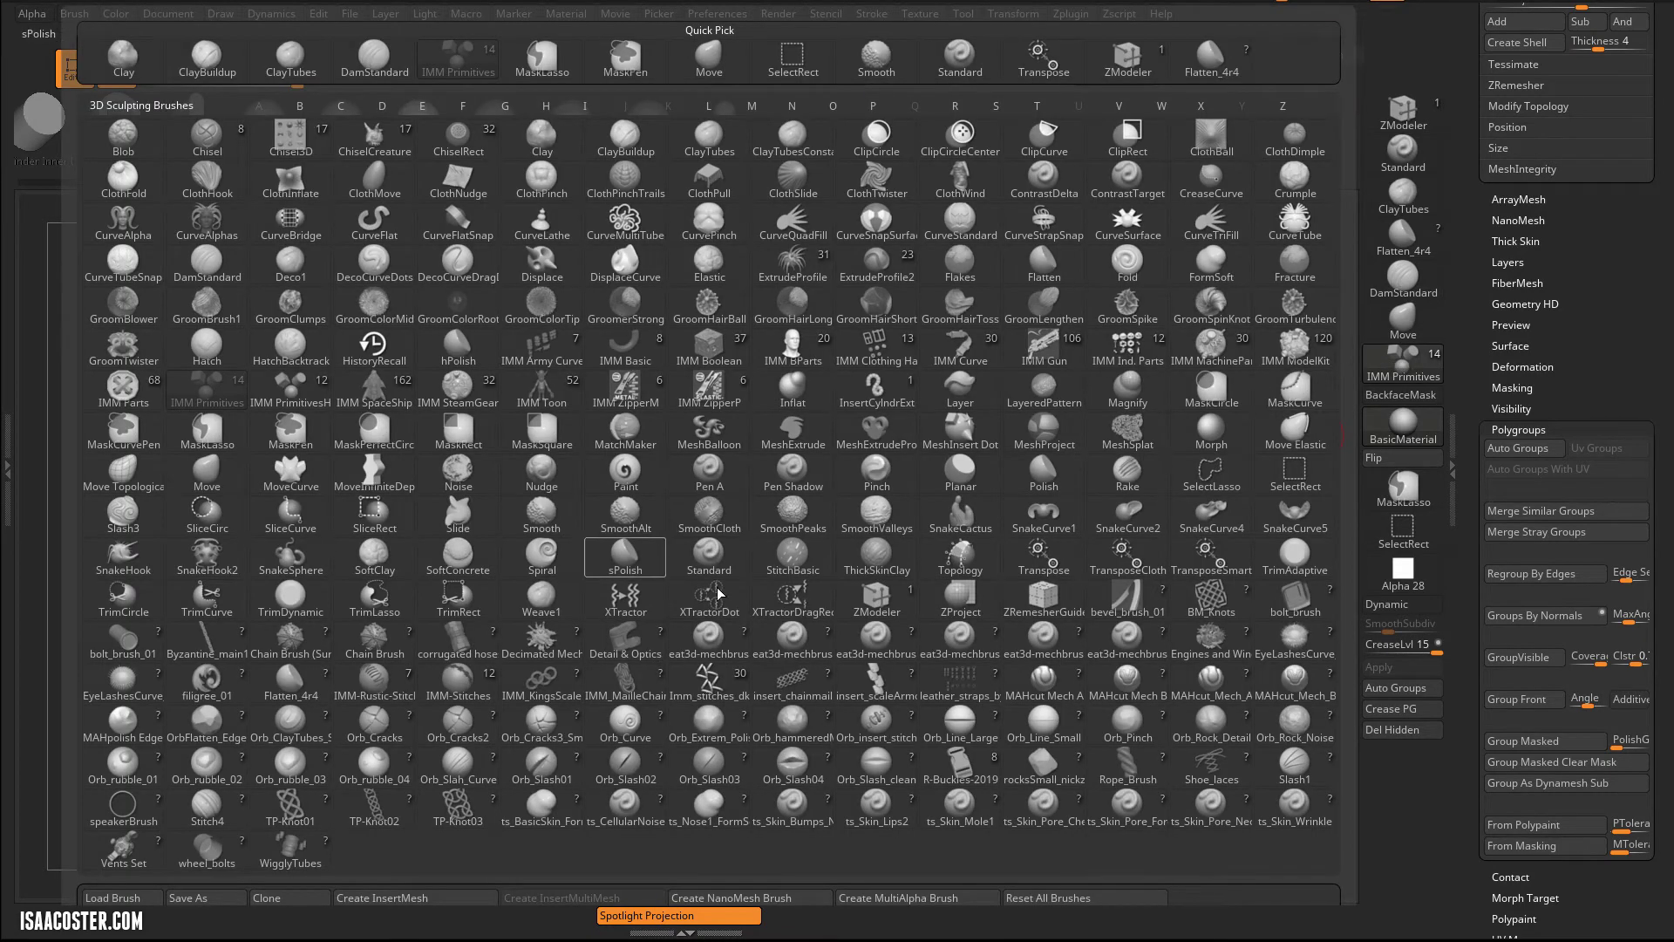
{"action": "key", "text": "i"}
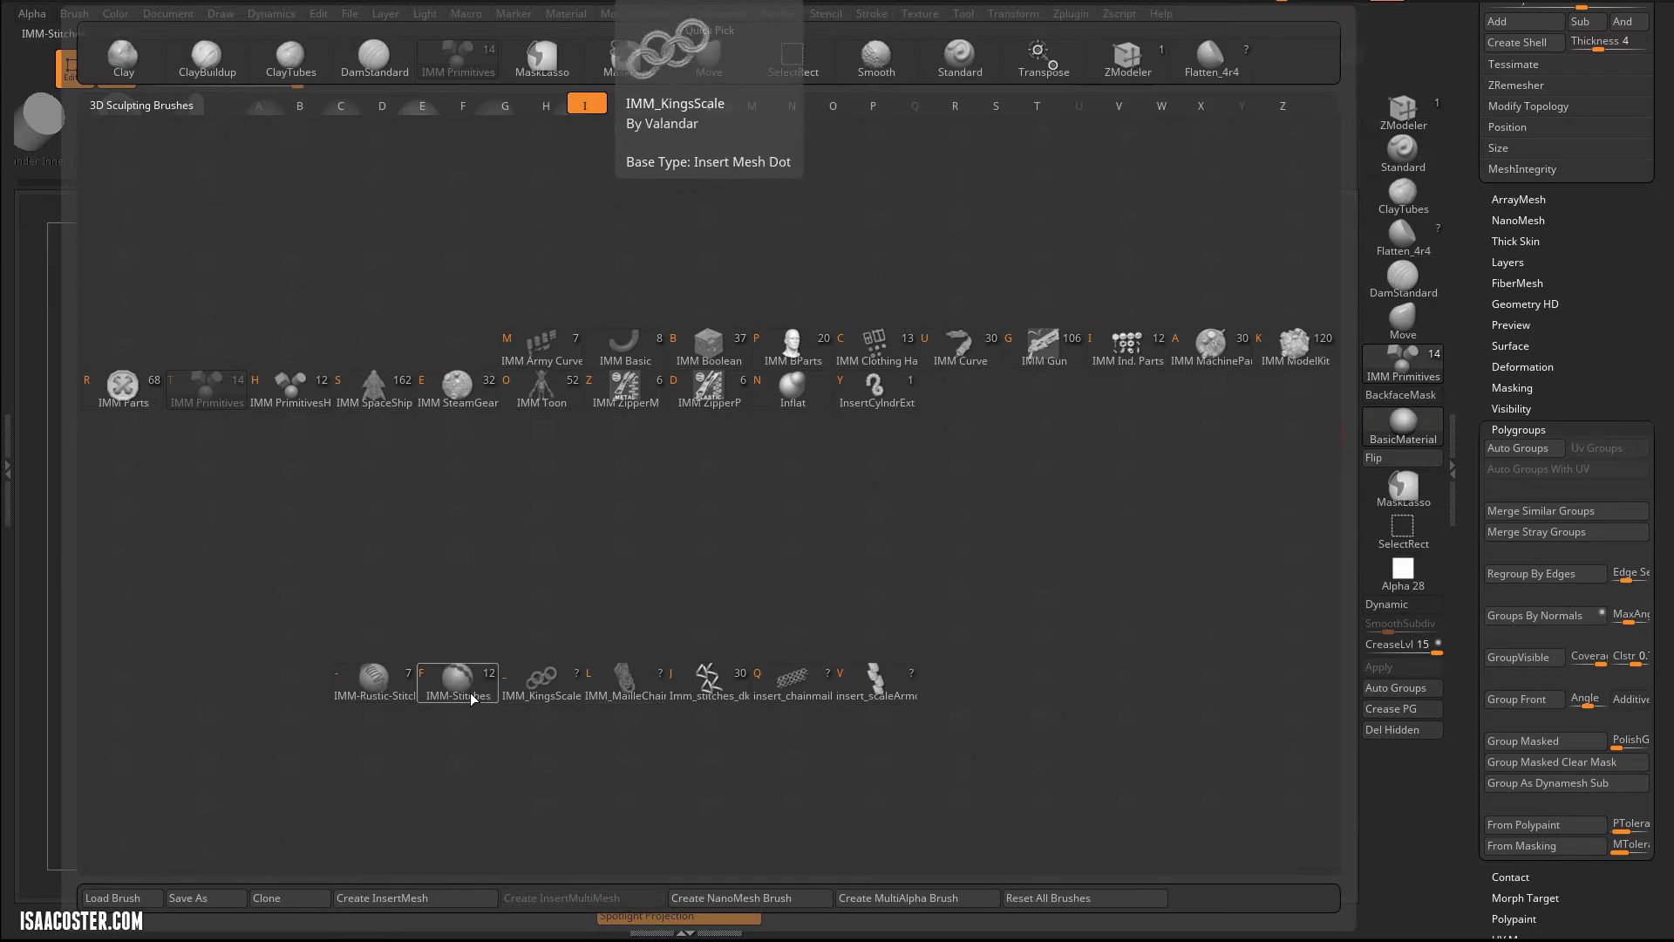
{"action": "left_click", "coordinate": [1280, 588]}
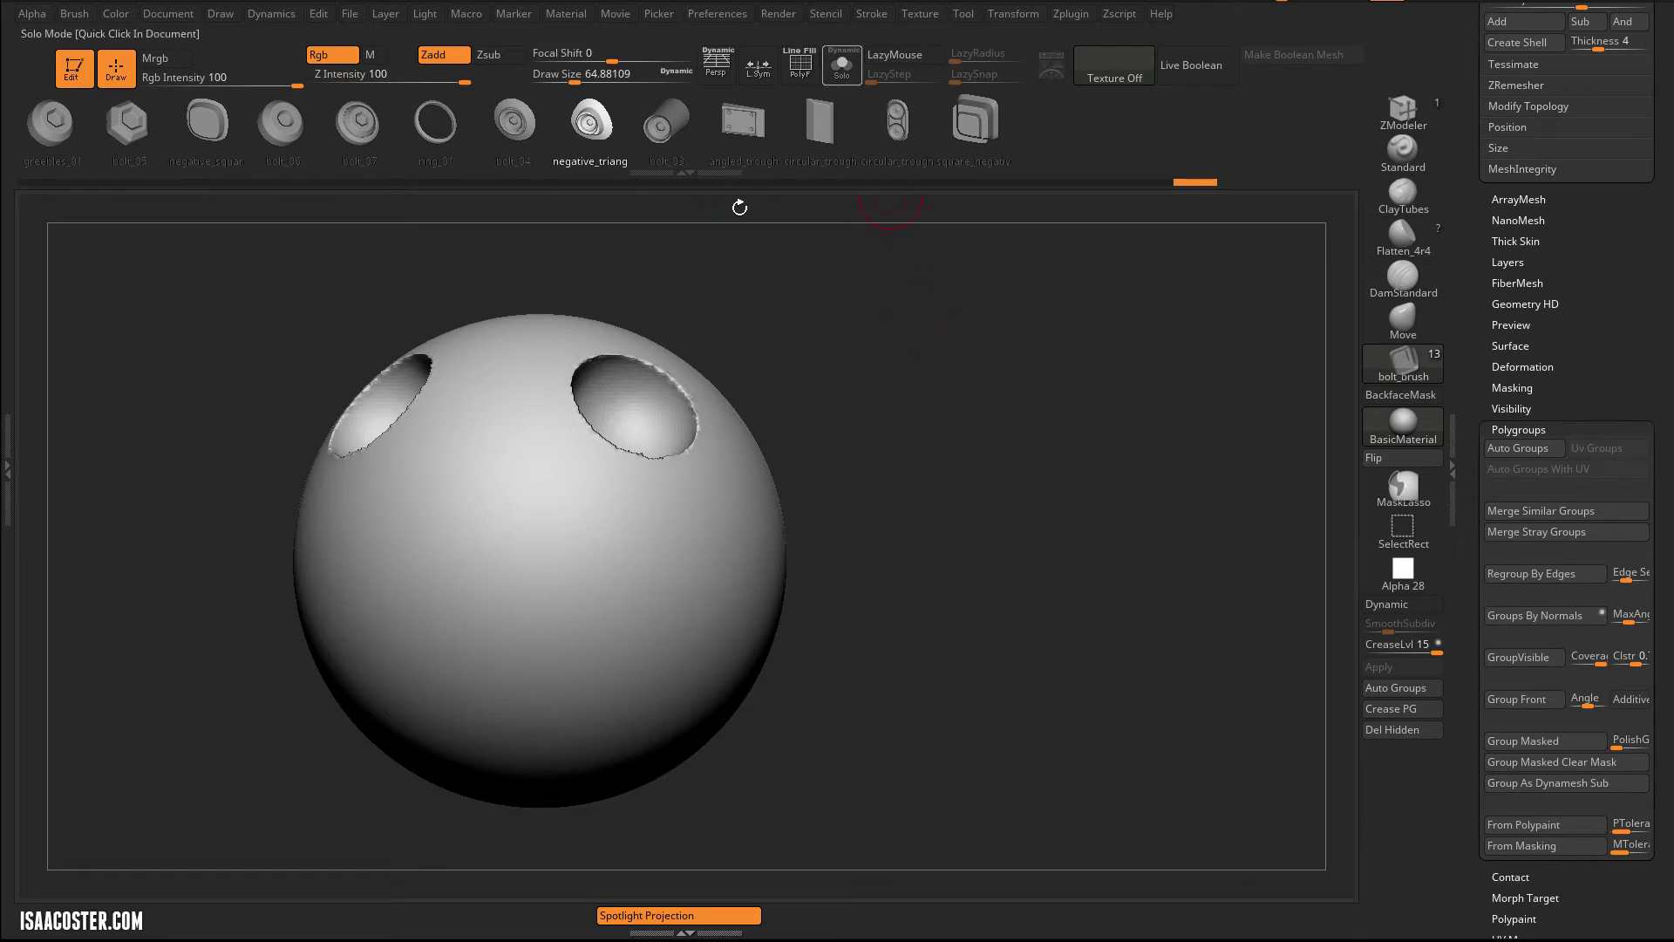
{"action": "left_click_drag", "start_coordinate": [814, 428], "coordinate": [789, 422]}
{"action": "left_click_drag", "start_coordinate": [878, 356], "coordinate": [879, 372]}
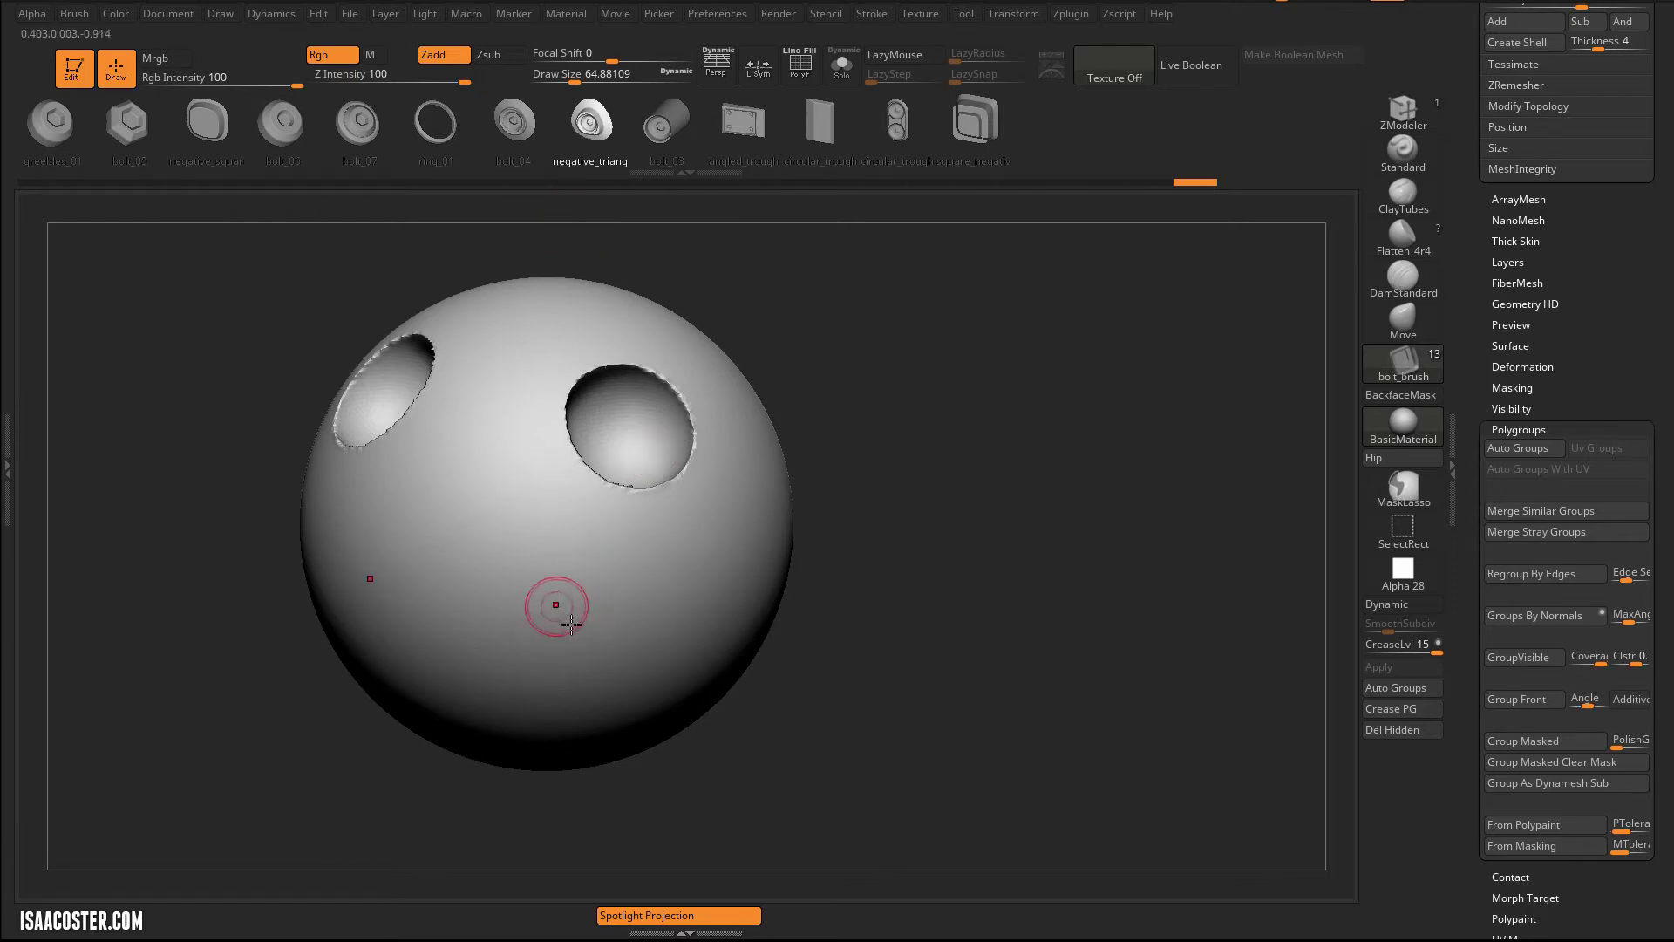
Inspect the rims of the two sockets up close with the polyframe on and off.
{"action": "mouse_move", "coordinate": [930, 529]}
{"action": "left_mouse_down"}
{"action": "mouse_move", "coordinate": [937, 479]}
{"action": "mouse_move", "coordinate": [946, 551]}
{"action": "left_mouse_up"}
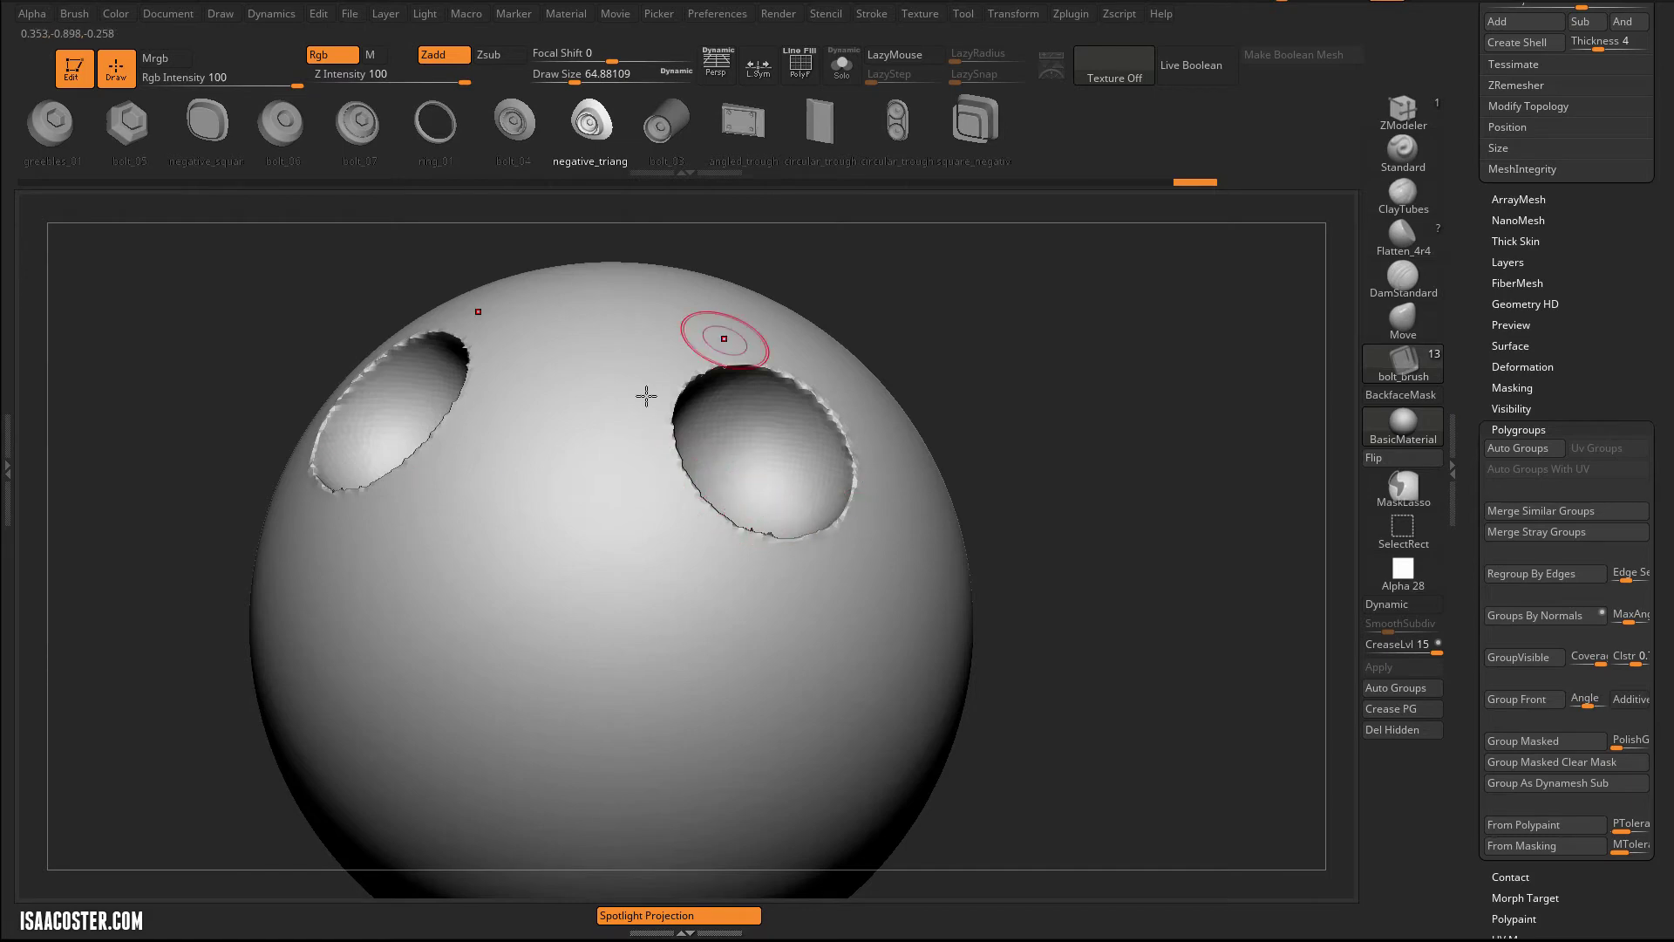
{"action": "key", "text": "shift+f"}
{"action": "left_click_drag", "start_coordinate": [1035, 324], "coordinate": [1012, 349]}
{"action": "key", "text": "shift+f"}
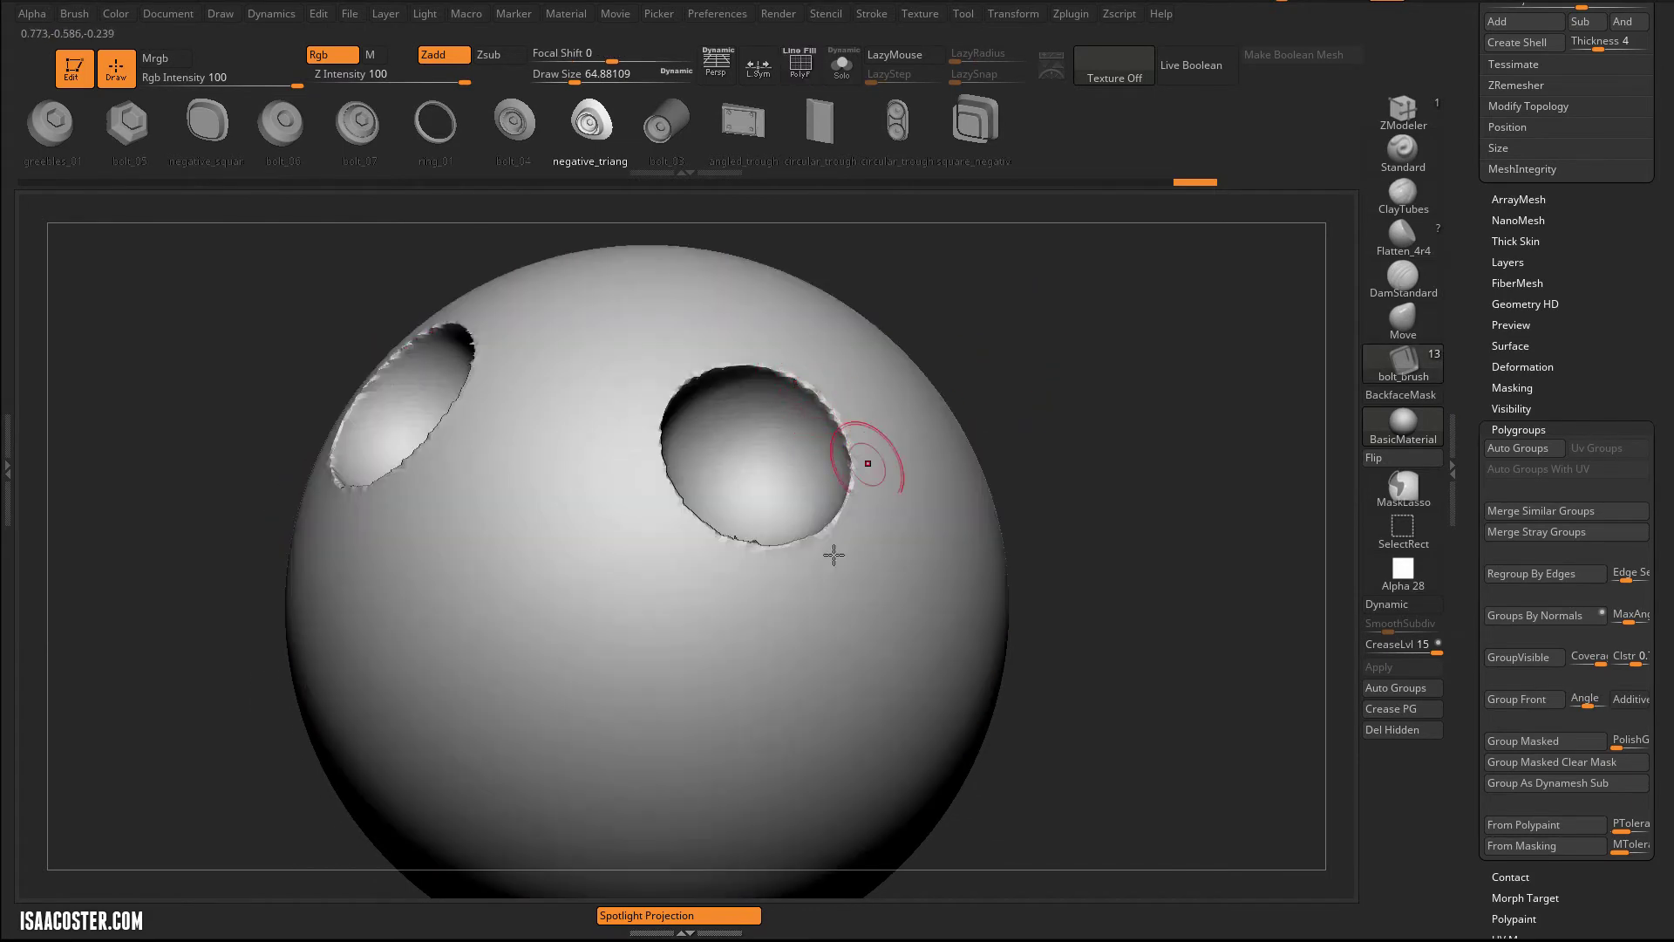
Show the polyframe and undo the DynaMesh subtraction and the trial subdivisions of the merged mesh.
{"action": "left_click_drag", "start_coordinate": [1128, 396], "coordinate": [1129, 501]}
{"action": "key", "text": "shift+f"}
{"action": "key", "text": "ctrl+z"}
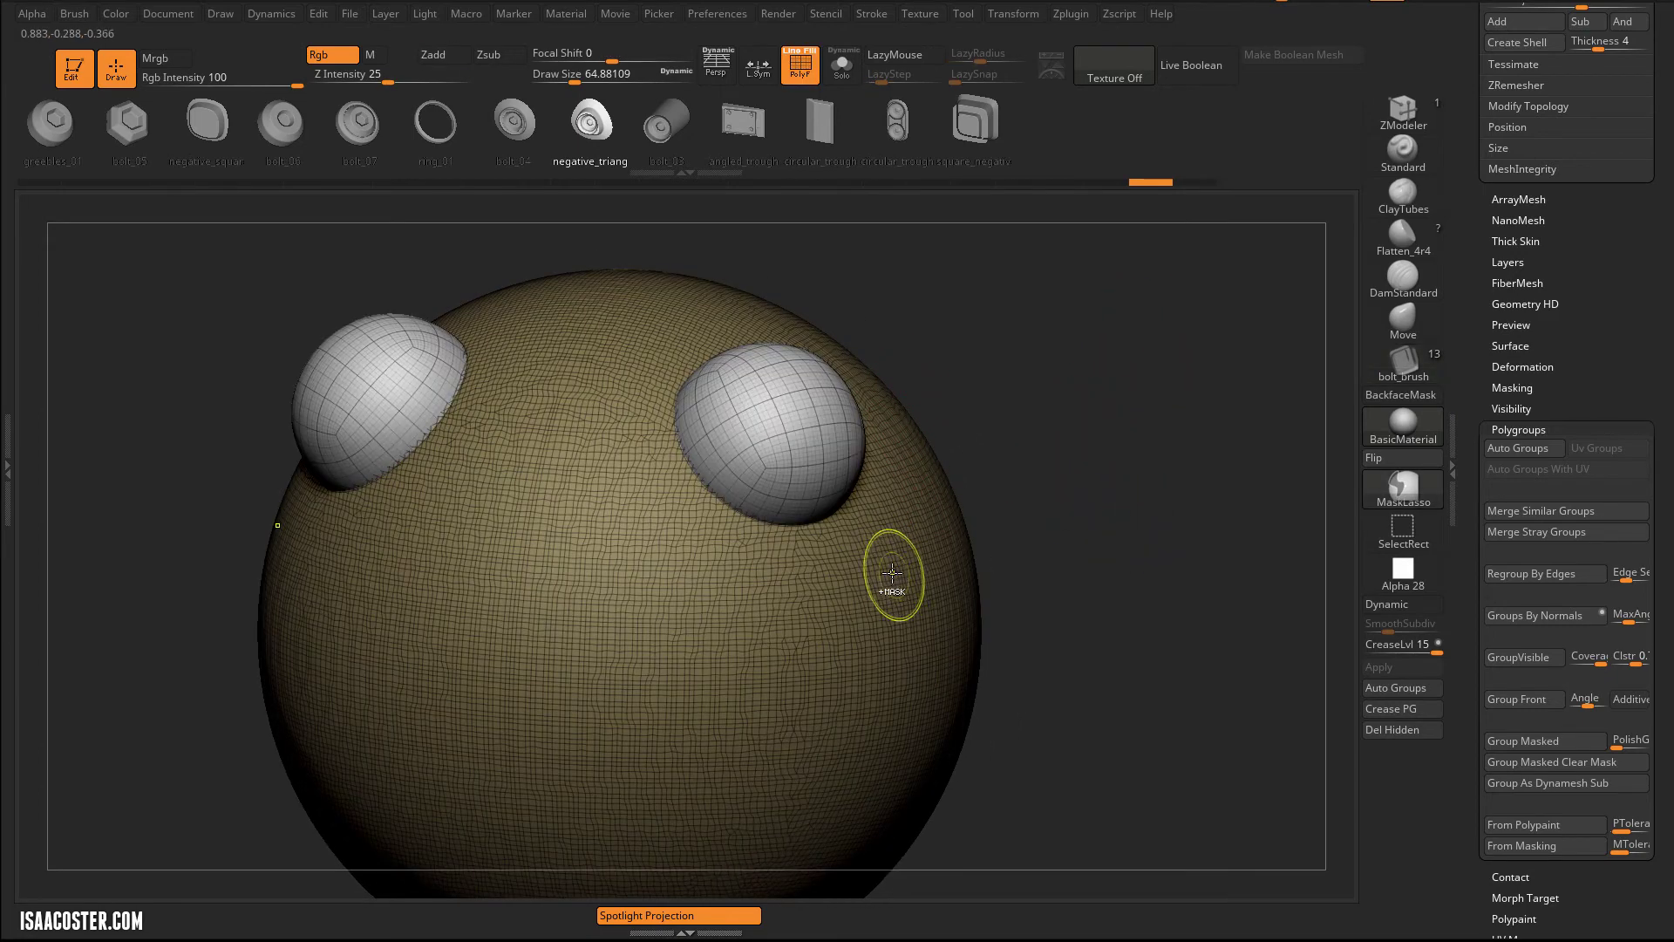
{"action": "left_click_drag", "start_coordinate": [1089, 559], "coordinate": [1186, 545]}
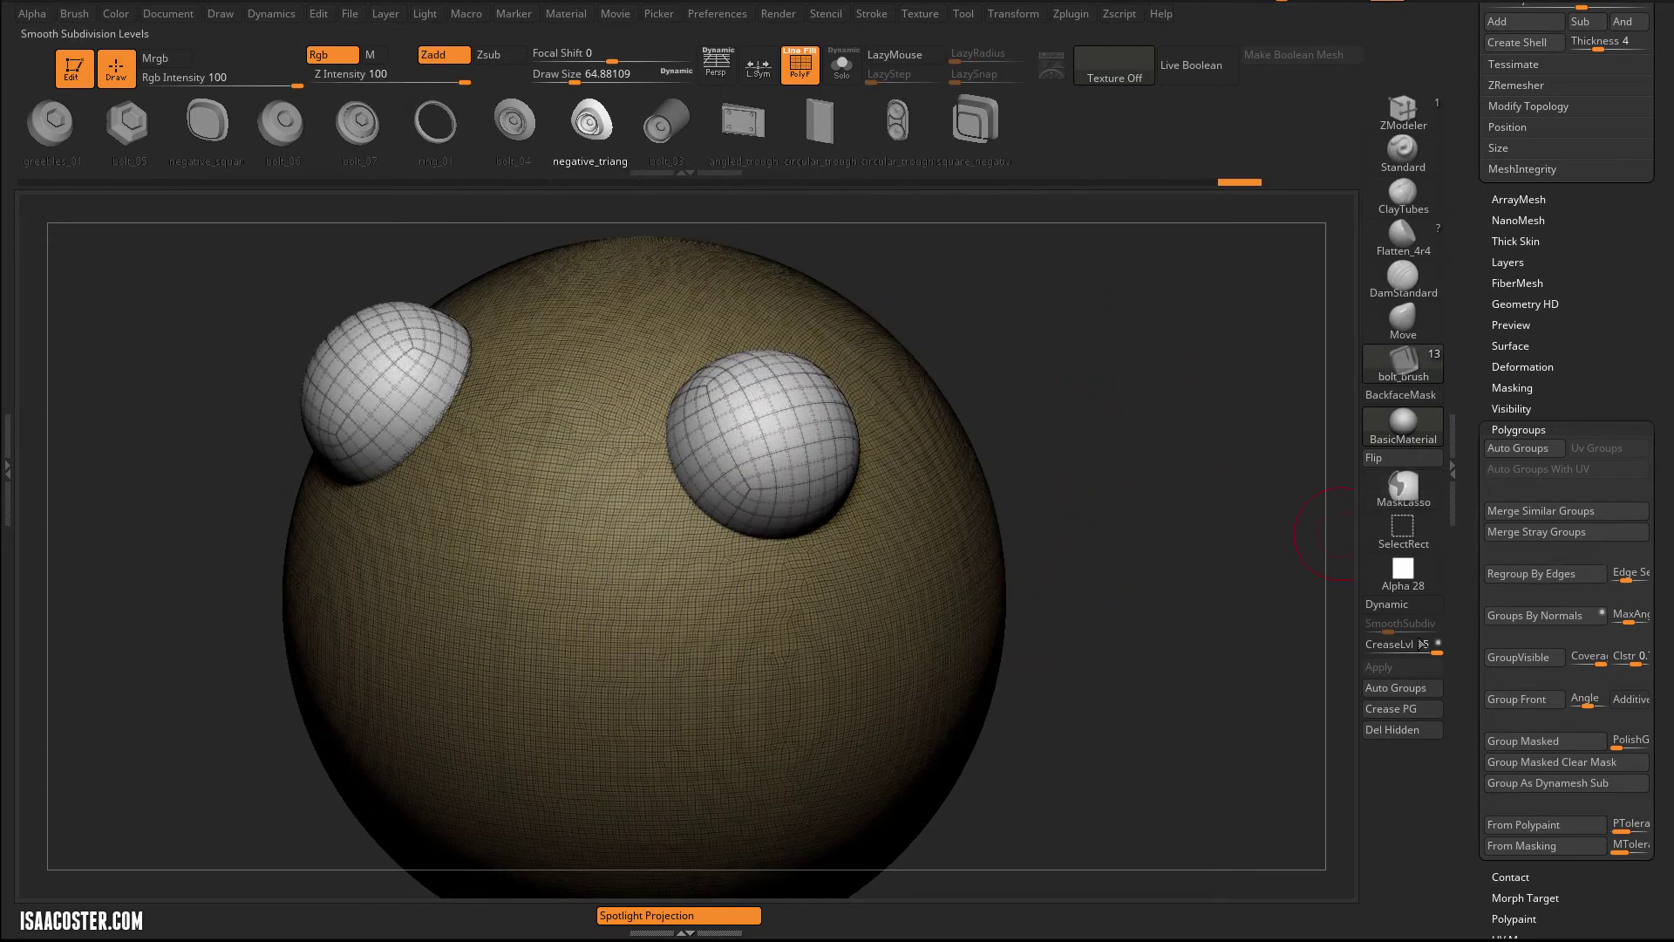
{"action": "left_click_drag", "start_coordinate": [1595, 272], "coordinate": [1614, 471]}
{"action": "key", "text": "ctrl+z"}
{"action": "key", "text": "ctrl+z"}
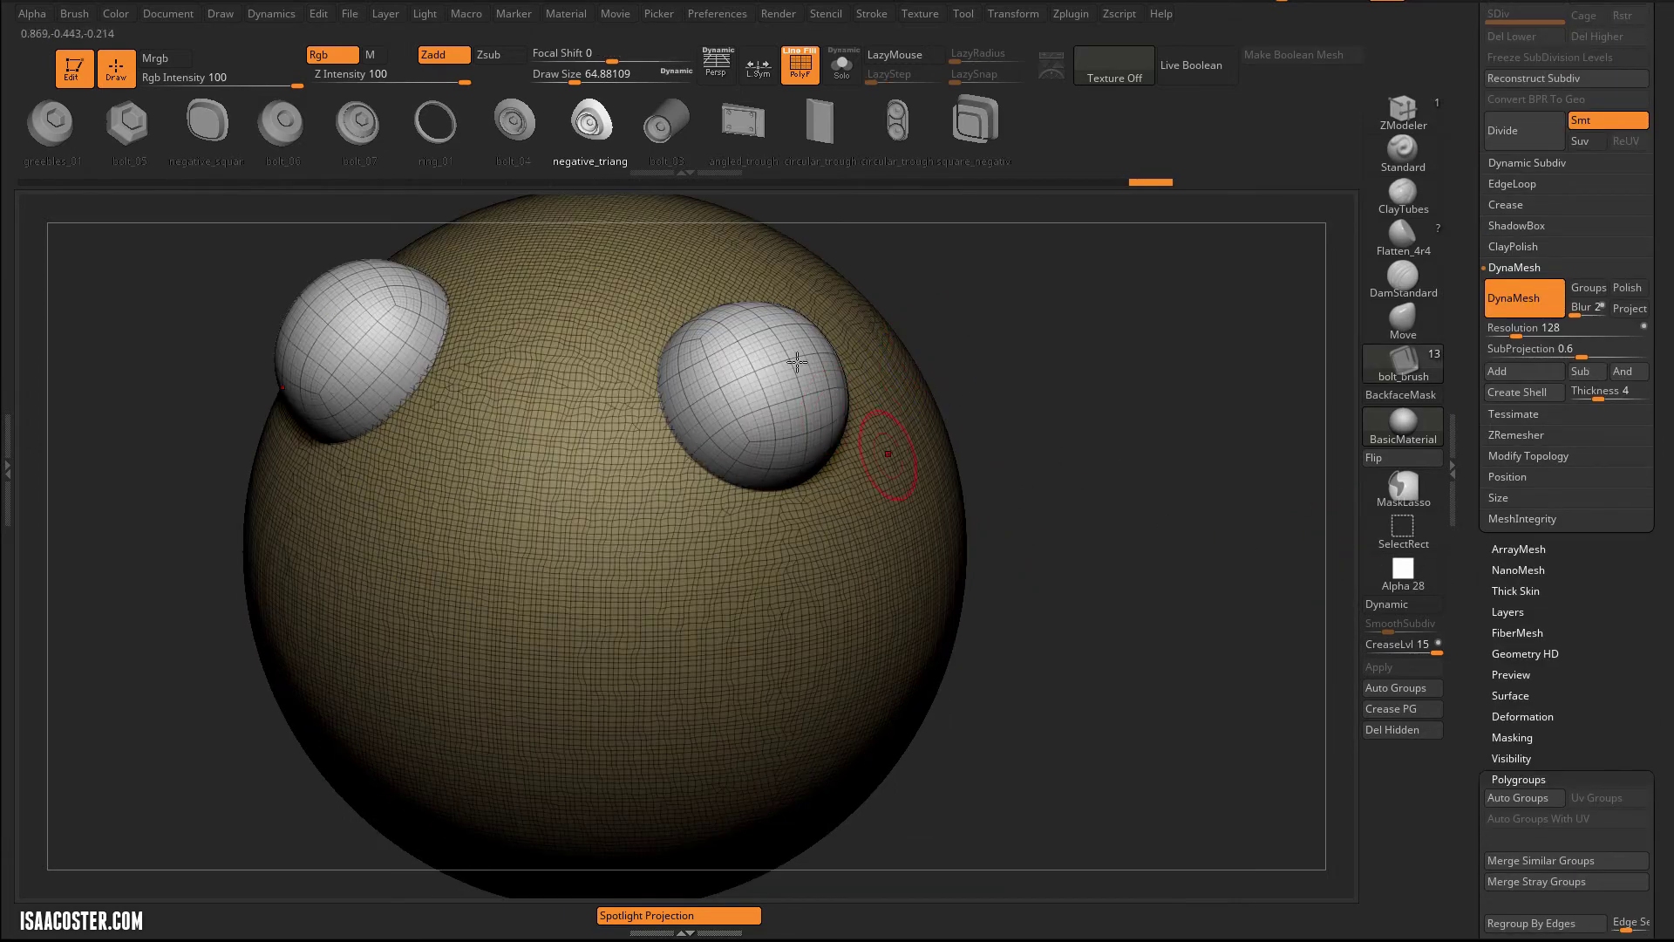
Set the DynaMesh resolution to 512 and update the DynaMesh to cut both eye sockets, with the polyframe hidden.
{"action": "left_click", "coordinate": [1543, 328]}
{"action": "left_click", "coordinate": [1519, 331]}
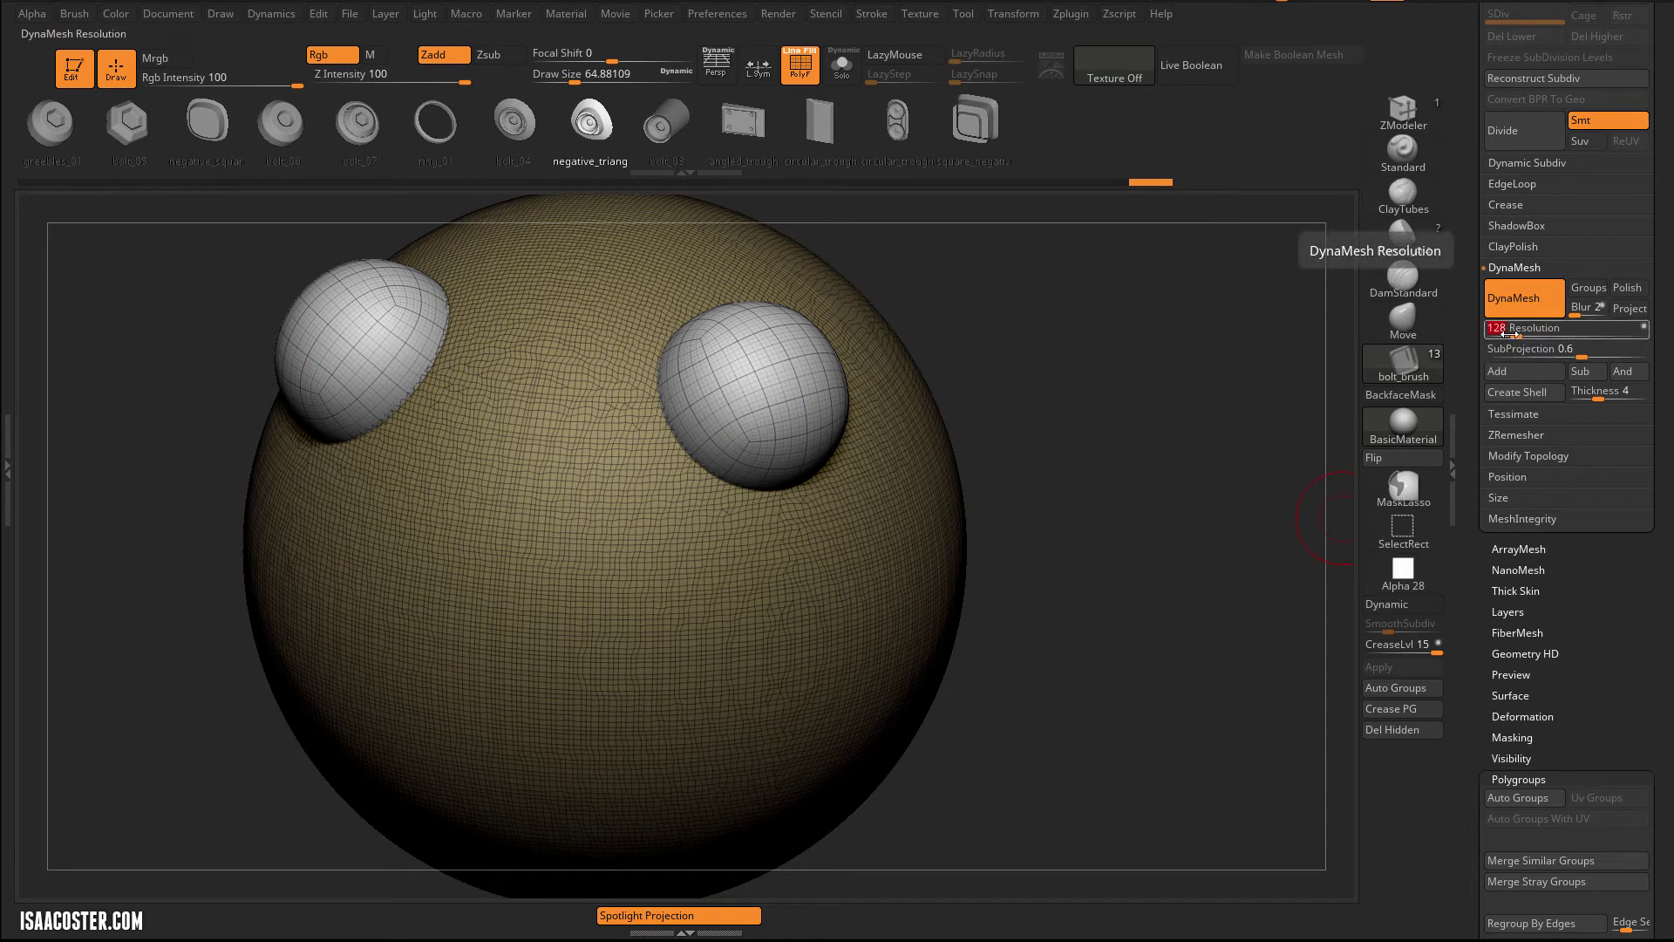
{"action": "left_click_drag", "start_coordinate": [1157, 366], "coordinate": [1090, 428], "text": "ctrl"}
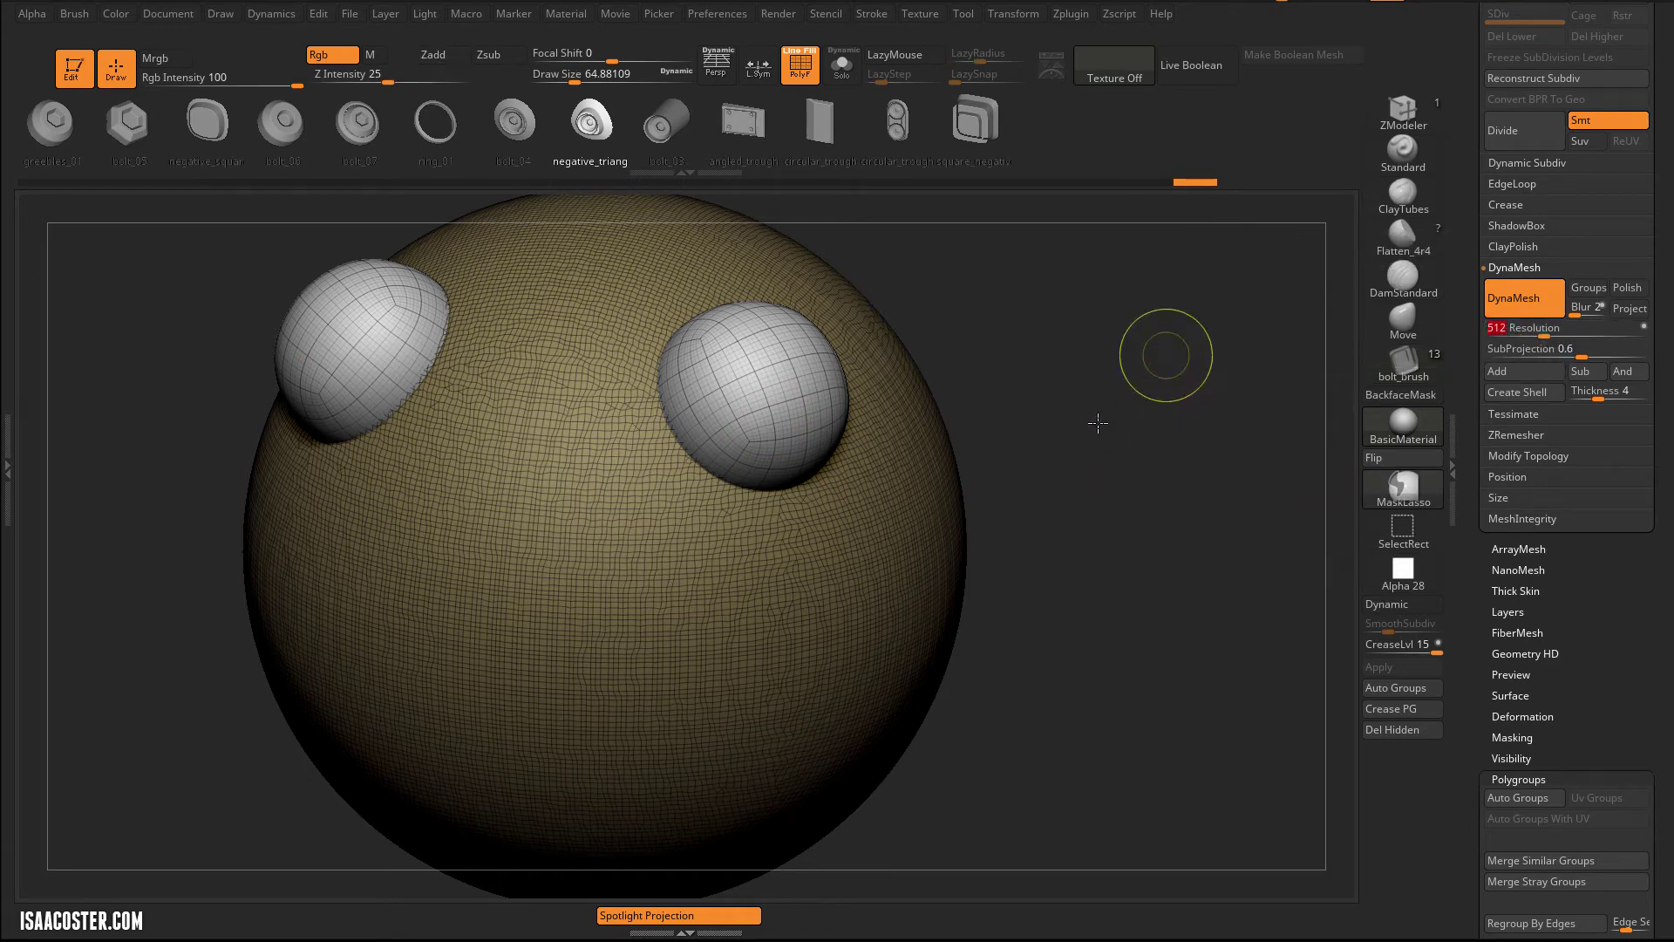
{"action": "key", "text": "shift+f"}
{"action": "left_click_drag", "start_coordinate": [1112, 510], "coordinate": [1121, 423]}
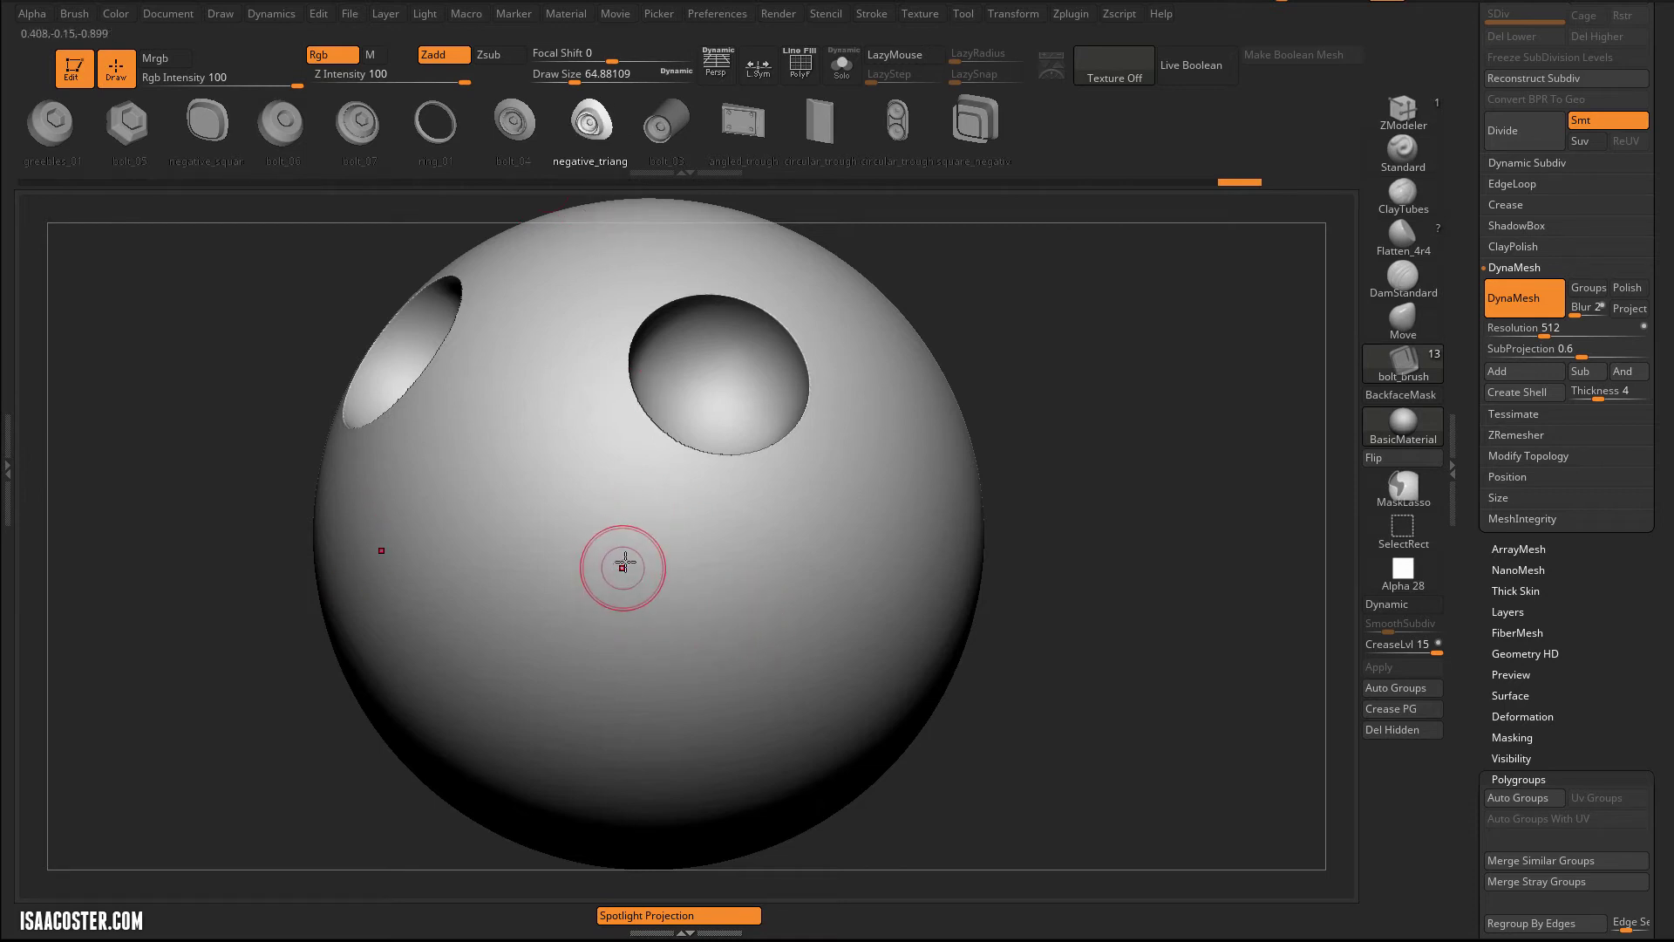
Insert the negative_triang bolt mesh on the sphere below the sockets and activate the Move gizmo on it.
{"action": "left_click_drag", "start_coordinate": [636, 549], "coordinate": [619, 600]}
{"action": "key", "text": "w"}
{"action": "left_click_drag", "start_coordinate": [1154, 549], "coordinate": [1034, 380]}
{"action": "left_click_drag", "start_coordinate": [614, 464], "coordinate": [598, 434]}
{"action": "right_click_drag", "start_coordinate": [828, 218], "coordinate": [882, 431], "text": "ctrl"}
{"action": "key", "text": "shift+f"}
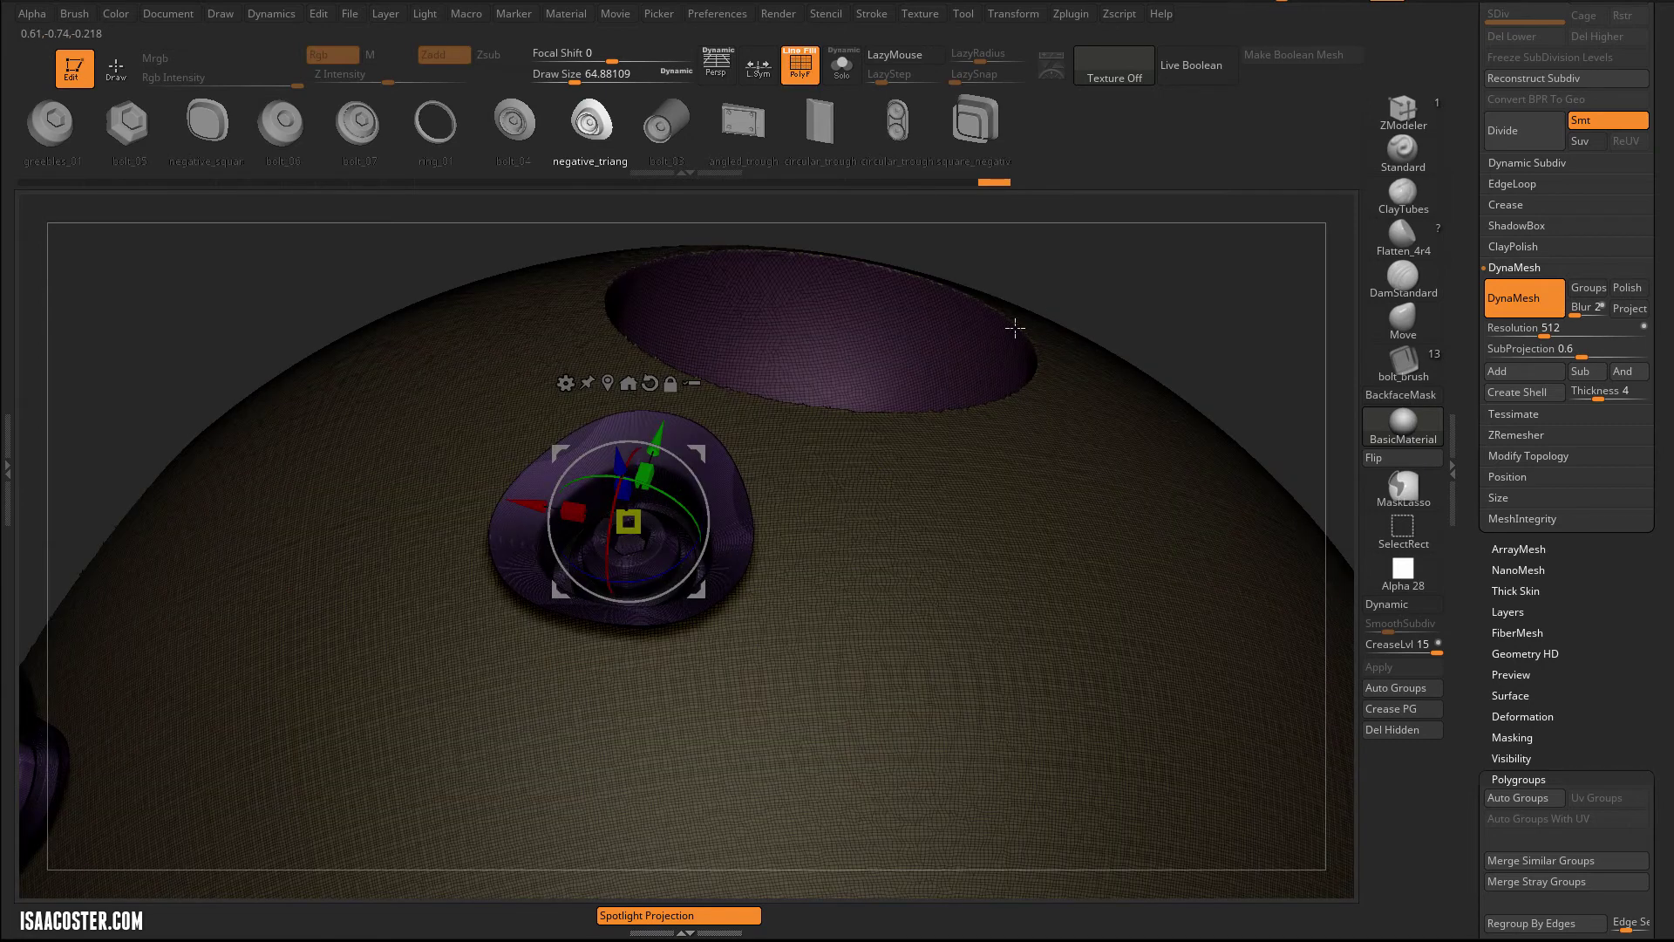
{"action": "key", "text": "shift+f"}
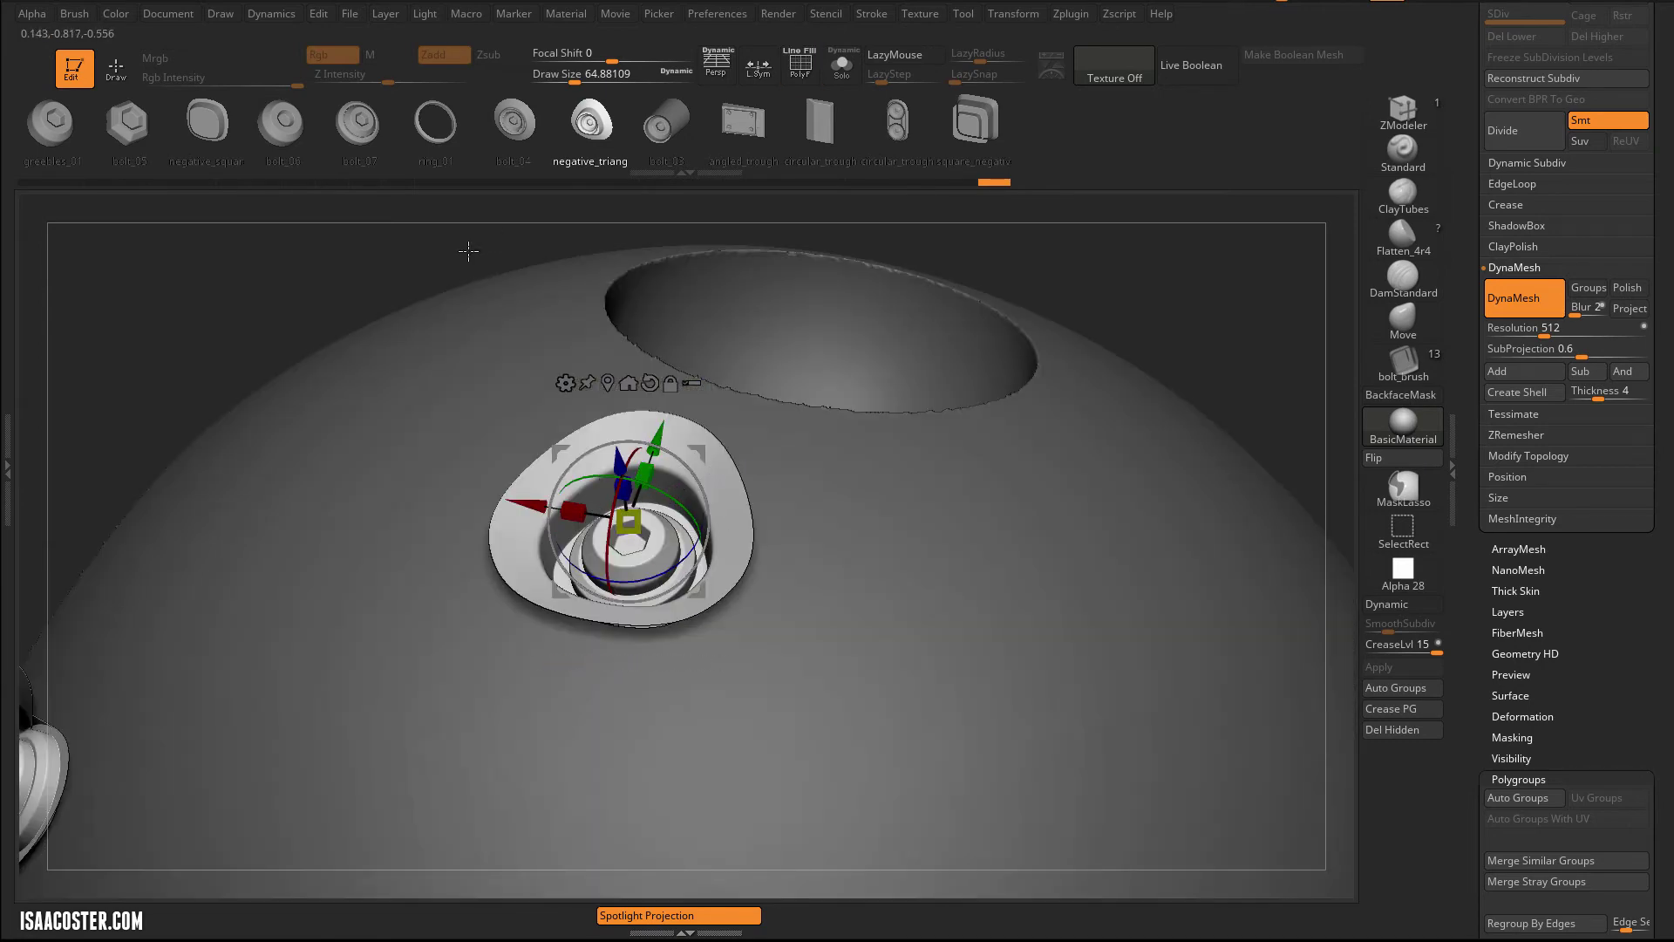
Sink the inserted bolt mesh into the sphere along its Z axis until only the outer rim shows, and check it all around.
{"action": "mouse_move", "coordinate": [457, 250]}
{"action": "left_mouse_down"}
{"action": "mouse_move", "coordinate": [437, 250]}
{"action": "mouse_move", "coordinate": [453, 261]}
{"action": "left_mouse_up"}
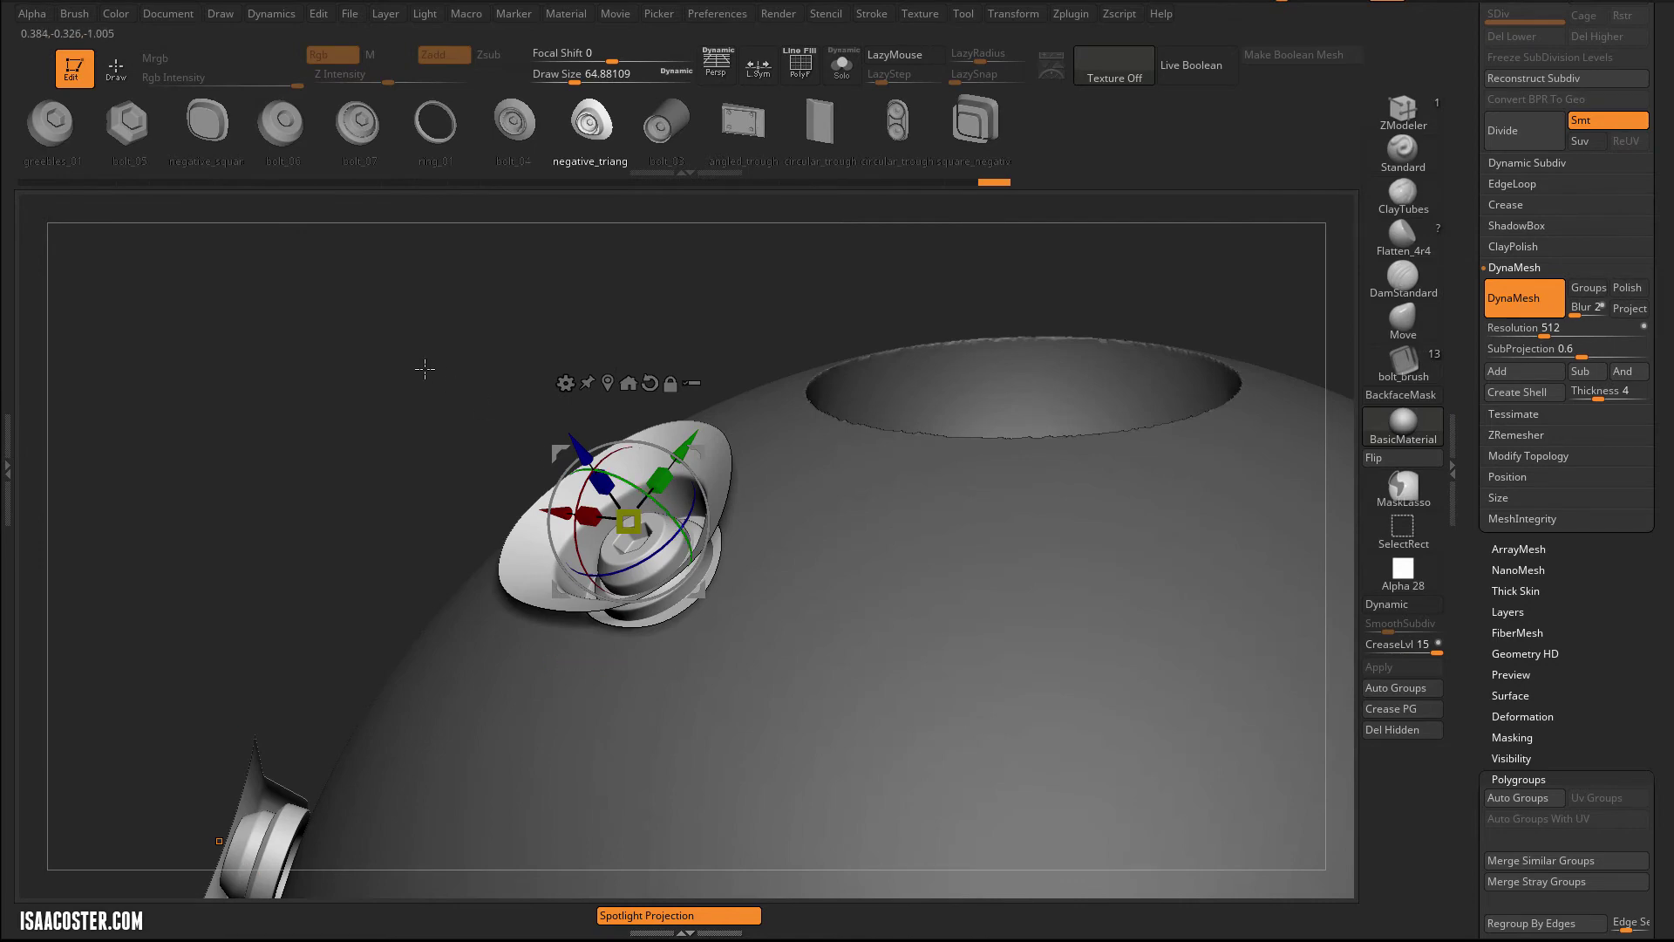
{"action": "mouse_move", "coordinate": [427, 364]}
{"action": "left_mouse_down"}
{"action": "mouse_move", "coordinate": [475, 456]}
{"action": "mouse_move", "coordinate": [437, 340]}
{"action": "left_mouse_up"}
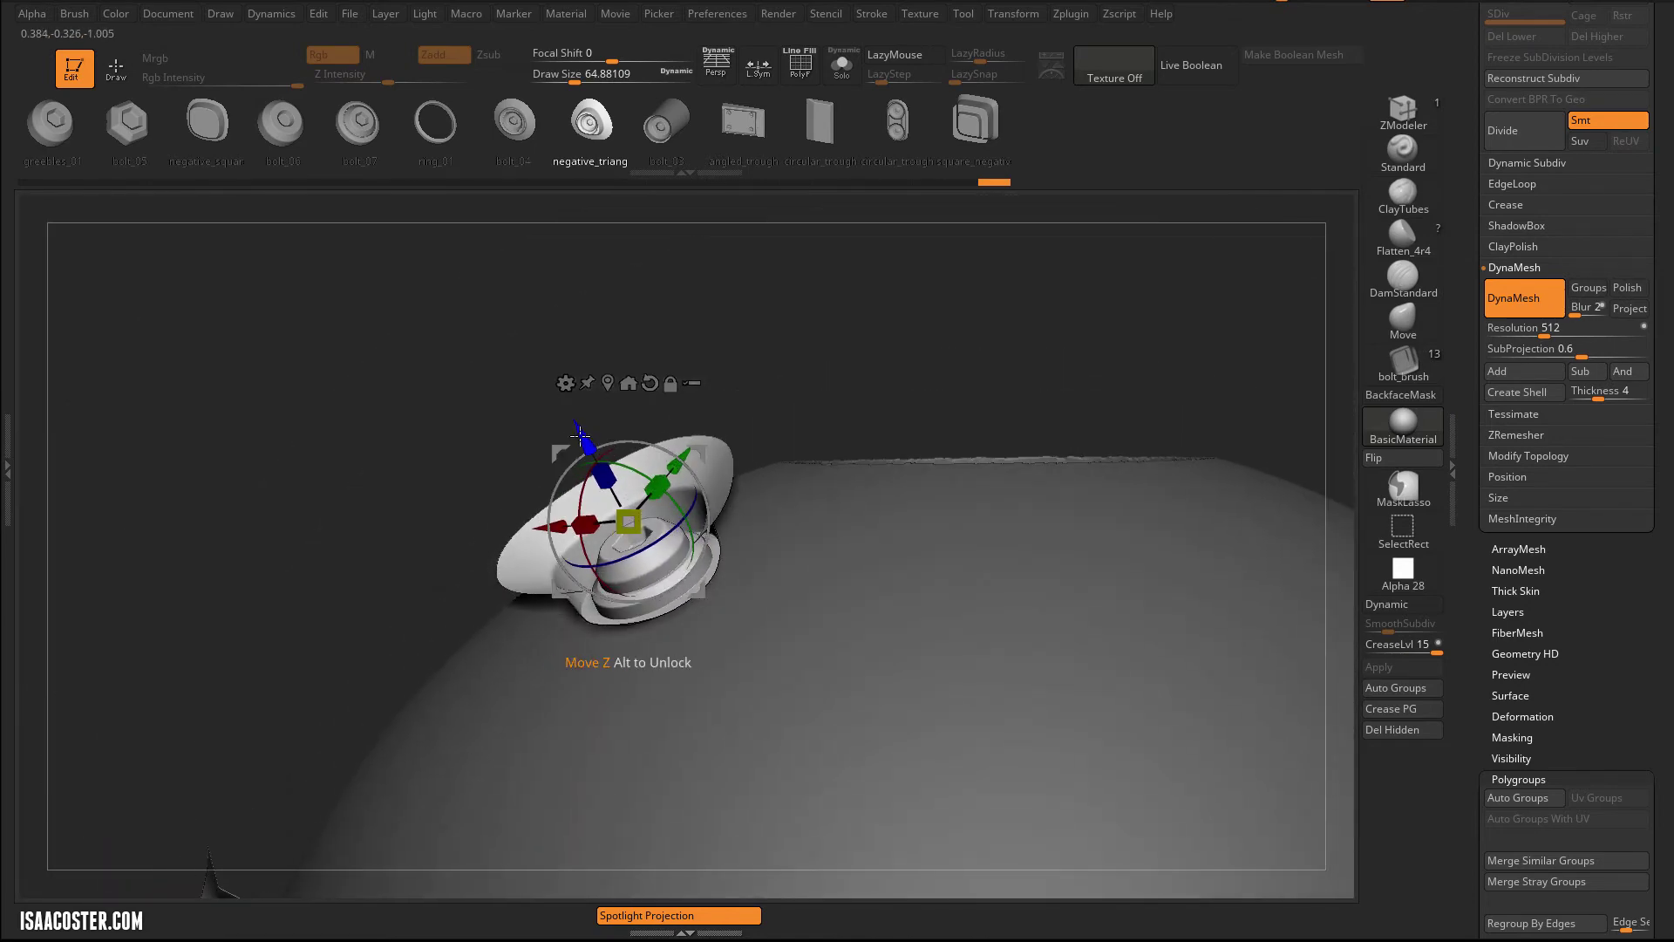
{"action": "left_click_drag", "start_coordinate": [577, 432], "coordinate": [624, 496]}
{"action": "left_click_drag", "start_coordinate": [916, 287], "coordinate": [1035, 340]}
{"action": "key", "text": "shift+f"}
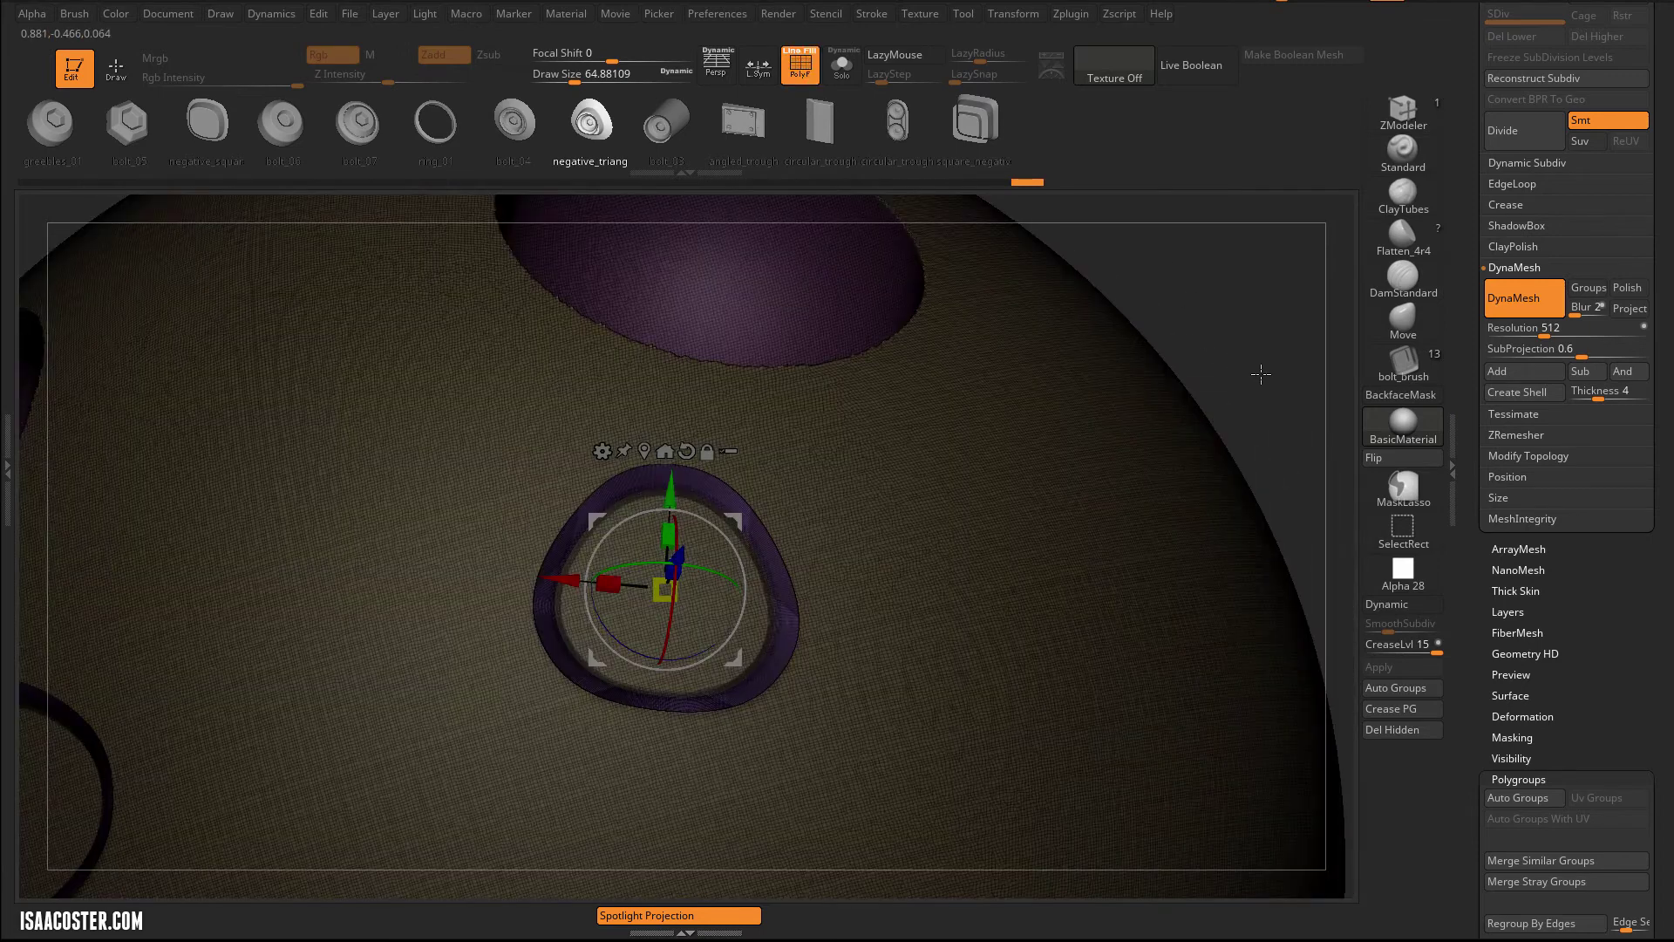
{"action": "key", "text": "shift+f"}
{"action": "left_click_drag", "start_coordinate": [1204, 329], "coordinate": [1136, 445]}
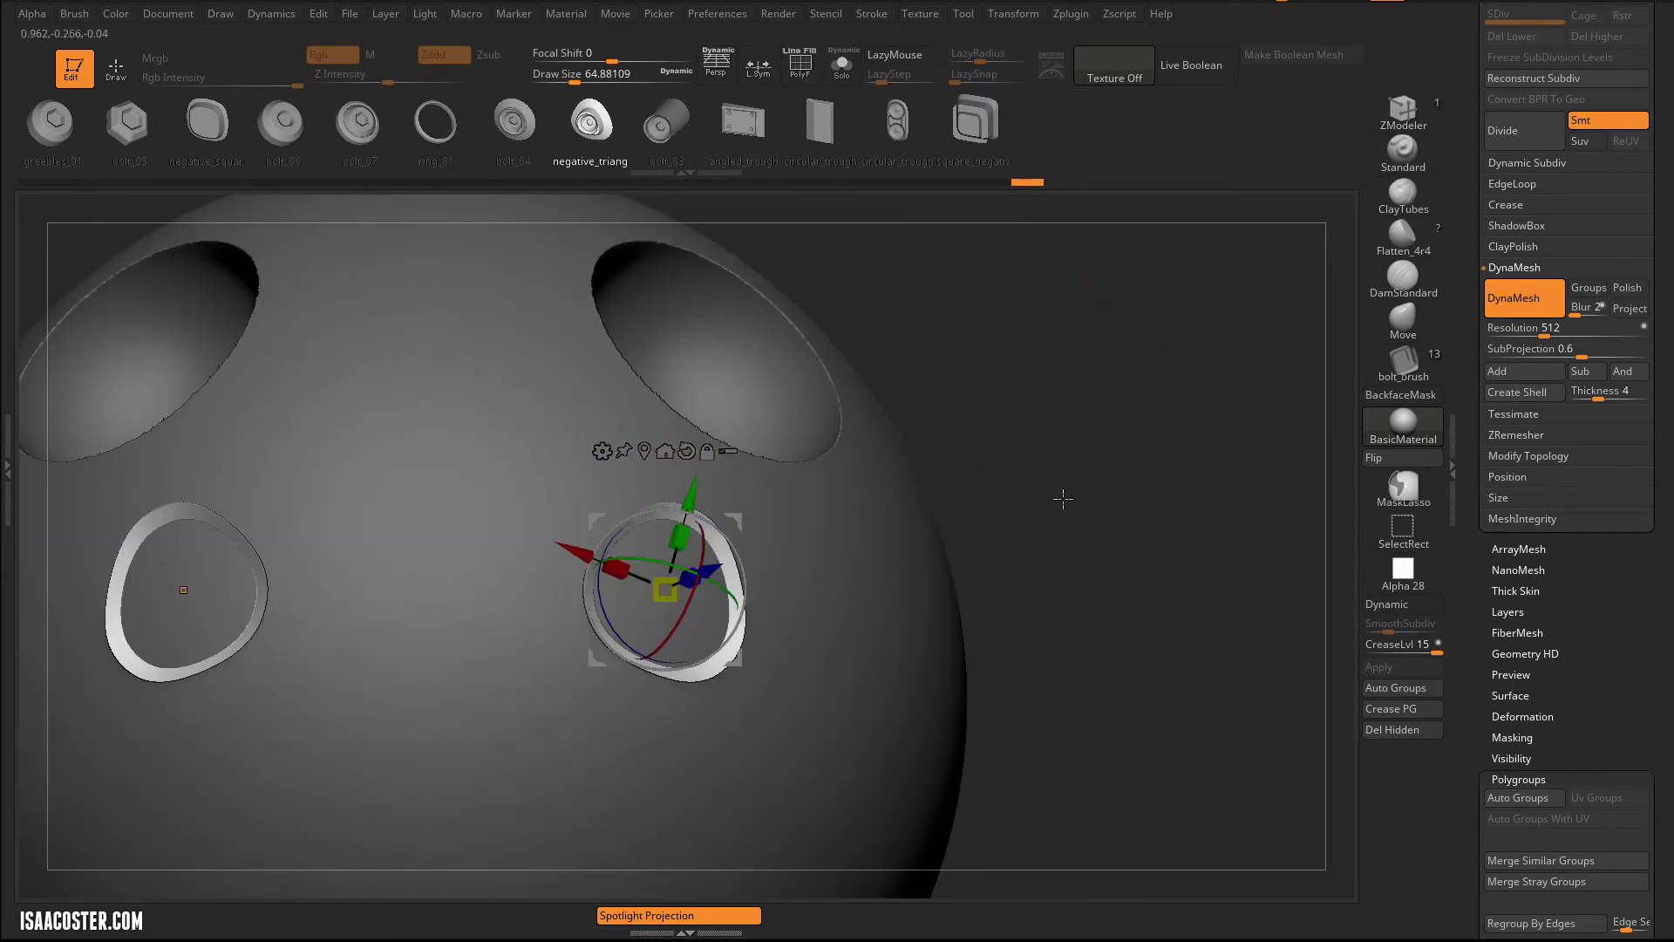
{"action": "left_click_drag", "start_coordinate": [1066, 498], "coordinate": [848, 580], "text": "alt"}
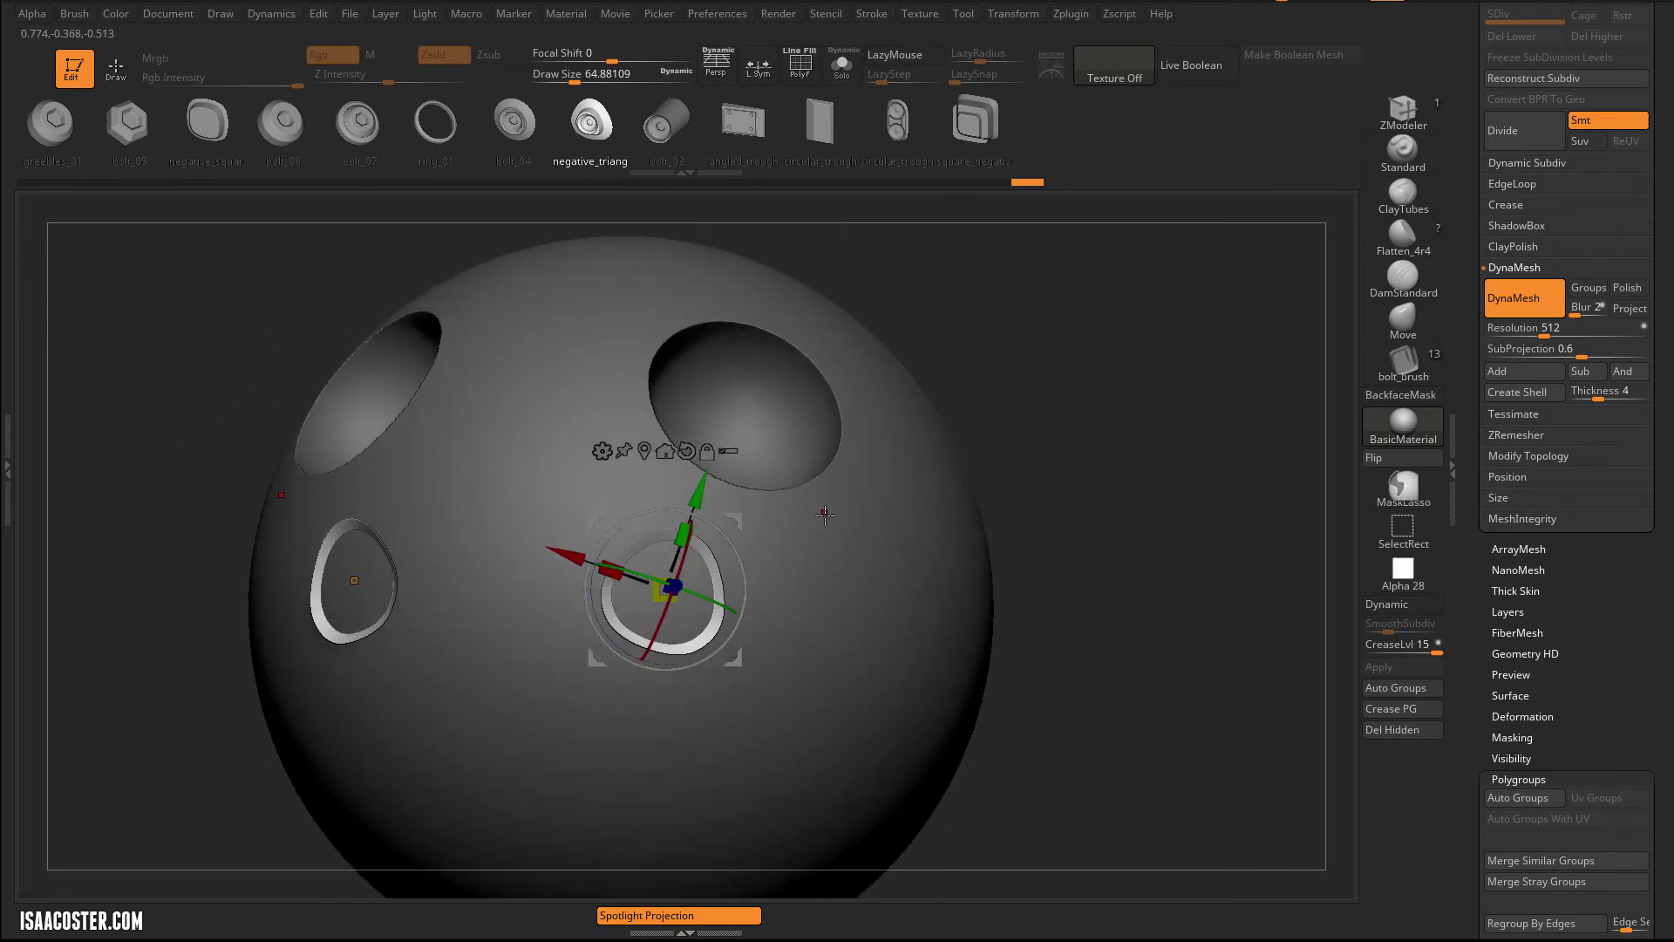
Separate the bolt meshes from the sphere with Split Unmasked Points, select their new subtool and hide the sphere subtool.
{"action": "scroll", "coordinate": [1542, 570], "scroll_direction": "up", "scroll_amount": 3}
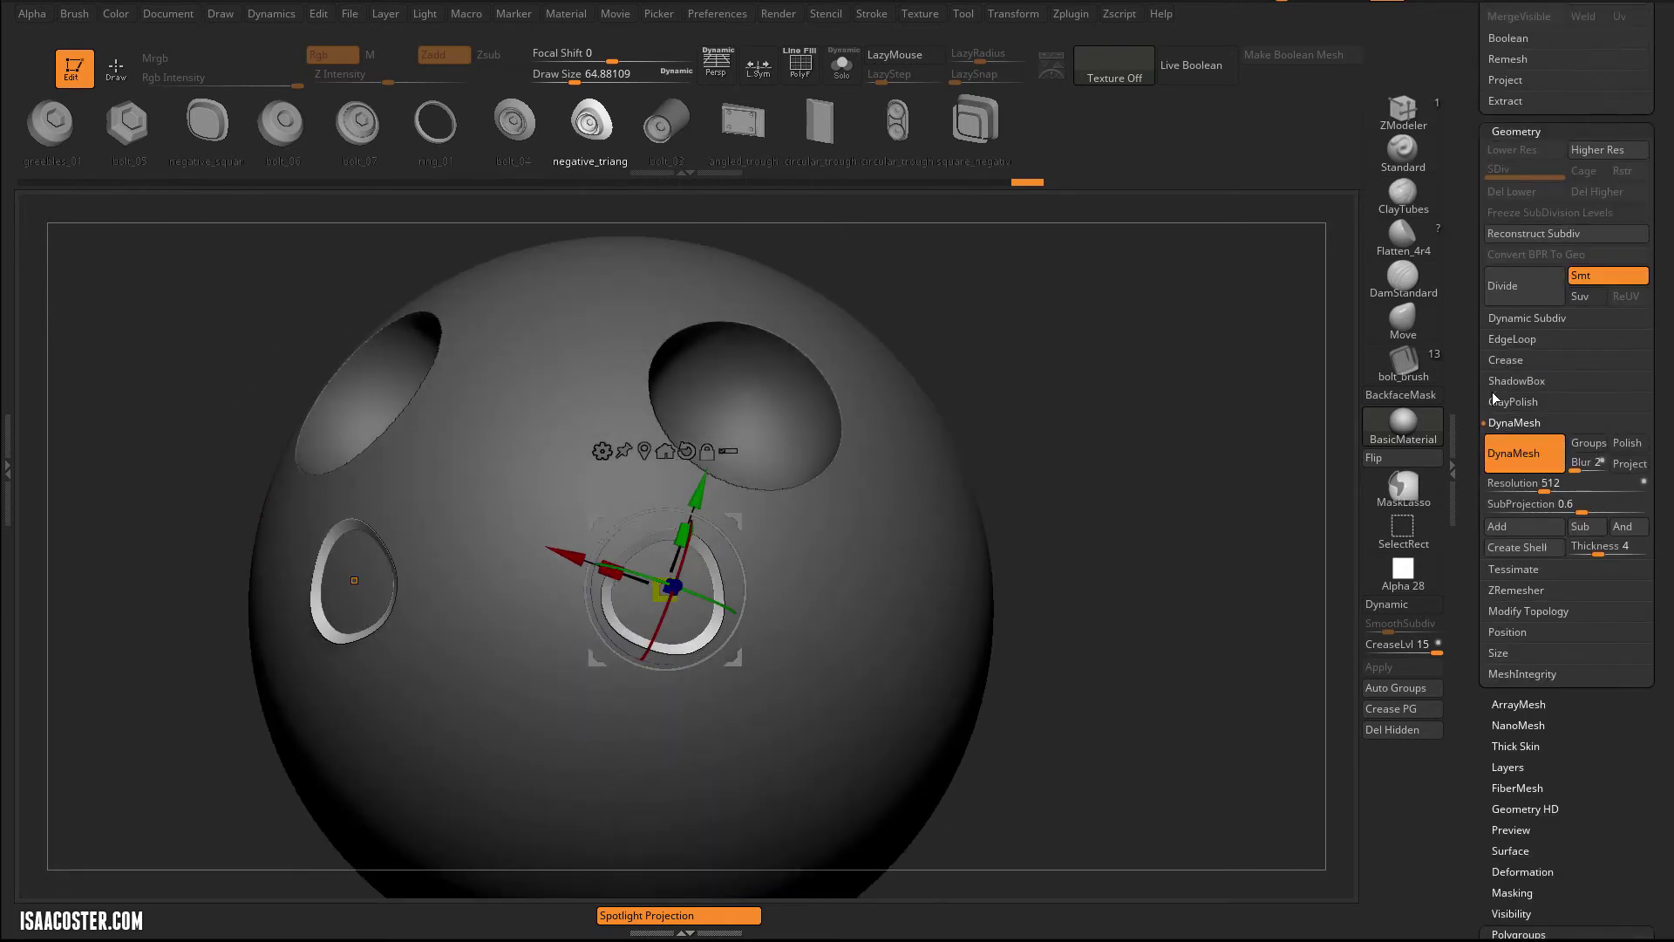
{"action": "scroll", "coordinate": [1470, 170], "scroll_direction": "up", "scroll_amount": 5}
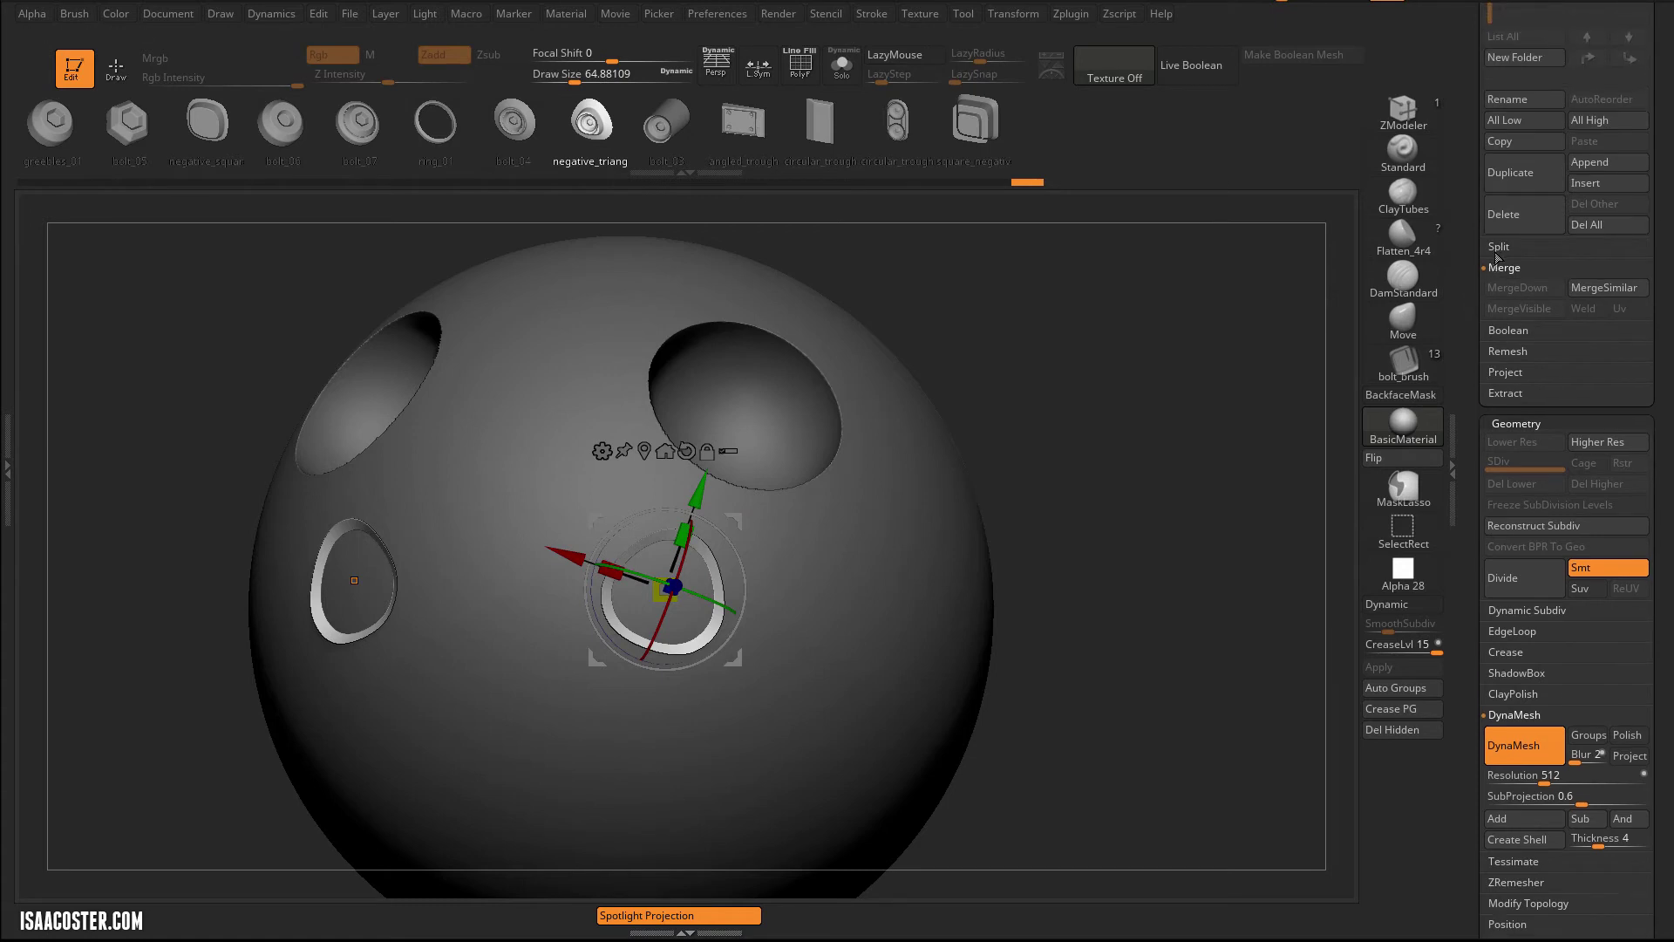
{"action": "left_click", "coordinate": [1551, 330]}
{"action": "scroll", "coordinate": [1526, 288], "scroll_direction": "up", "scroll_amount": 8}
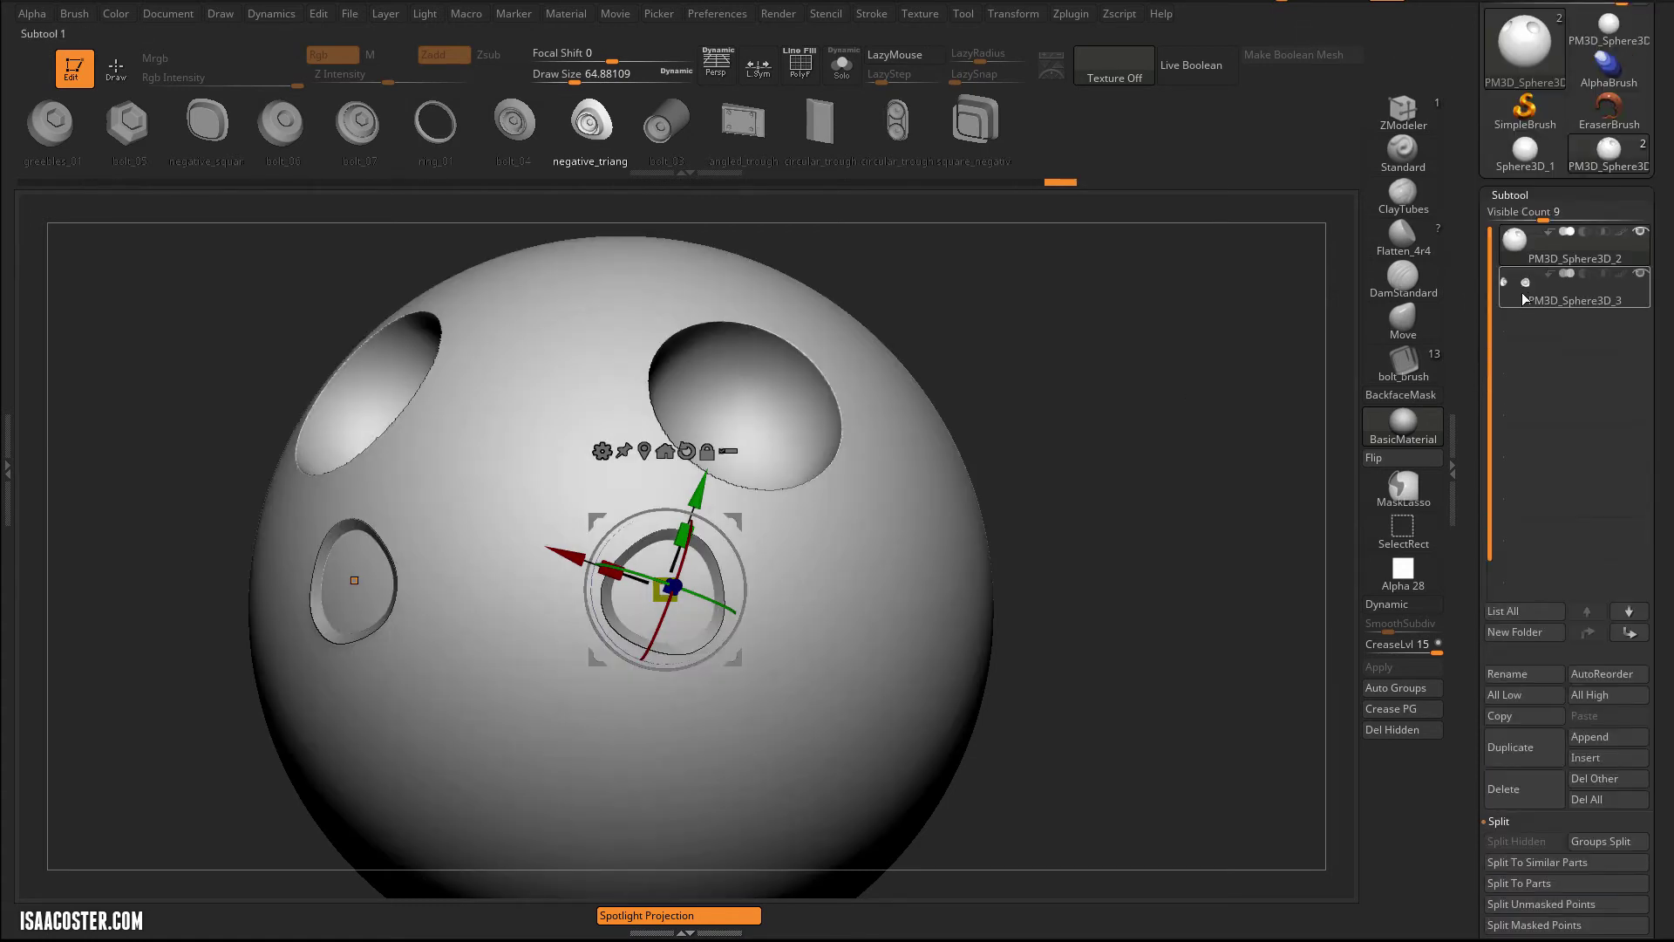
{"action": "left_click", "coordinate": [1516, 303]}
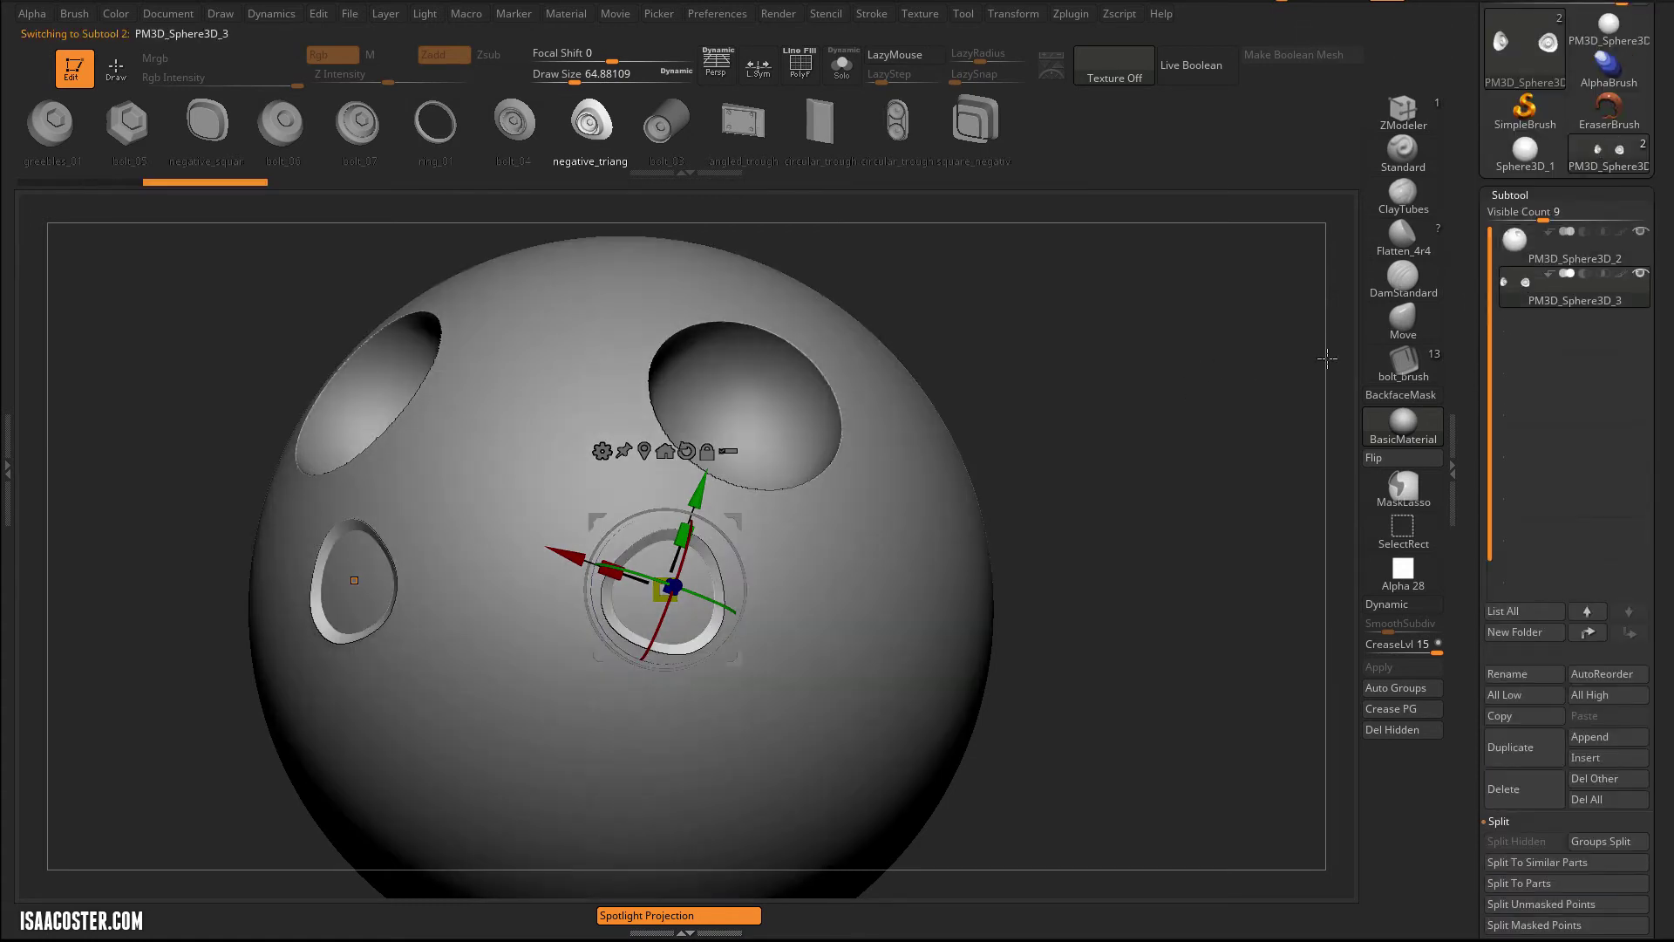
{"action": "left_click", "coordinate": [1643, 233]}
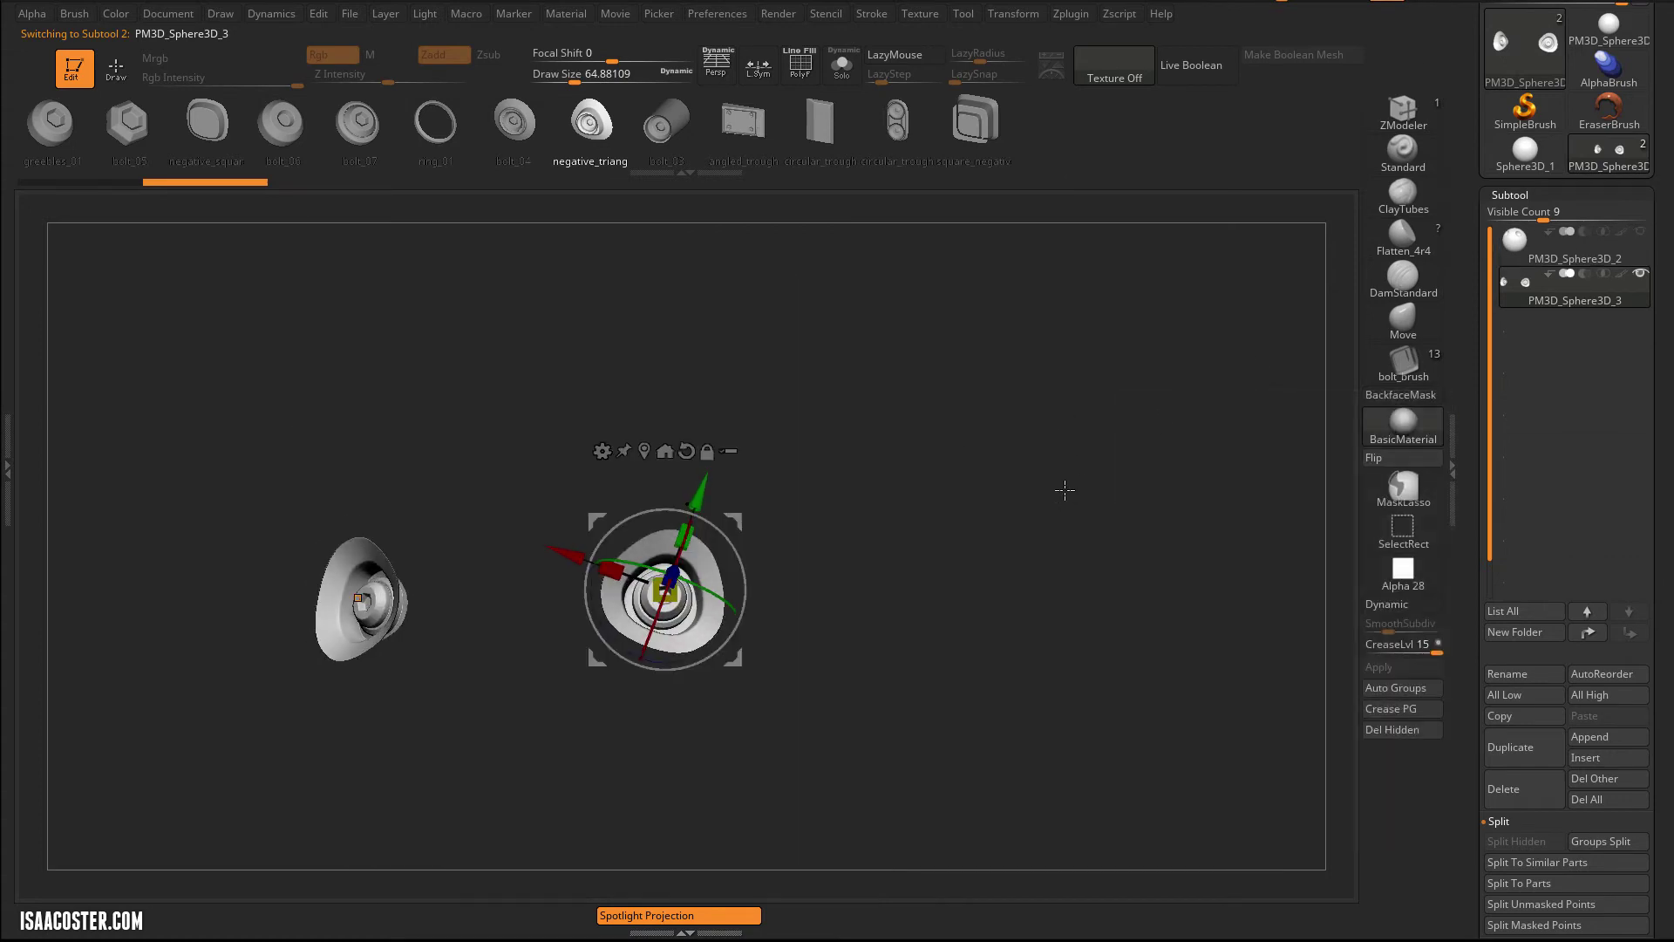
{"action": "left_click_drag", "start_coordinate": [1056, 484], "coordinate": [1125, 484]}
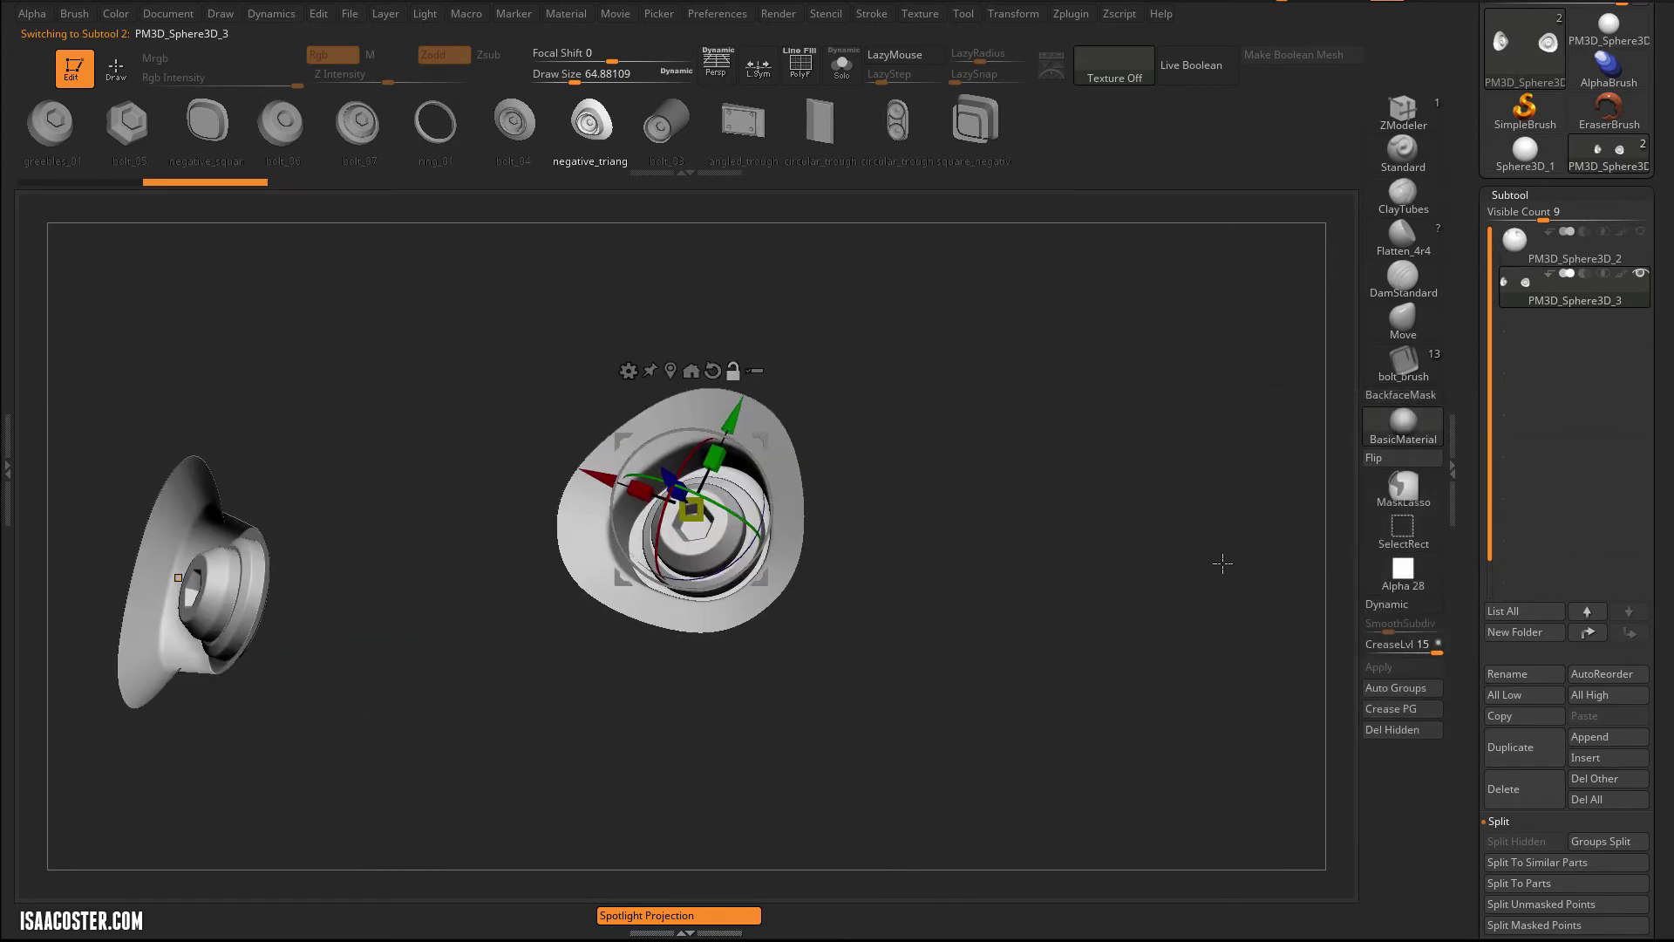
Give the separate parts of the bolt meshes their own polygroups with Auto Groups and display the polyframe.
{"action": "left_click", "coordinate": [1400, 690]}
{"action": "key", "text": "shift+f"}
{"action": "left_click_drag", "start_coordinate": [1102, 579], "coordinate": [1090, 590]}
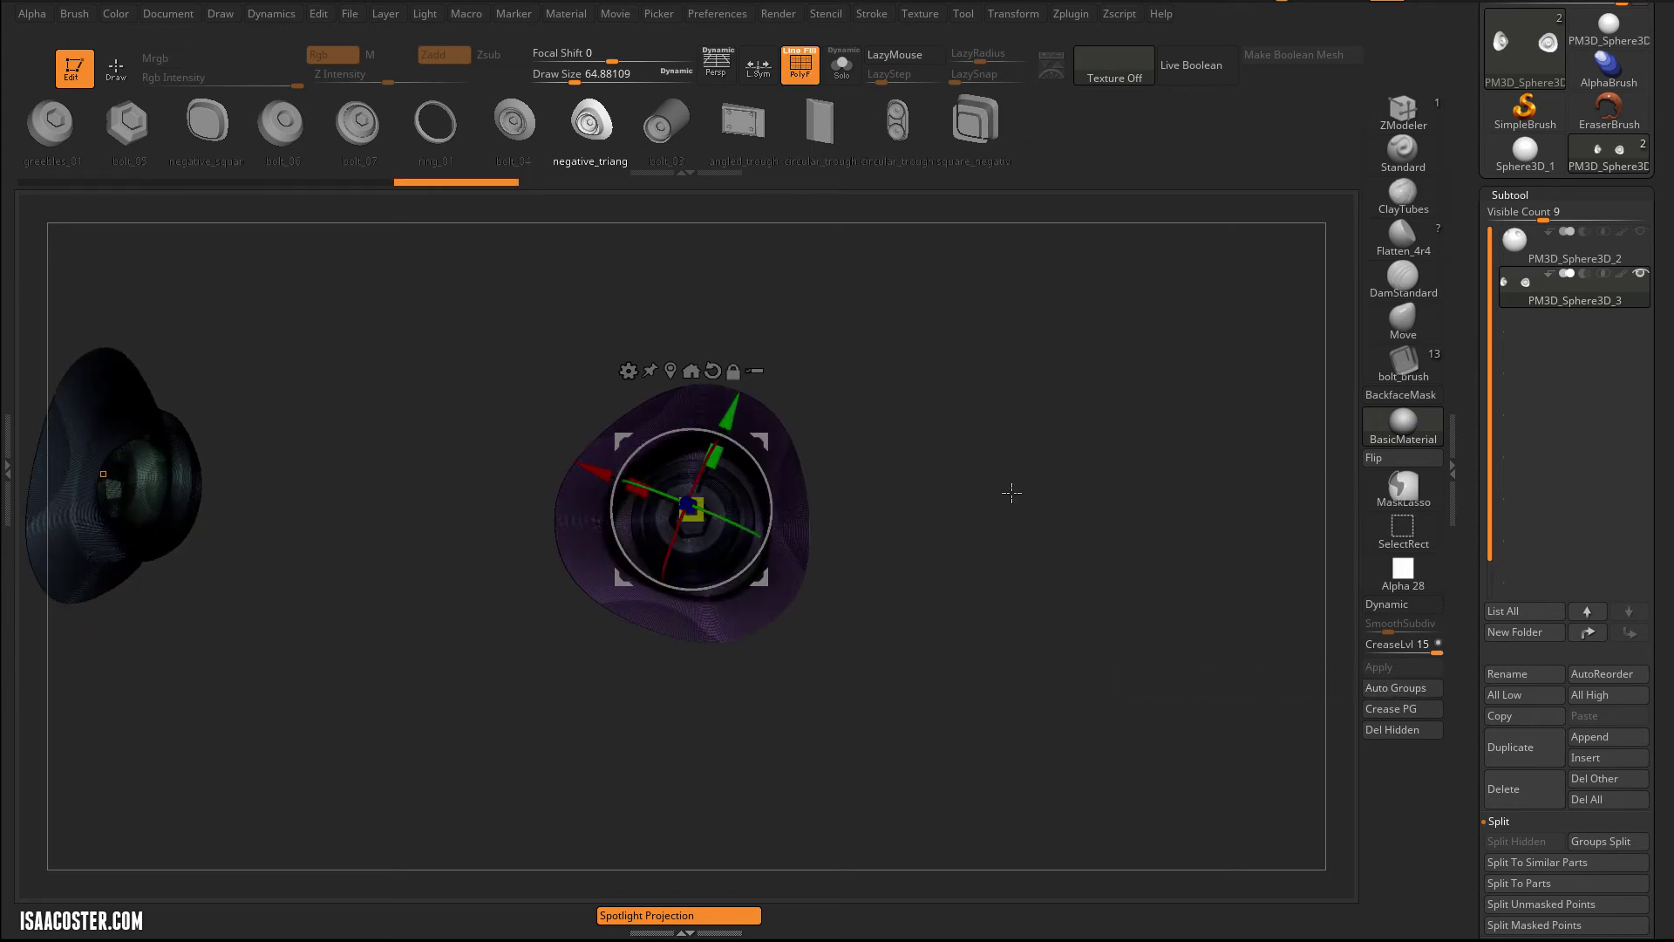
{"action": "key", "text": "q"}
{"action": "mouse_move", "coordinate": [1062, 531]}
{"action": "left_mouse_down"}
{"action": "mouse_move", "coordinate": [1050, 504]}
{"action": "mouse_move", "coordinate": [1079, 569]}
{"action": "mouse_move", "coordinate": [1051, 523]}
{"action": "left_mouse_up"}
Hide the flared triangular cutter polygroups on both sides so only the two bolts stay visible, and turn off the polyframe.
{"action": "left_click", "coordinate": [561, 434], "text": "ctrl+shift"}
{"action": "left_click", "coordinate": [493, 343], "text": "ctrl+shift"}
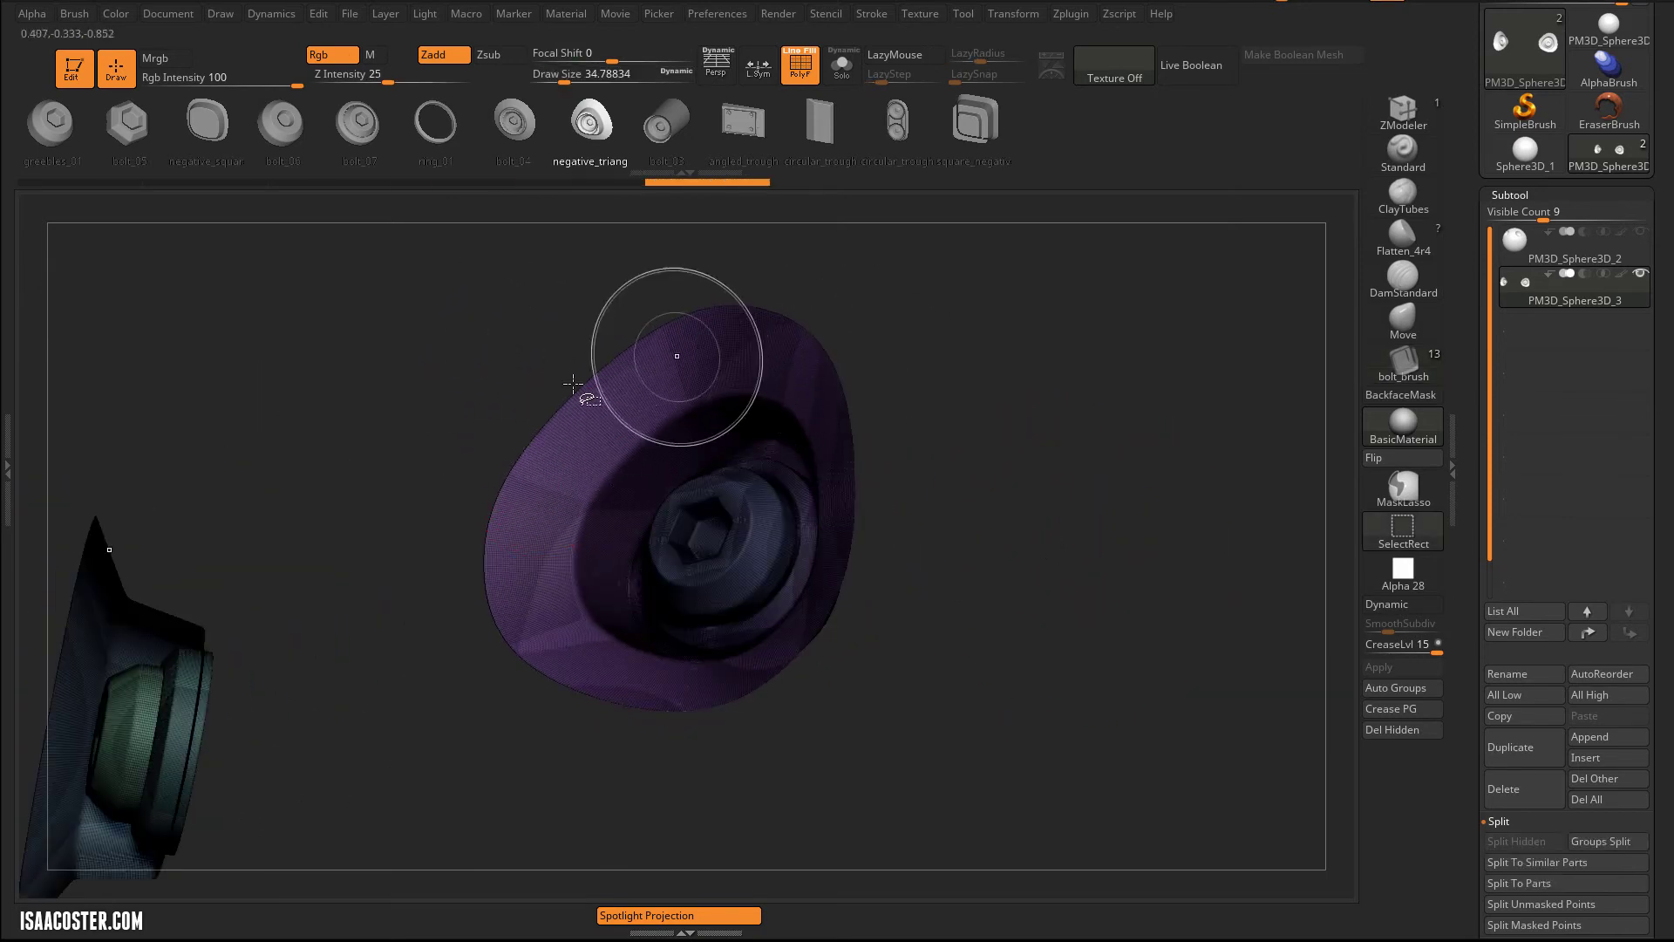
{"action": "left_click", "coordinate": [575, 403], "text": "ctrl+shift"}
{"action": "left_click_drag", "start_coordinate": [504, 336], "coordinate": [471, 343]}
{"action": "left_click_drag", "start_coordinate": [413, 282], "coordinate": [503, 396], "text": "ctrl+shift"}
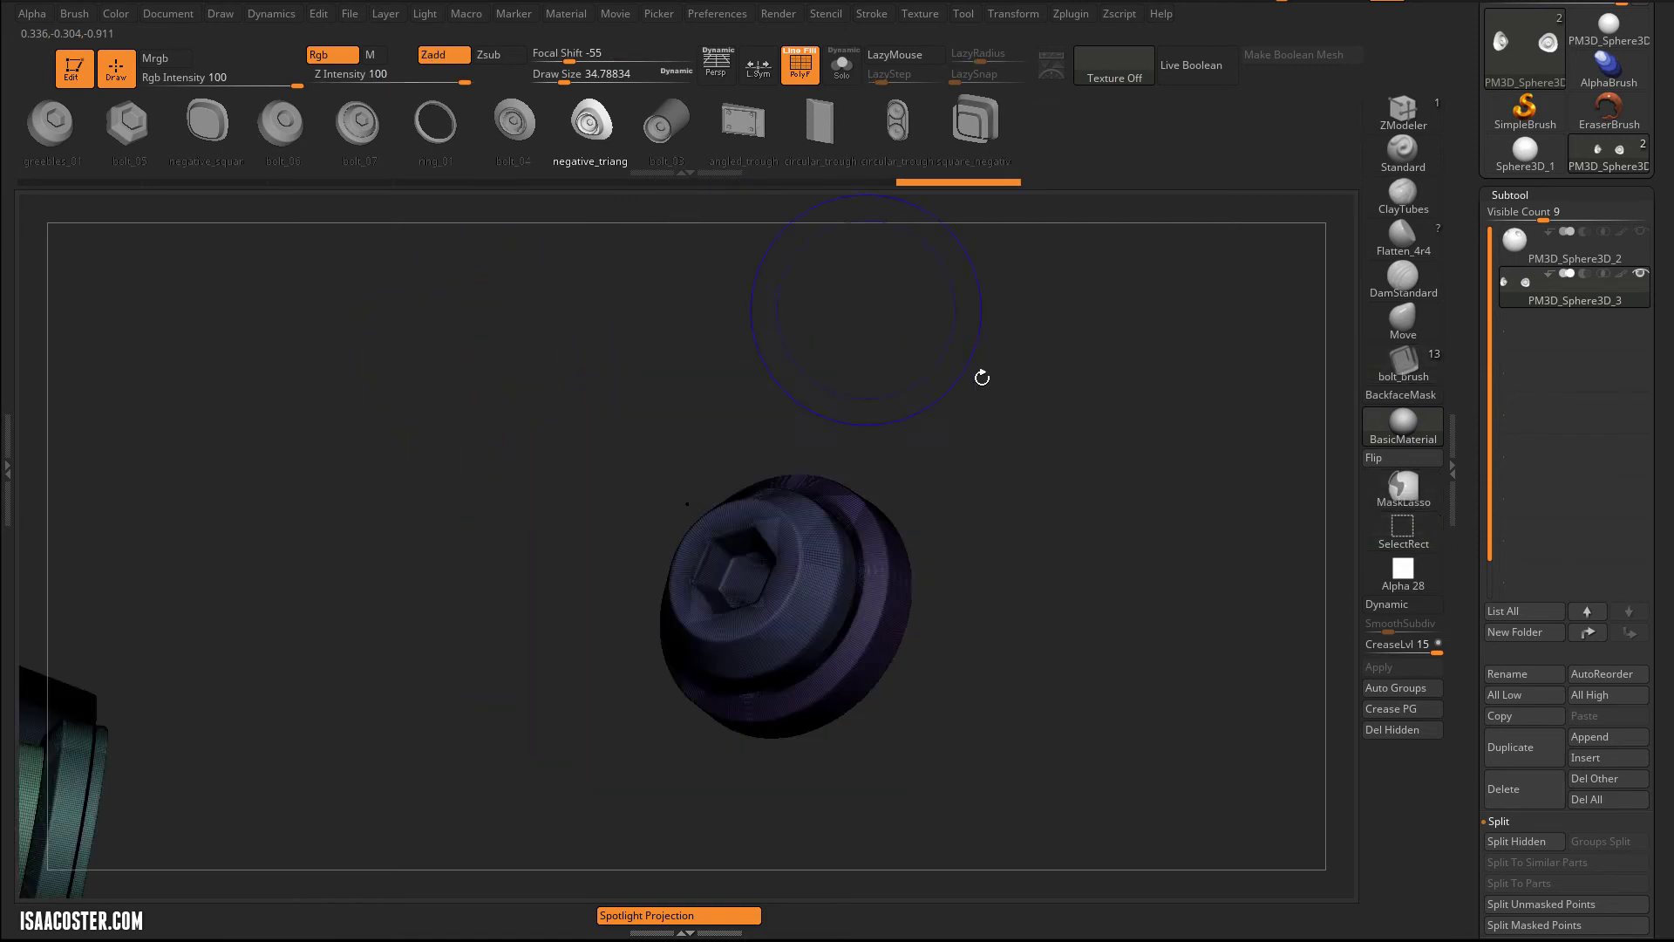
{"action": "left_click_drag", "start_coordinate": [995, 400], "coordinate": [734, 351], "text": "alt"}
{"action": "left_click_drag", "start_coordinate": [341, 407], "coordinate": [897, 372]}
{"action": "left_click", "coordinate": [327, 487], "text": "ctrl+shift"}
{"action": "left_click_drag", "start_coordinate": [767, 488], "coordinate": [677, 501]}
{"action": "key", "text": "shift+f"}
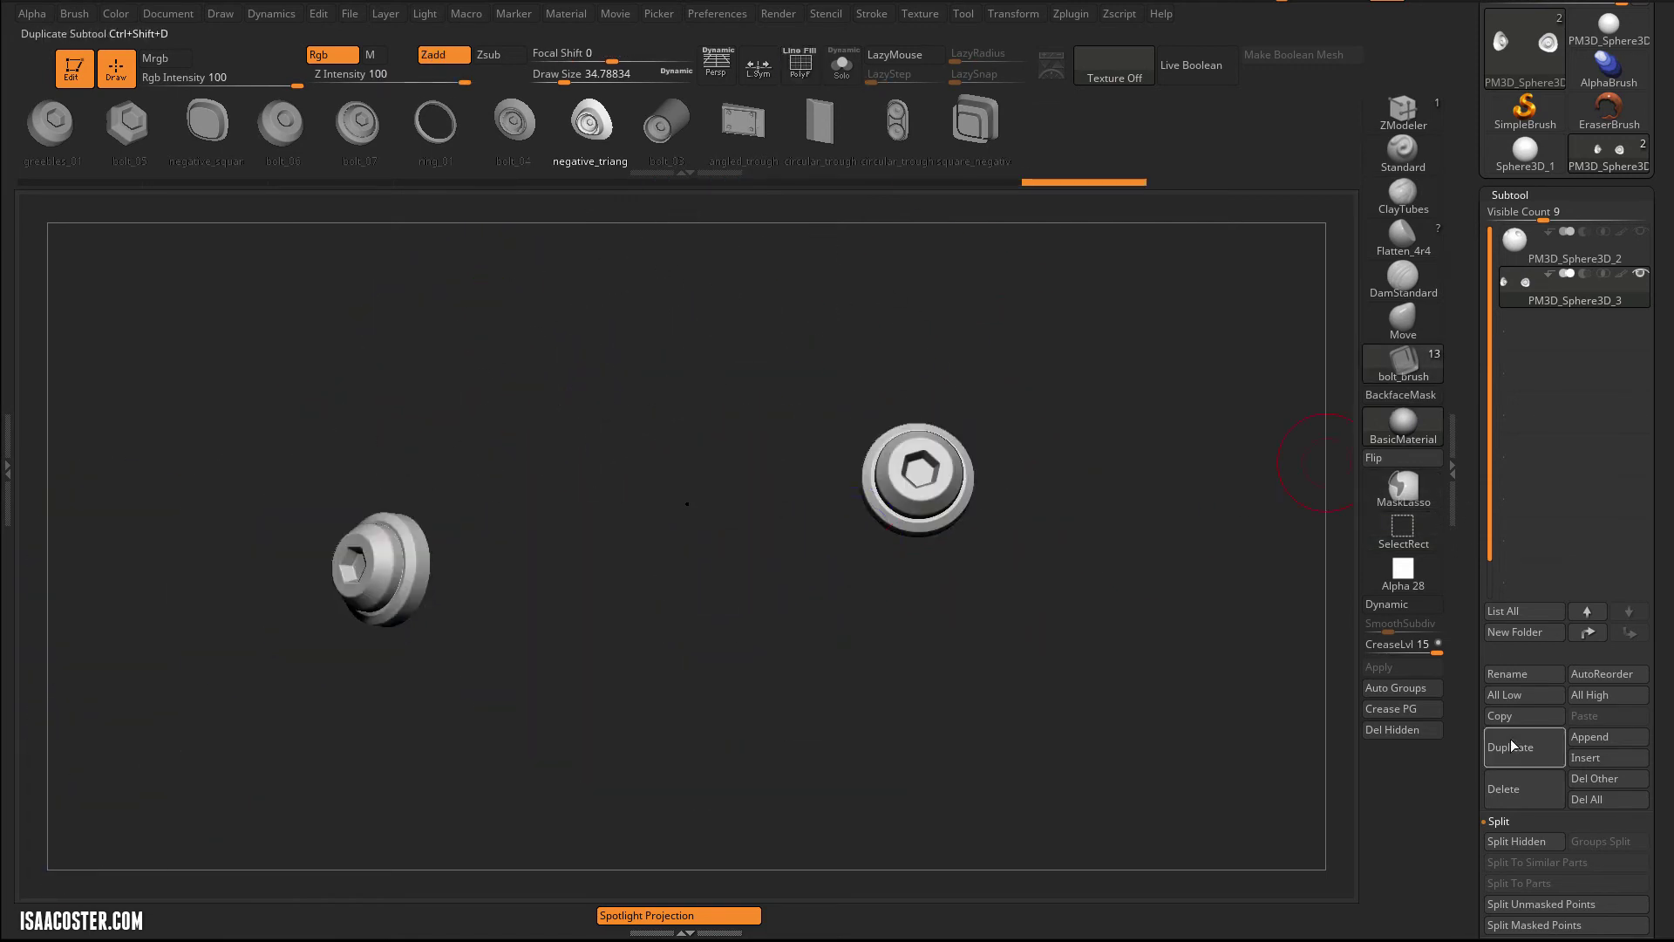
Separate the hidden cutter pieces from the bolts into their own subtool with Split Hidden.
{"action": "scroll", "coordinate": [1529, 596], "scroll_direction": "down", "scroll_amount": 3}
{"action": "left_click", "coordinate": [1517, 572]}
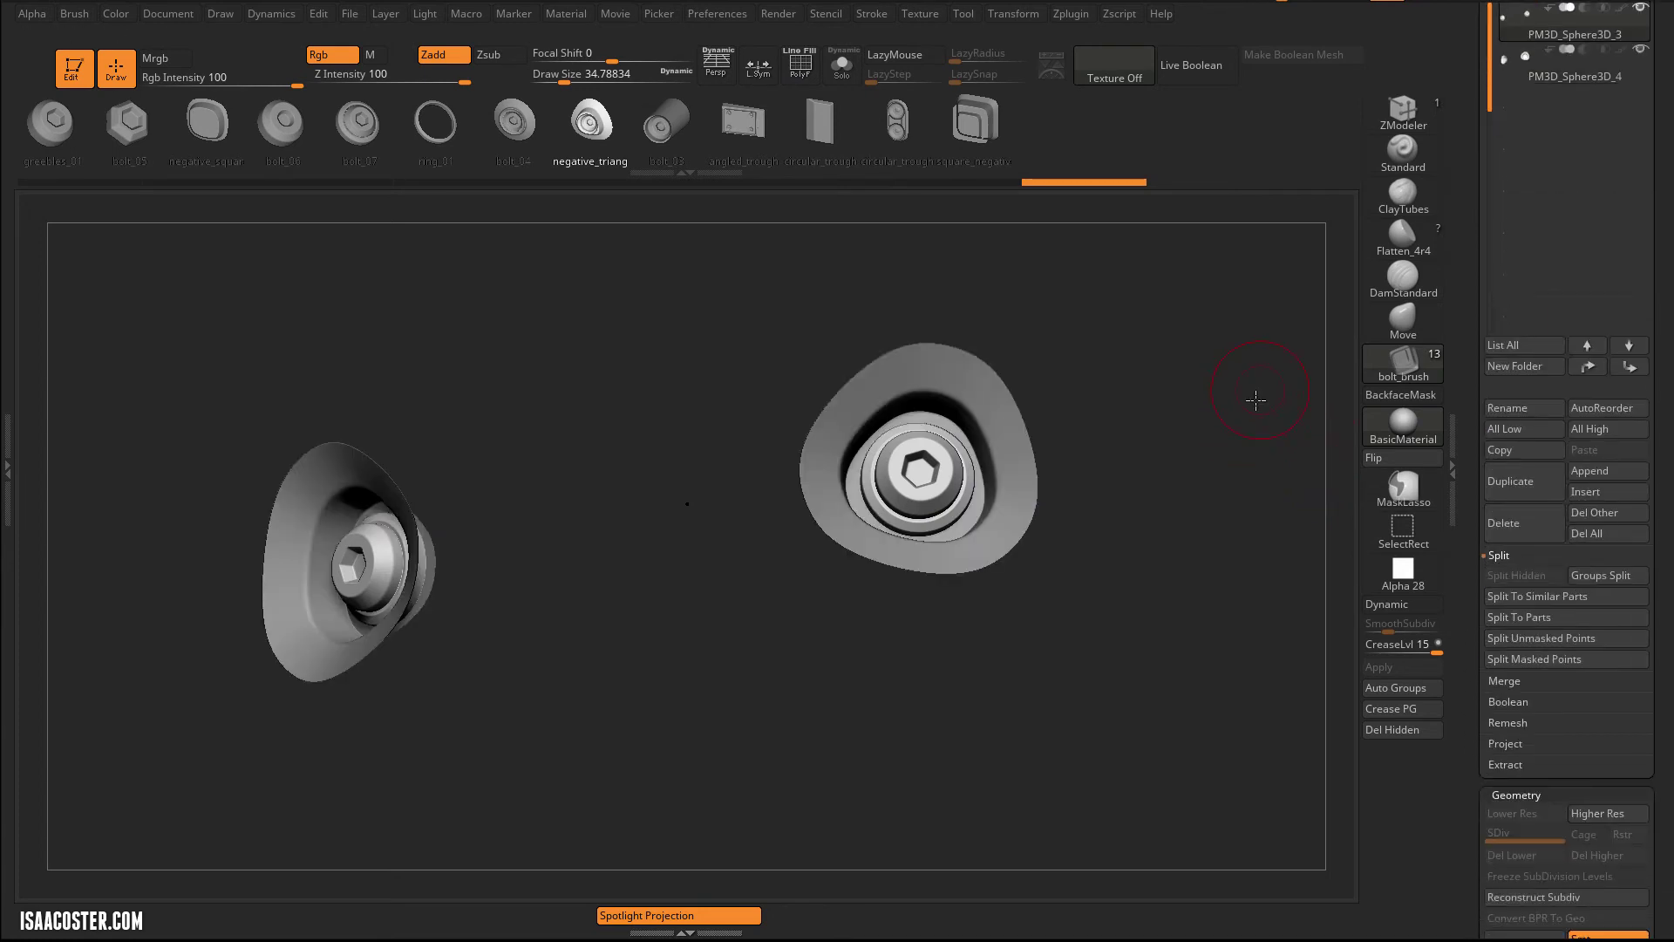
{"action": "scroll", "coordinate": [1520, 356], "scroll_direction": "up", "scroll_amount": 4}
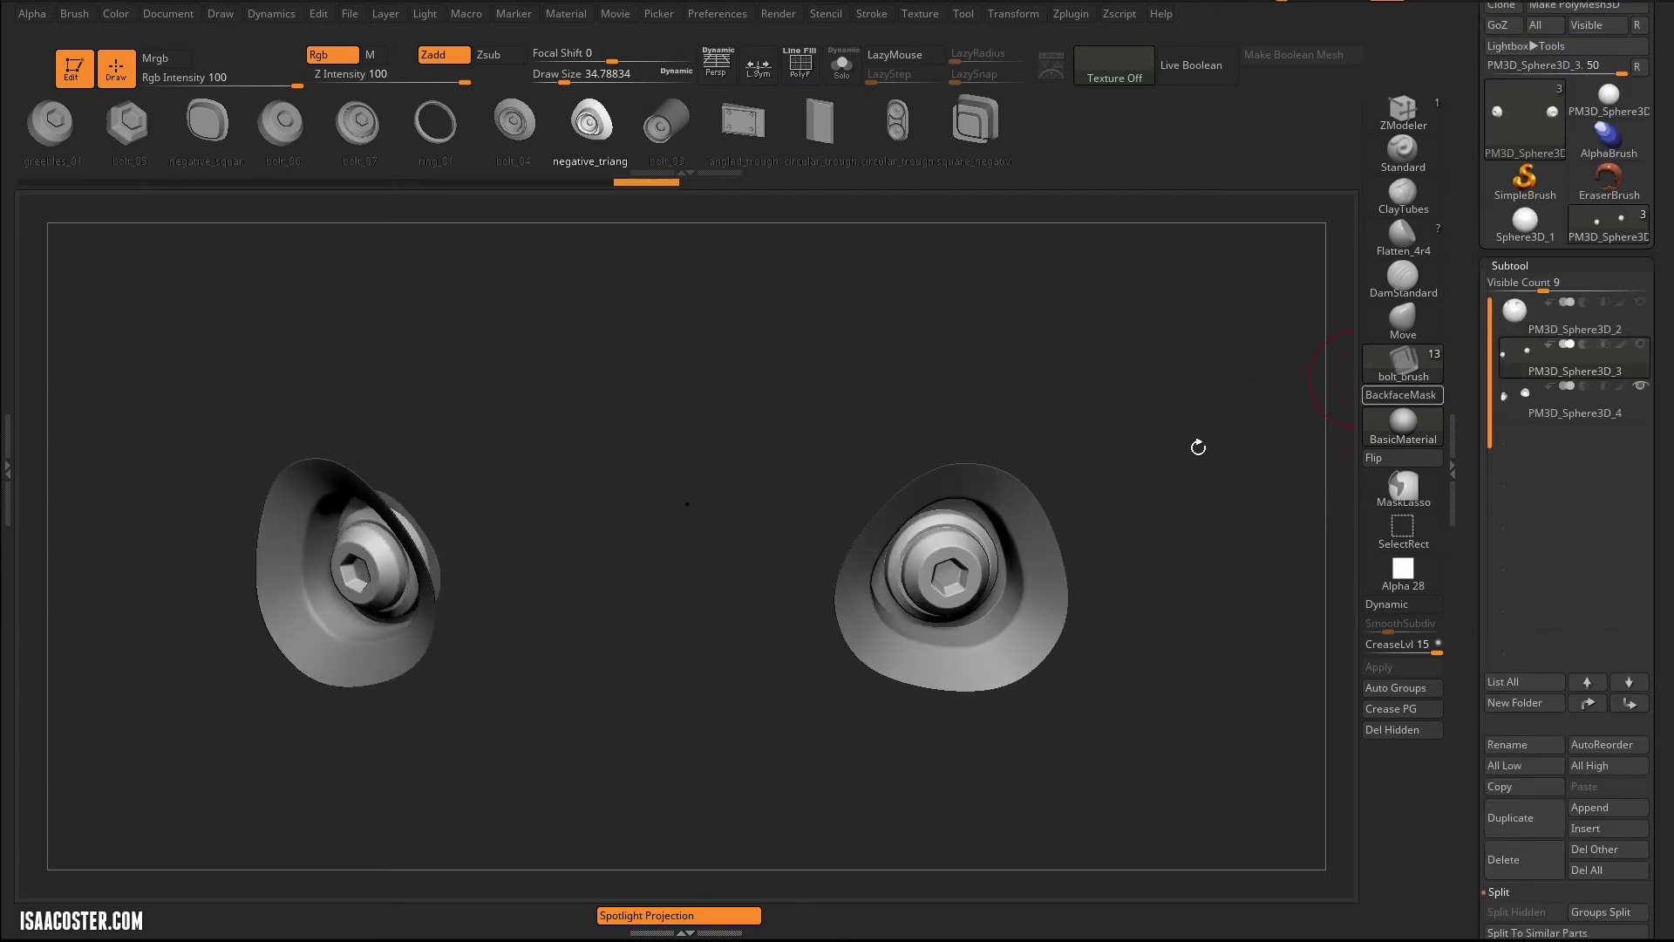
{"action": "left_click_drag", "start_coordinate": [1187, 428], "coordinate": [964, 406]}
Select the cutter subtool and move it up in the subtool order, directly below the sphere.
{"action": "left_click", "coordinate": [1528, 395]}
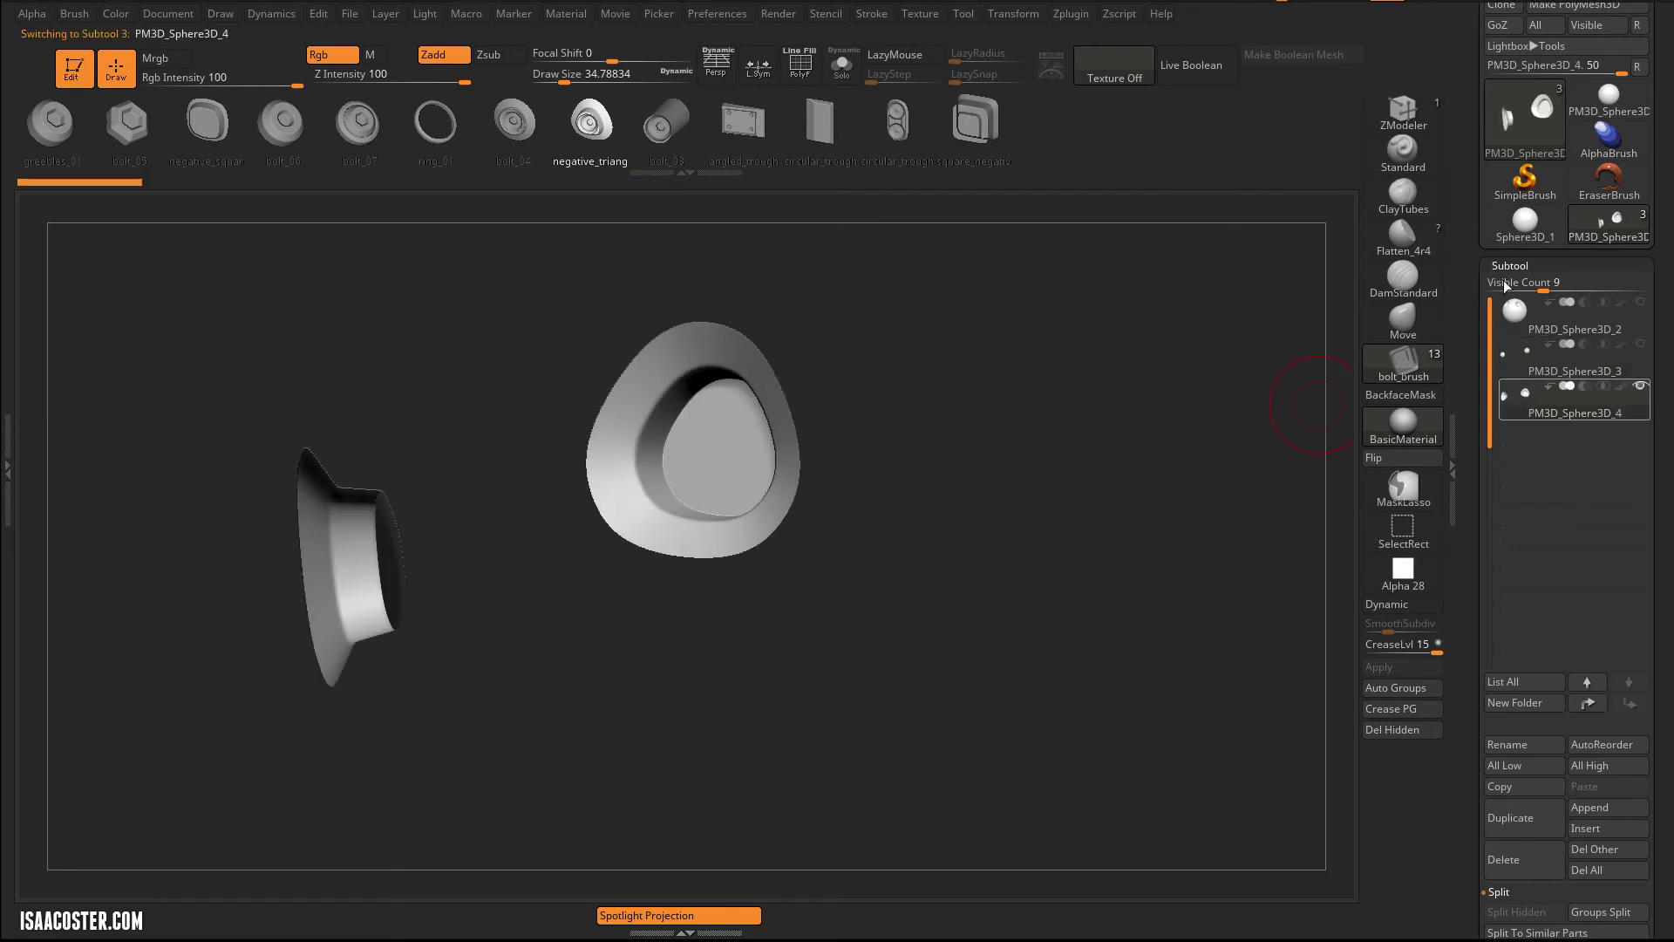
{"action": "left_click", "coordinate": [1586, 682]}
{"action": "left_click_drag", "start_coordinate": [1187, 398], "coordinate": [1192, 378]}
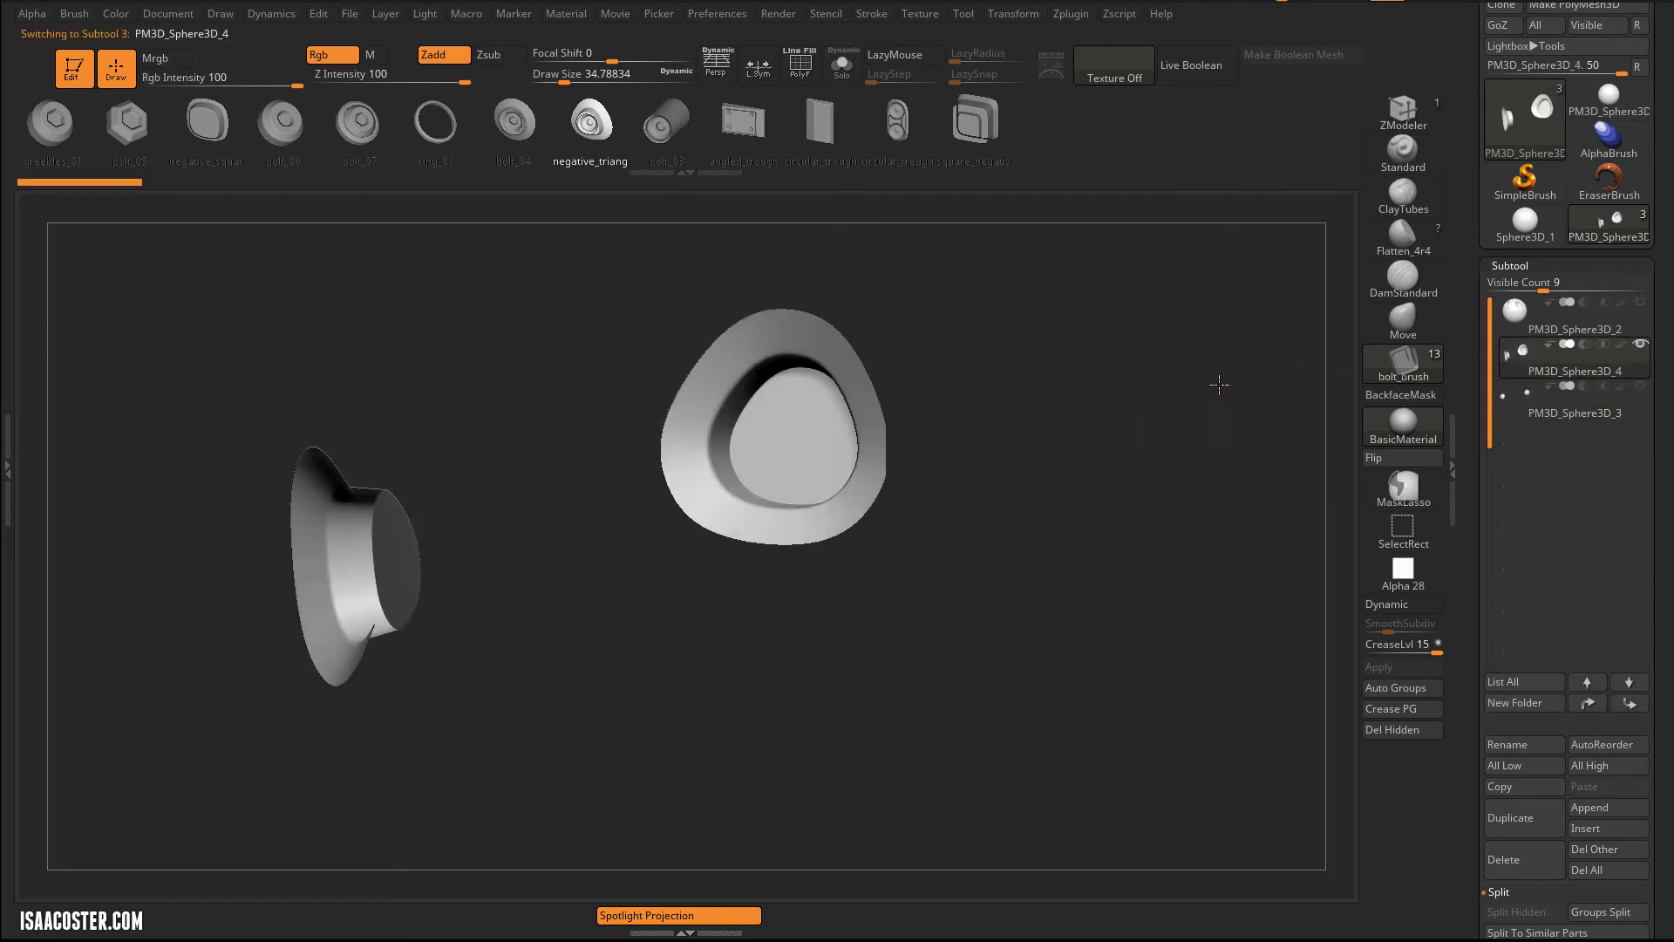
Make the sphere subtool visible again and set the cutter subtool below it to subtraction.
{"action": "left_click_drag", "start_coordinate": [1658, 297], "coordinate": [1658, 300]}
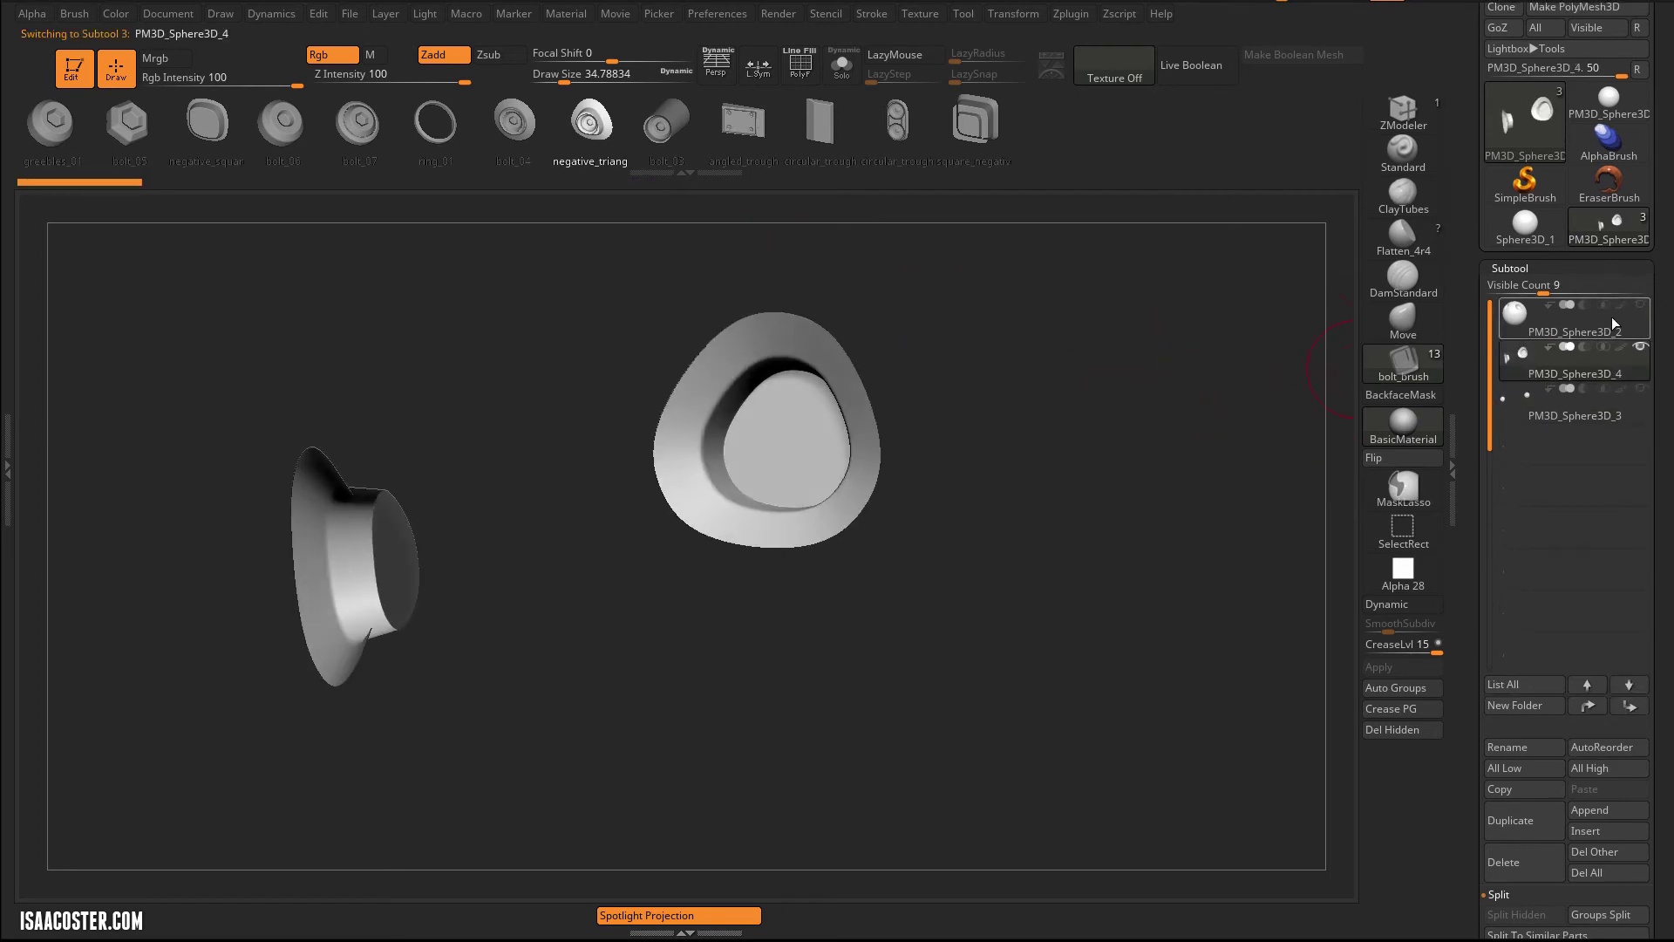
{"action": "left_click", "coordinate": [1642, 305]}
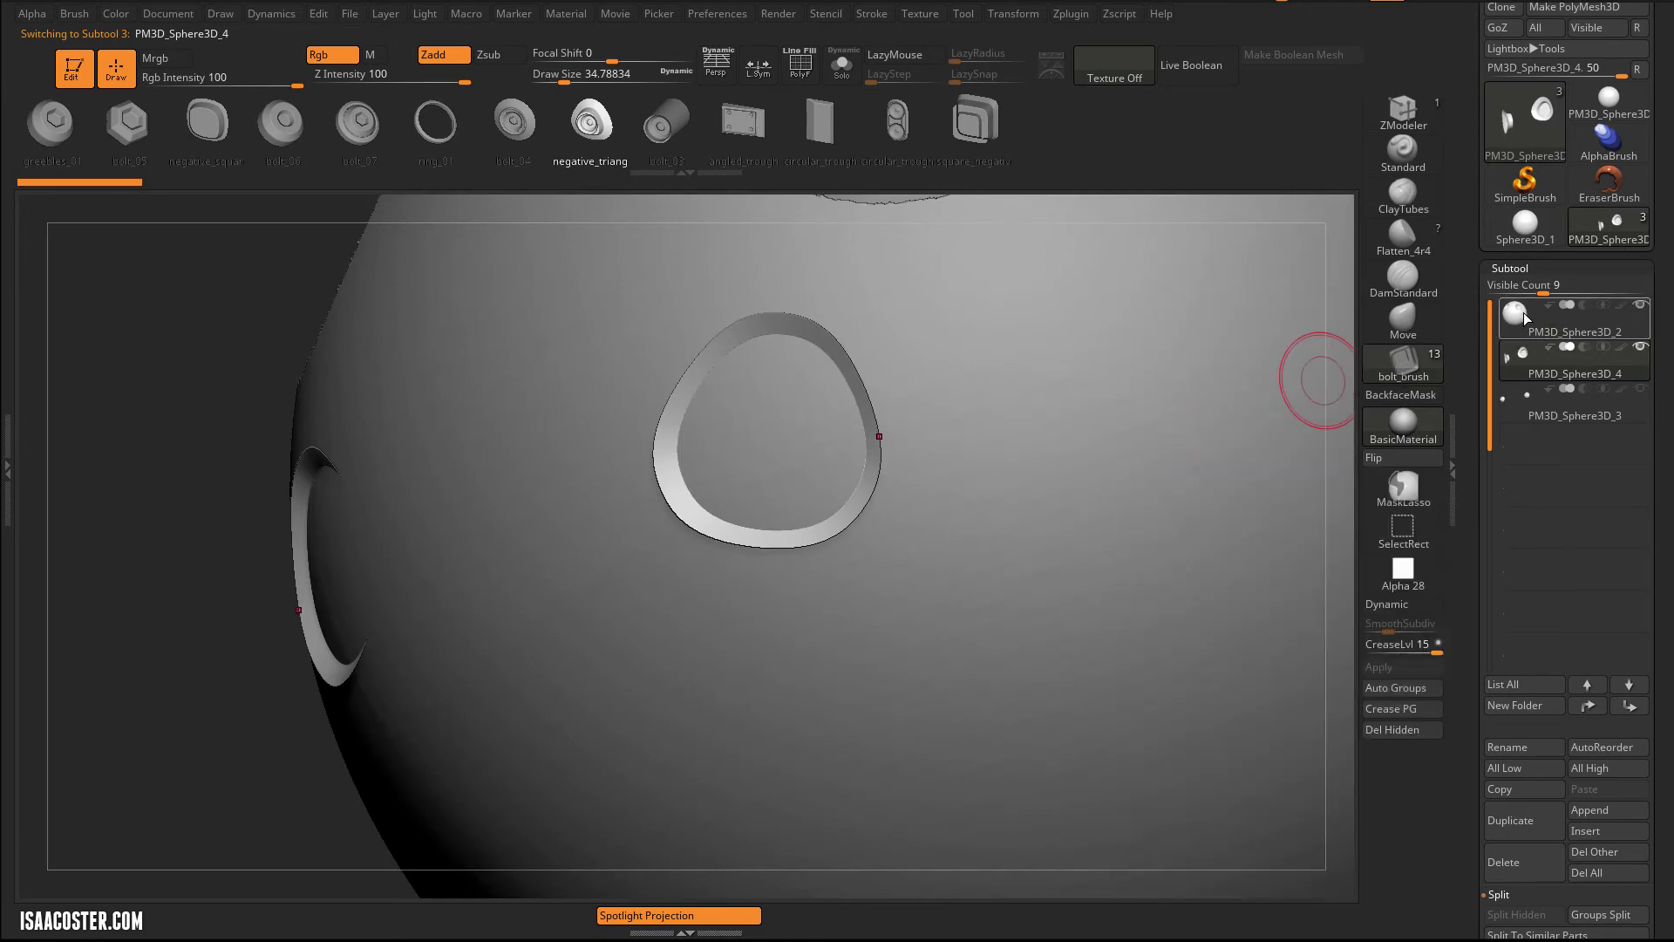
{"action": "left_click_drag", "start_coordinate": [1469, 357], "coordinate": [1470, 199]}
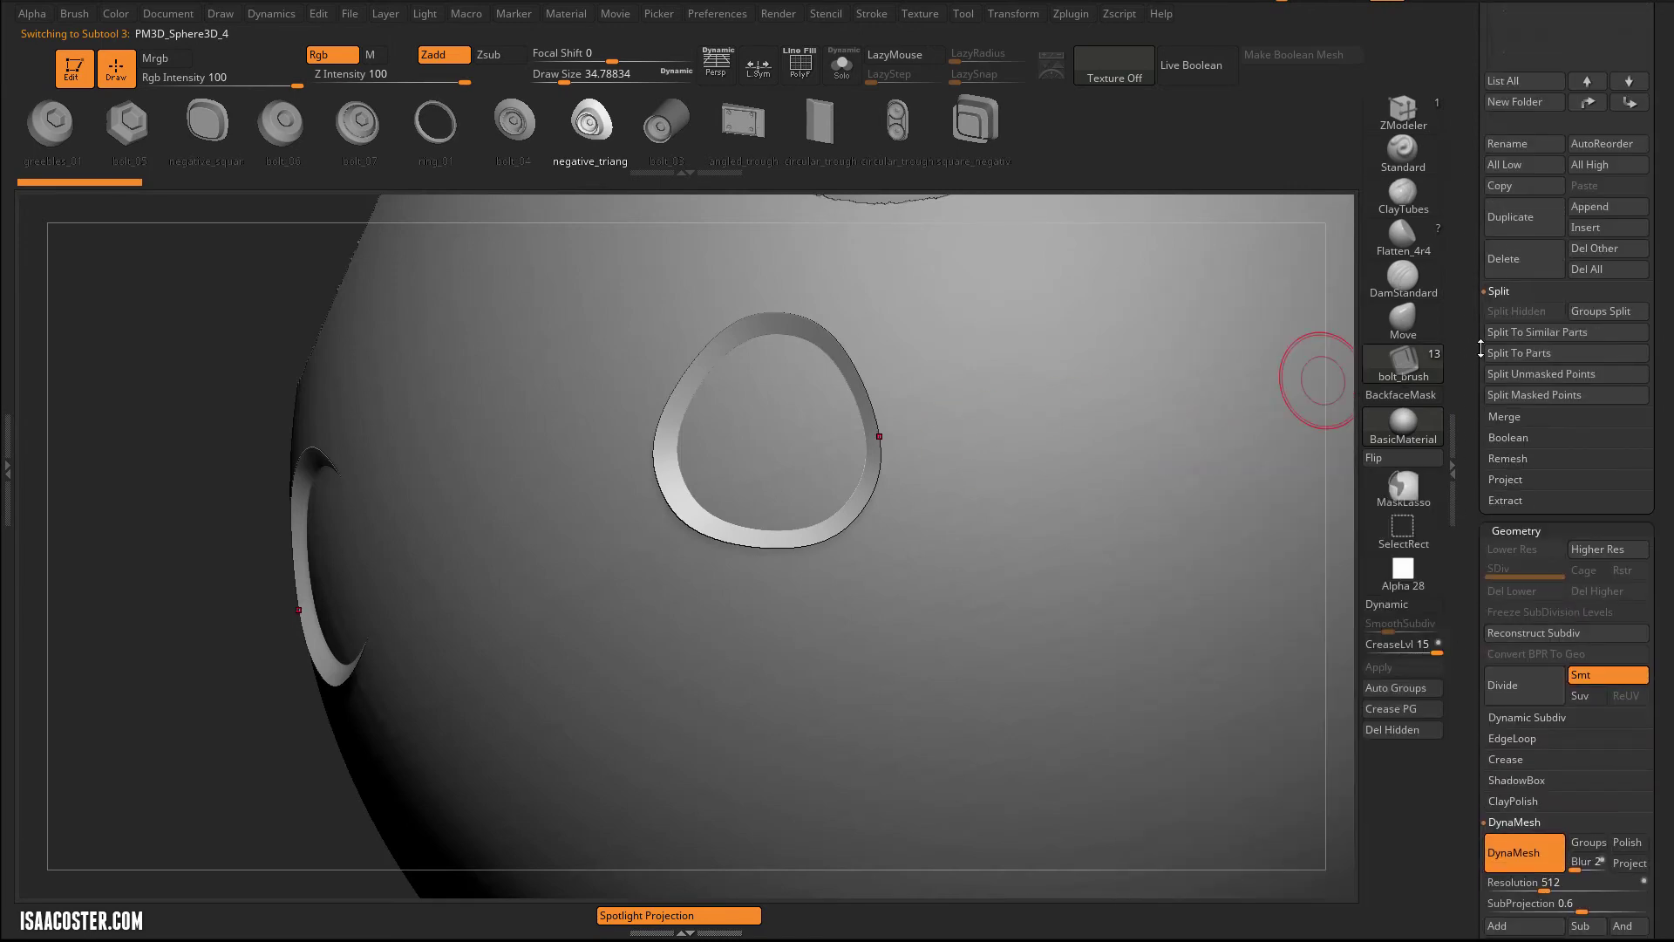
{"action": "scroll", "coordinate": [1481, 342], "scroll_direction": "up", "scroll_amount": 6}
{"action": "left_click", "coordinate": [1575, 357]}
Select the sphere subtool and merge it down with the cutter subtool, accepting the non-undoable operation.
{"action": "left_click", "coordinate": [1575, 316]}
{"action": "scroll", "coordinate": [1456, 731], "scroll_direction": "down", "scroll_amount": 3}
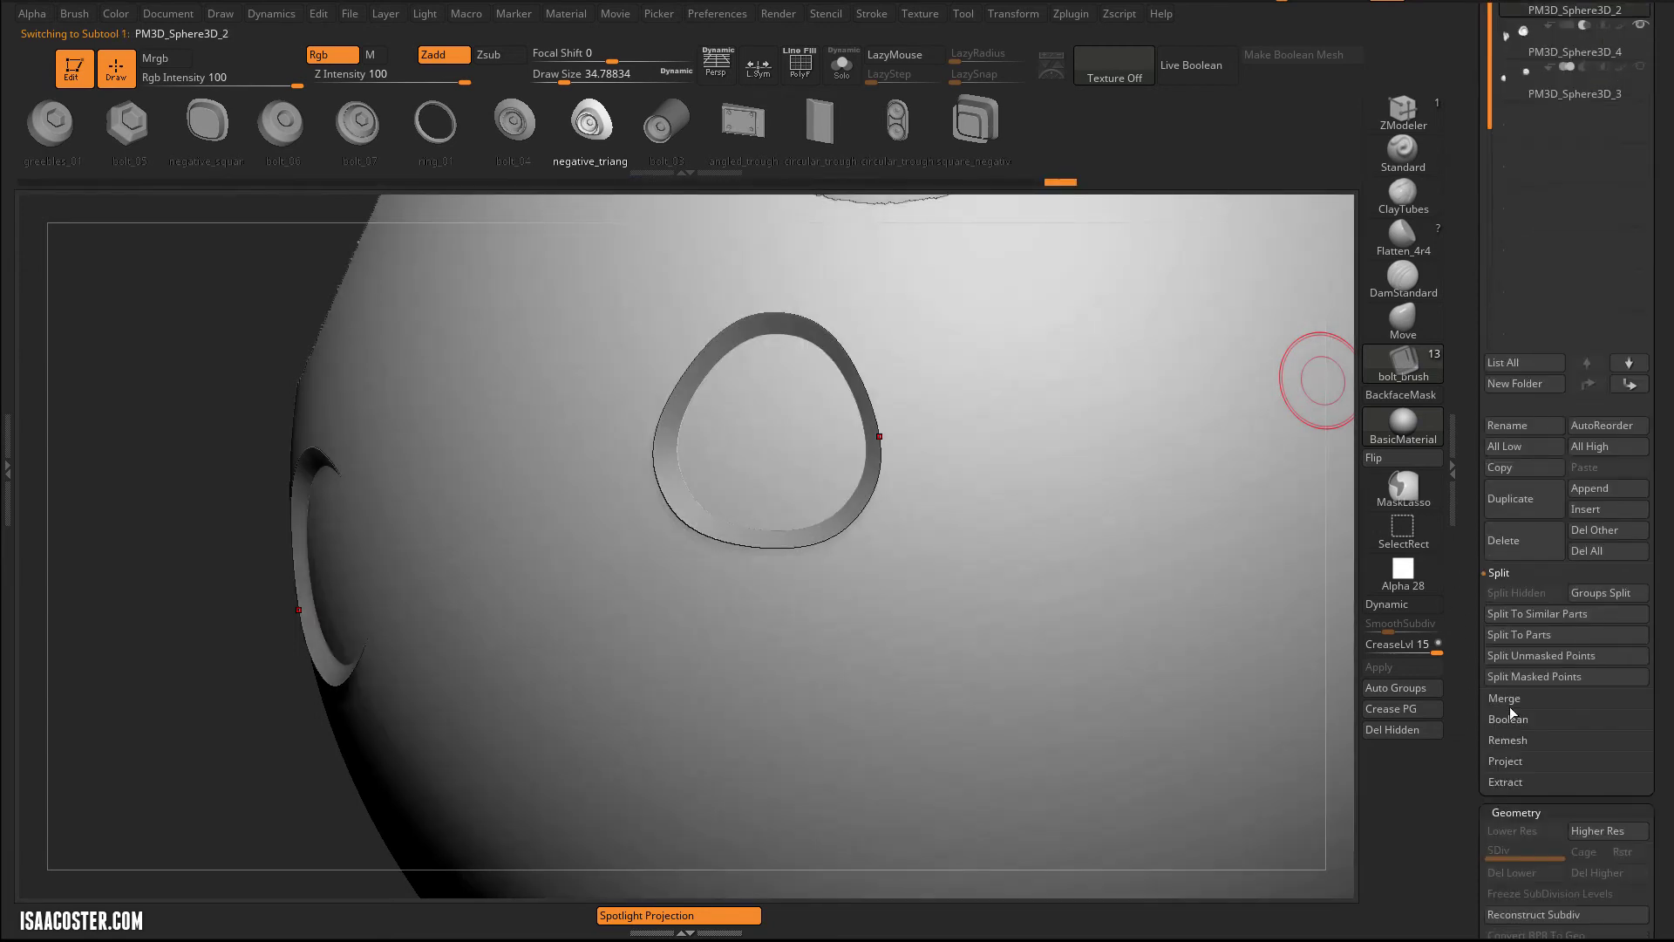
{"action": "left_click", "coordinate": [1518, 694]}
{"action": "left_click", "coordinate": [1515, 614]}
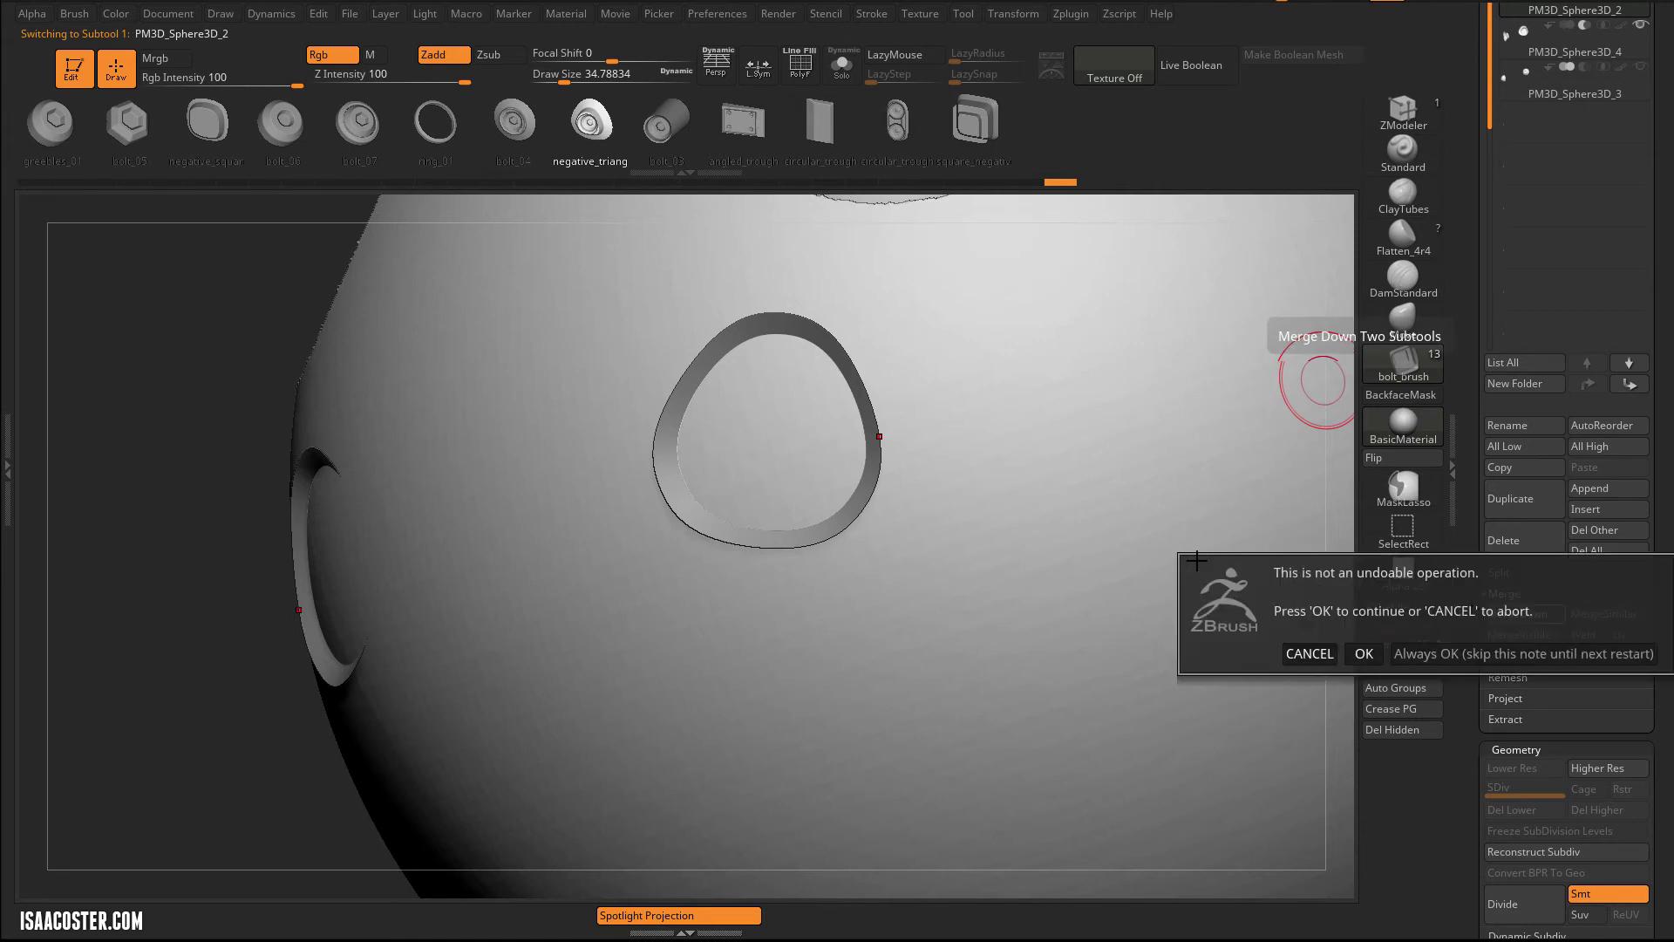
{"action": "left_click", "coordinate": [1363, 655]}
Update the DynaMesh to carve the triangular recesses into the sphere, and inspect their edges up close.
{"action": "left_click_drag", "start_coordinate": [141, 655], "coordinate": [263, 494], "text": "alt"}
{"action": "mouse_move", "coordinate": [1164, 323]}
{"action": "left_mouse_down"}
{"action": "mouse_move", "coordinate": [1188, 333]}
{"action": "mouse_move", "coordinate": [1174, 566]}
{"action": "mouse_move", "coordinate": [1128, 505]}
{"action": "mouse_move", "coordinate": [1170, 520]}
{"action": "mouse_move", "coordinate": [1159, 441]}
{"action": "mouse_move", "coordinate": [1187, 338]}
{"action": "mouse_move", "coordinate": [772, 261]}
{"action": "left_mouse_up"}
{"action": "left_click", "coordinate": [584, 107]}
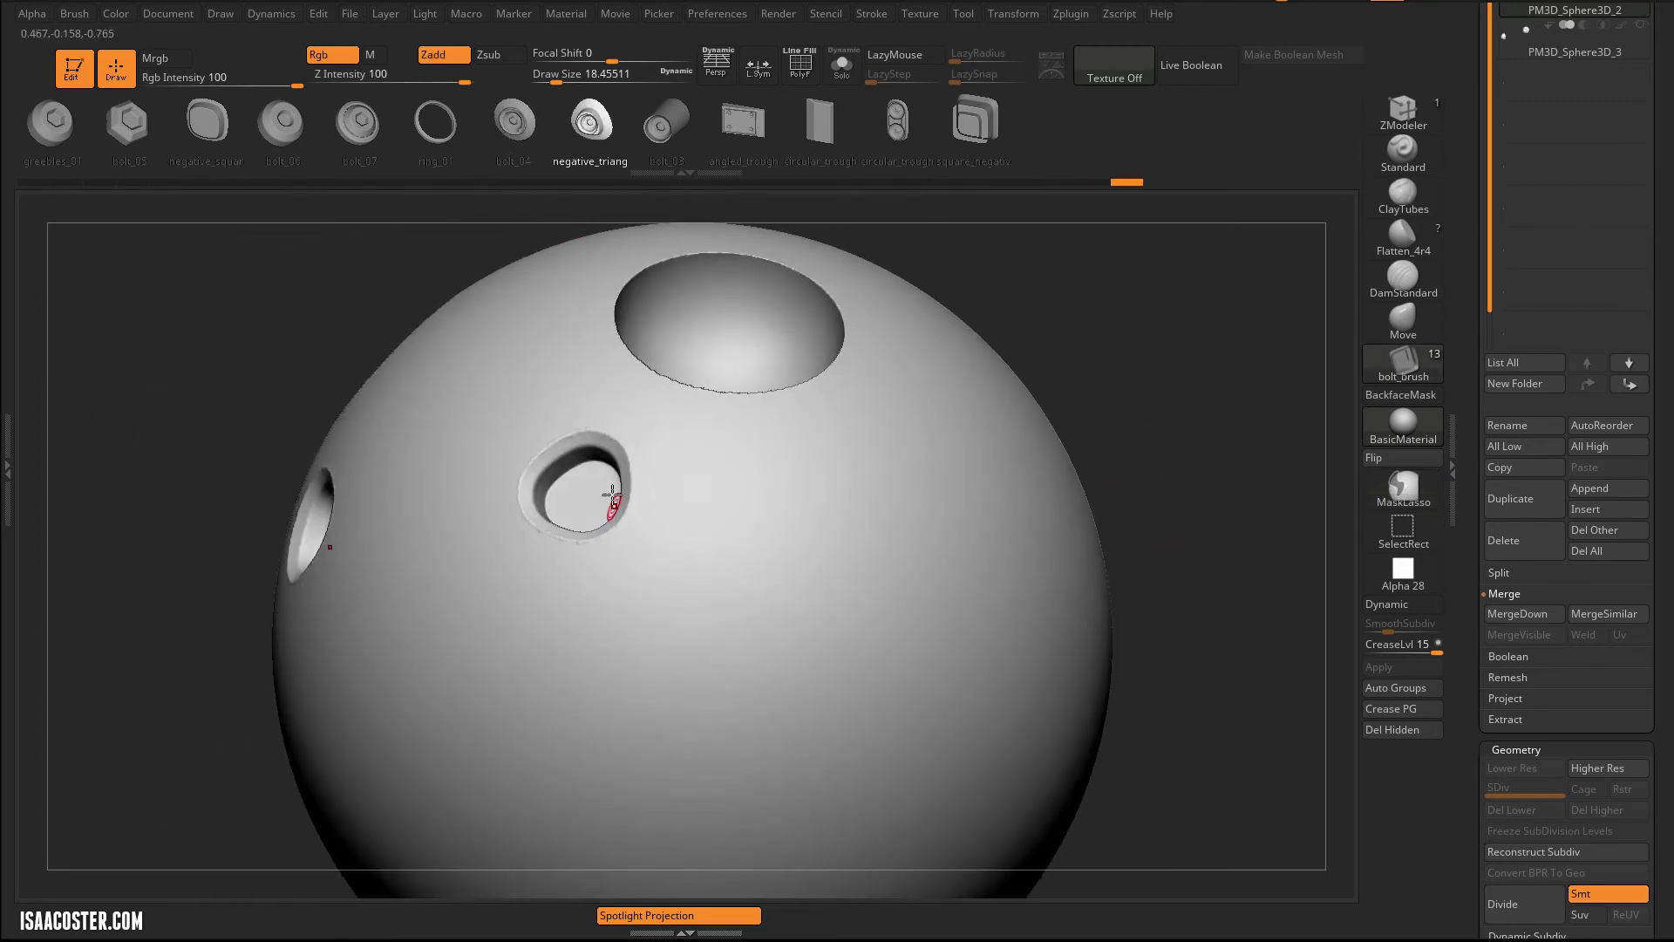
{"action": "mouse_move", "coordinate": [325, 364]}
{"action": "left_mouse_down"}
{"action": "mouse_move", "coordinate": [296, 351]}
{"action": "mouse_move", "coordinate": [247, 408]}
{"action": "mouse_move", "coordinate": [331, 436]}
{"action": "left_mouse_up"}
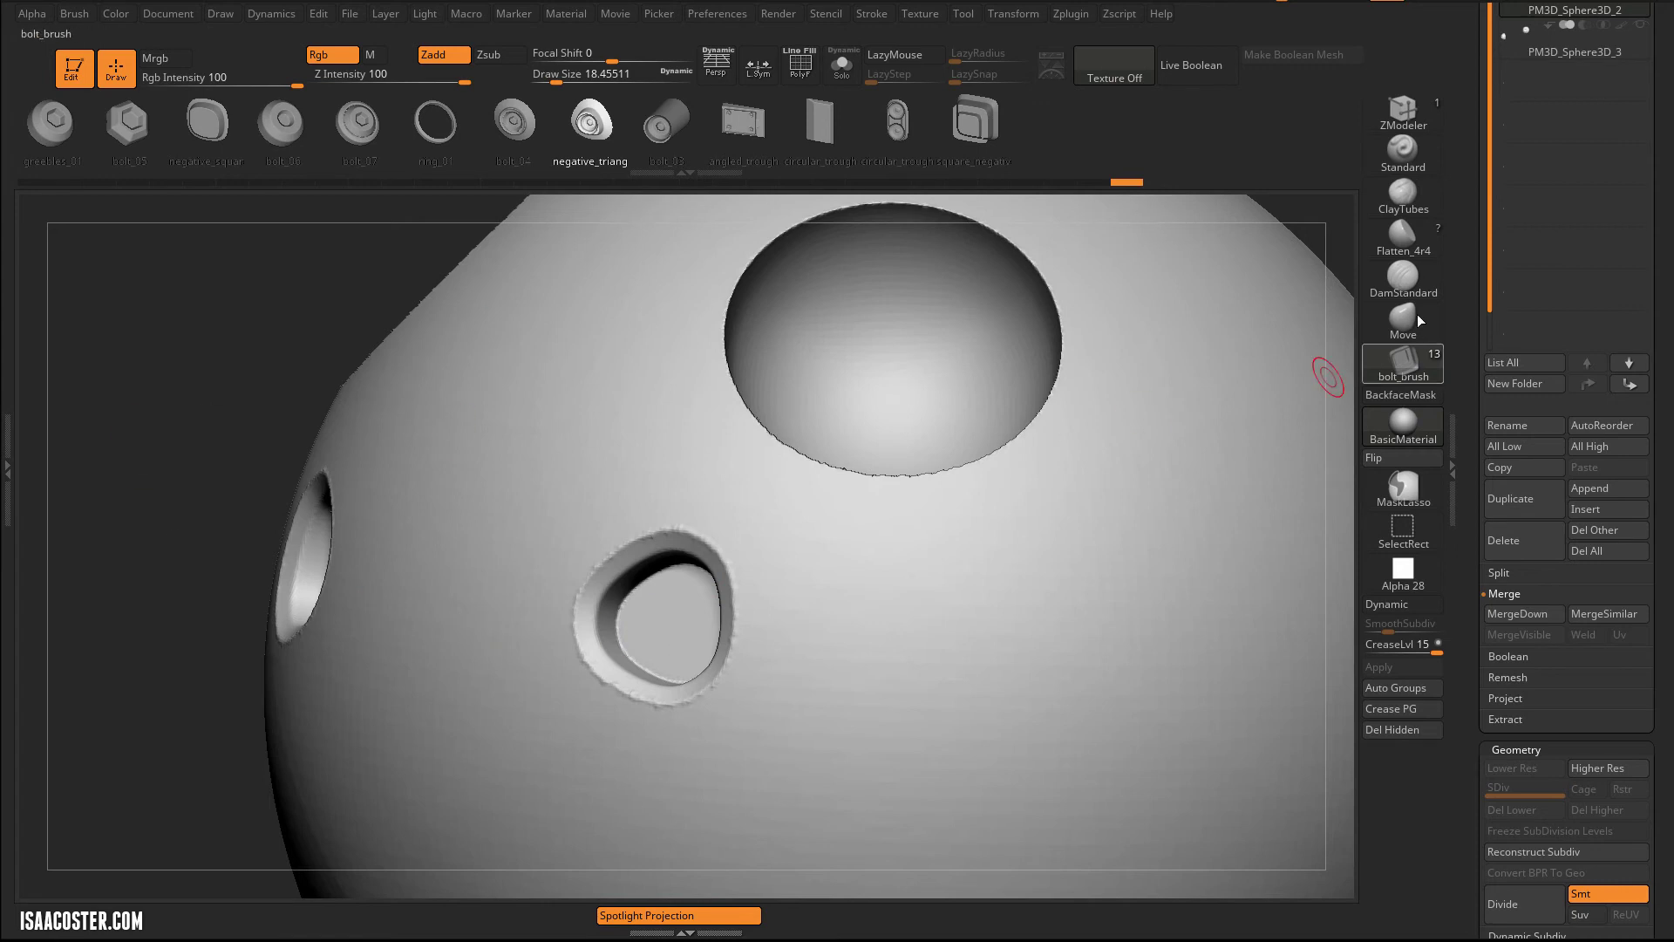
{"action": "left_click_drag", "start_coordinate": [228, 288], "coordinate": [123, 294], "text": "alt"}
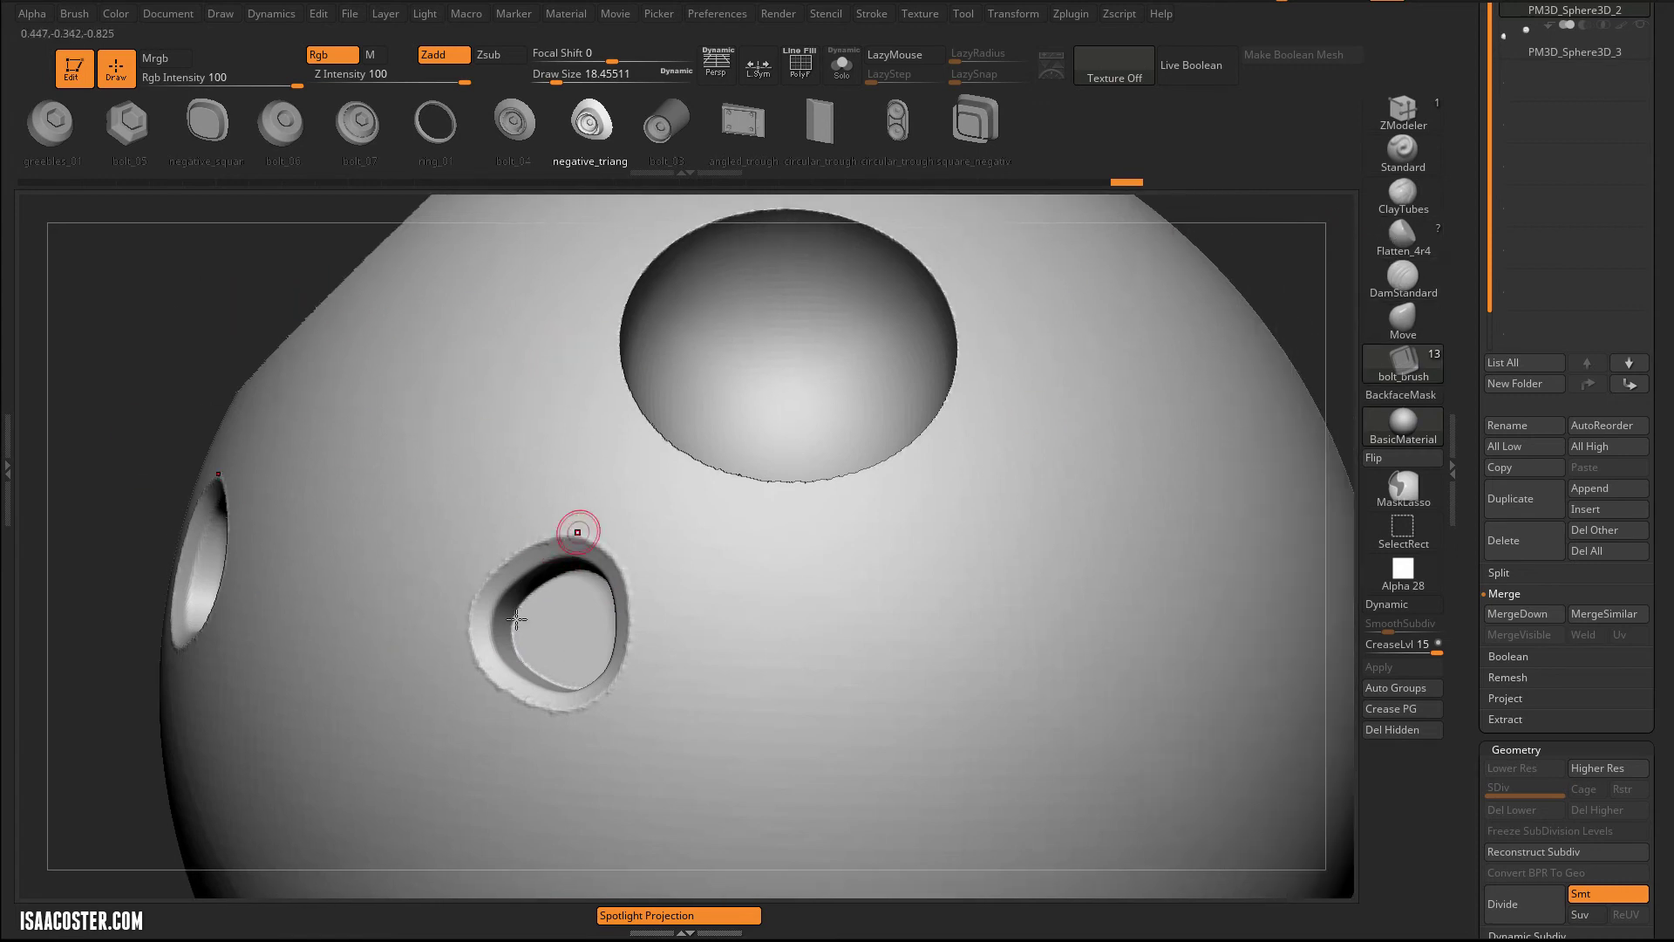
Try ClayPolish on the carved sphere to smooth the recess edges, and undo it.
{"action": "left_click_drag", "start_coordinate": [1468, 279], "coordinate": [1504, 501]}
{"action": "left_click", "coordinate": [1533, 495]}
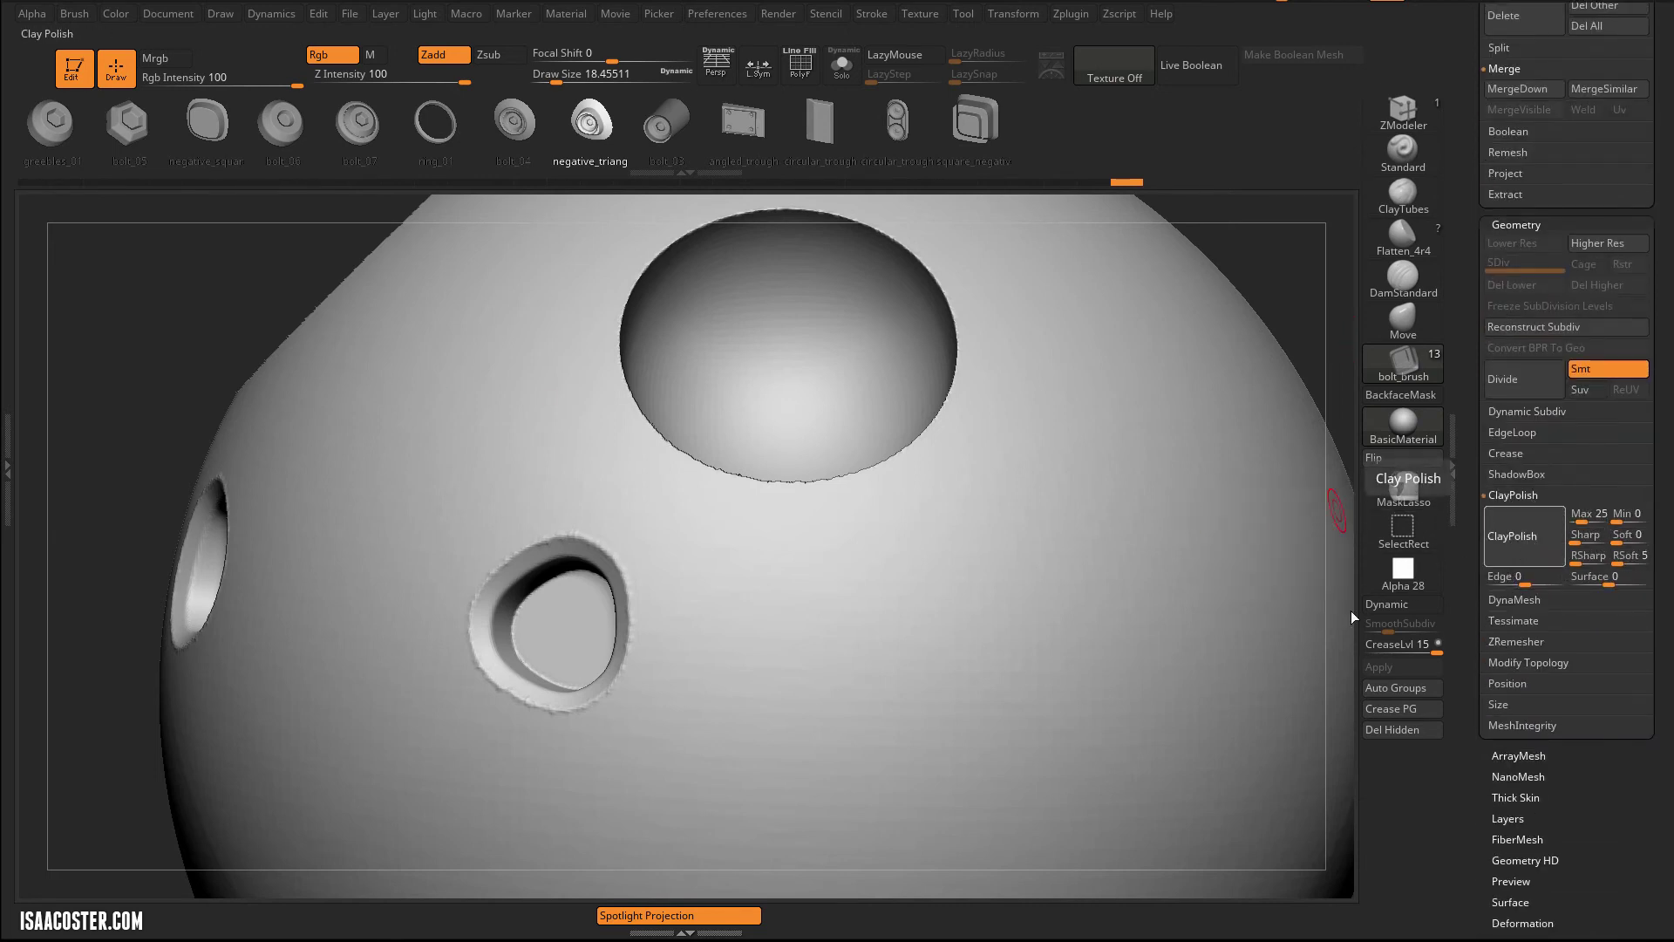
{"action": "mouse_move", "coordinate": [235, 343]}
{"action": "left_mouse_down"}
{"action": "mouse_move", "coordinate": [248, 273]}
{"action": "mouse_move", "coordinate": [213, 280]}
{"action": "mouse_move", "coordinate": [250, 292]}
{"action": "mouse_move", "coordinate": [201, 310]}
{"action": "left_mouse_up"}
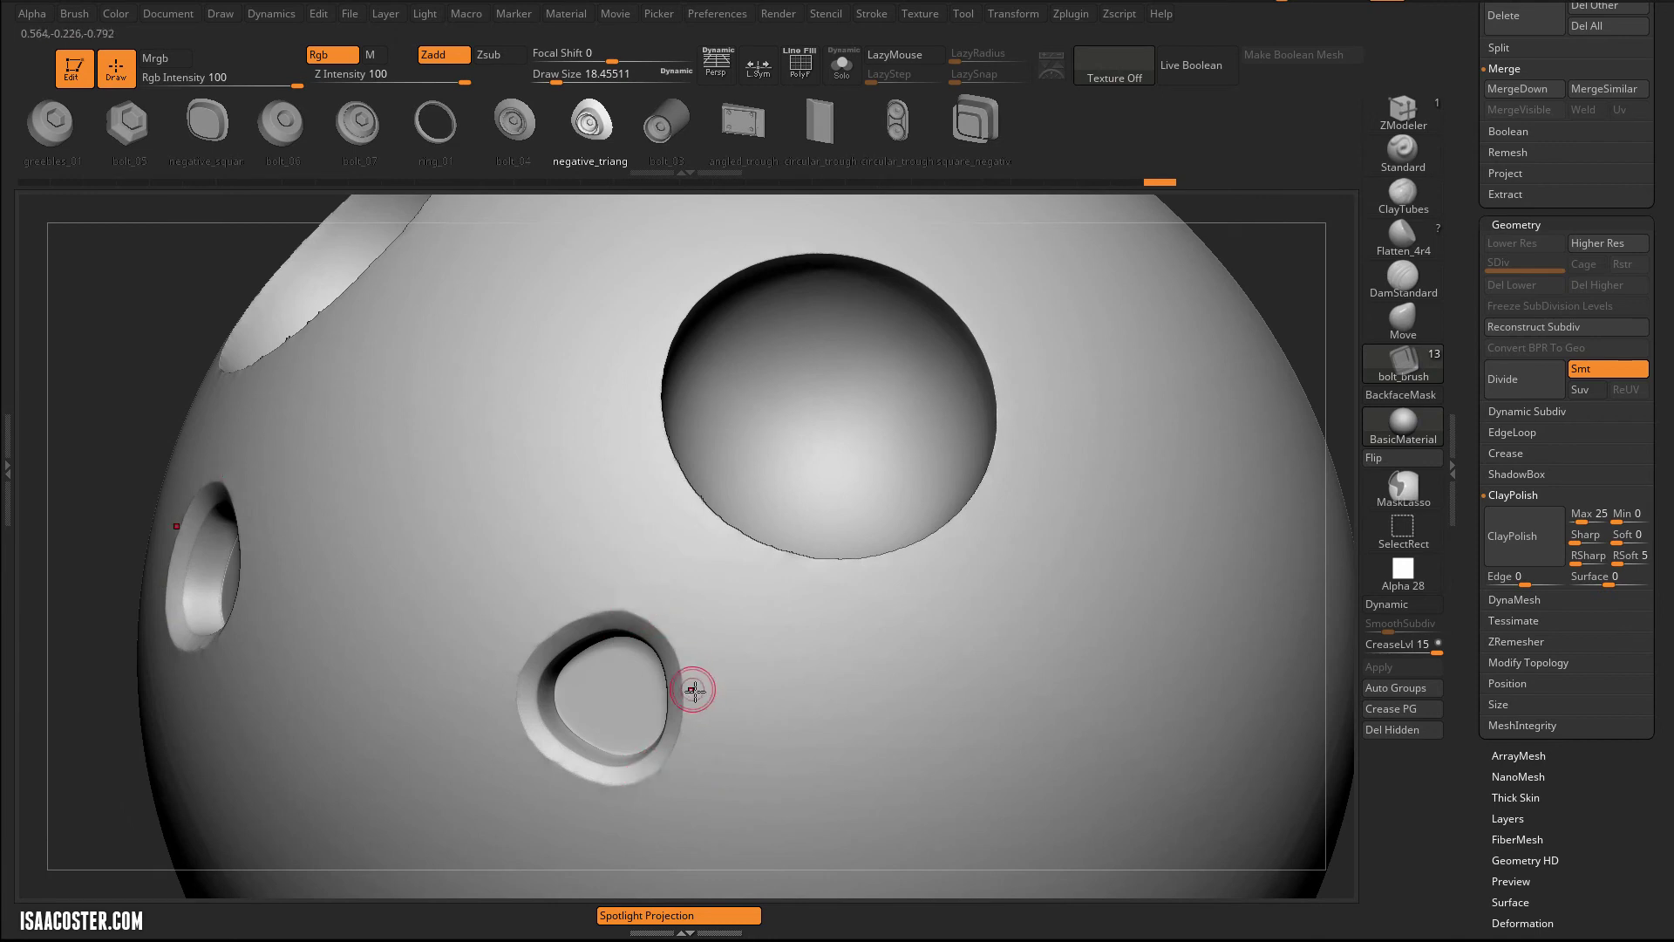
{"action": "key", "text": "ctrl+z"}
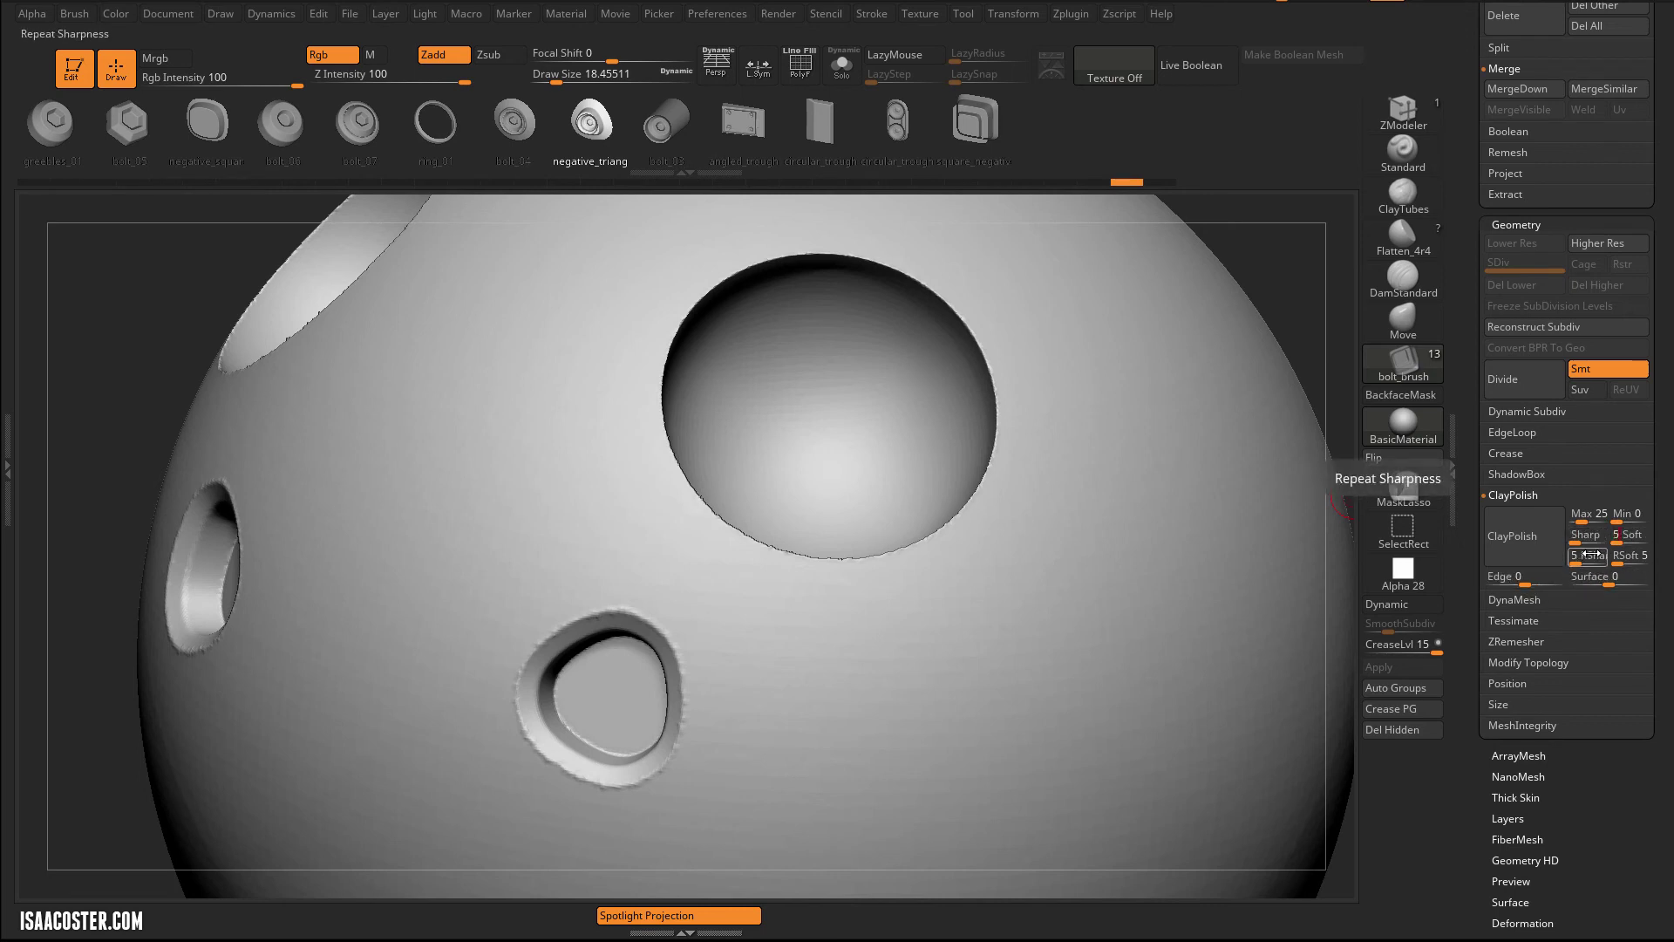
Apply ClayPolish to the carved sphere and inspect the triangular recess's edges up close with the wireframe shown and hidden.
{"action": "left_click", "coordinate": [1542, 536]}
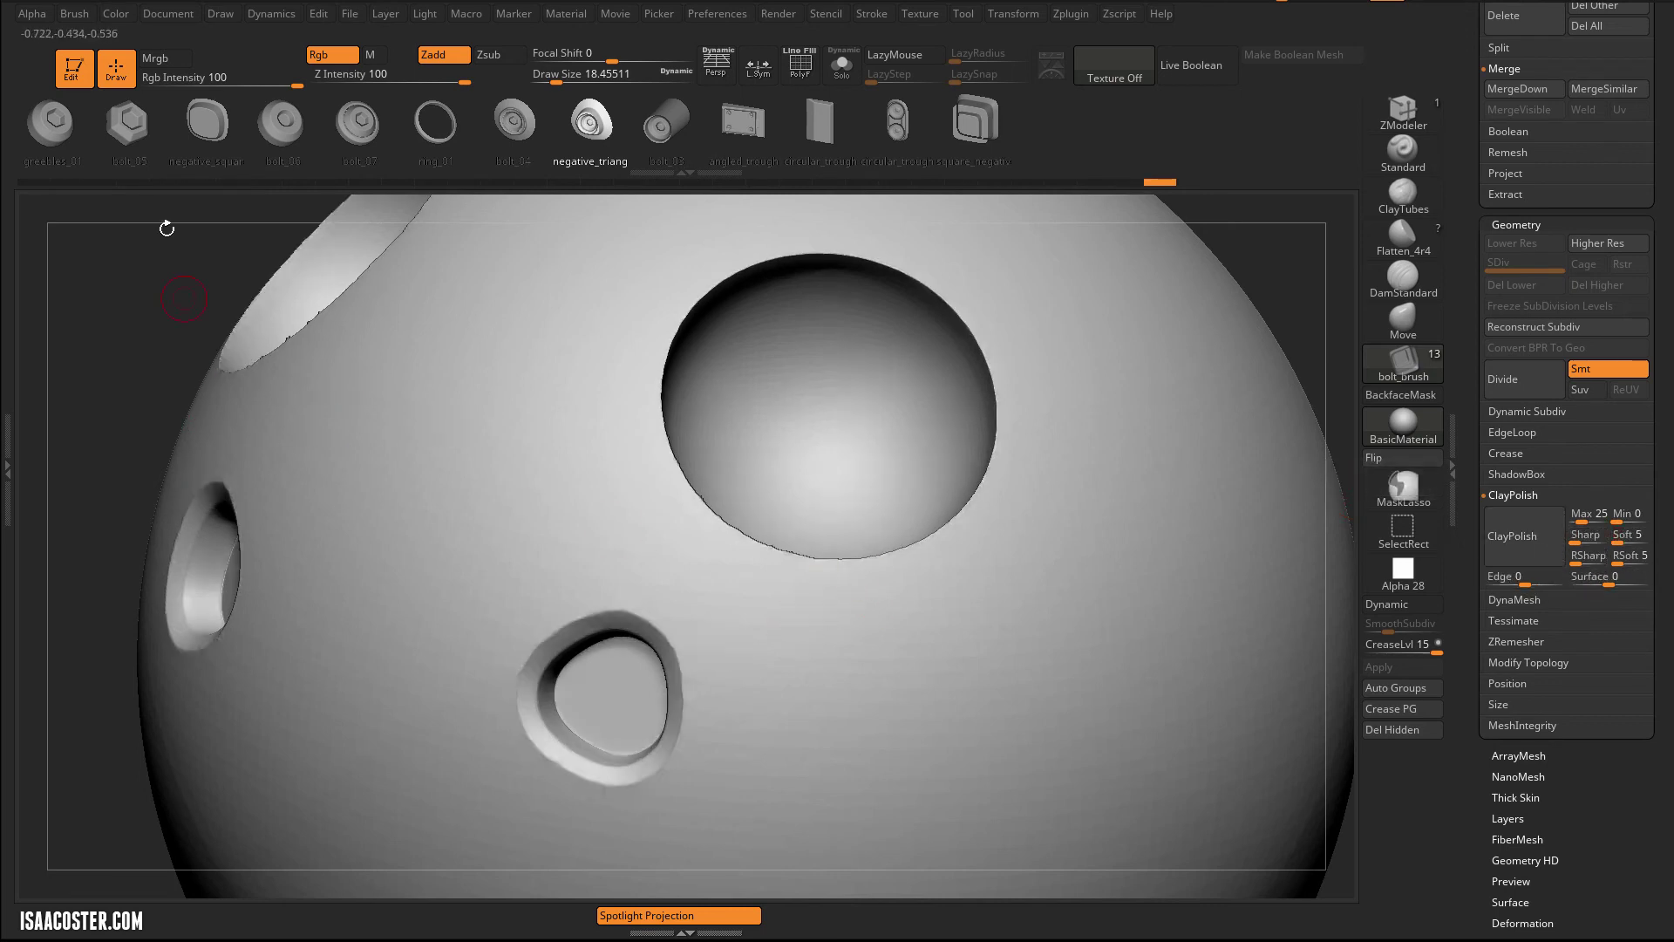
{"action": "left_click_drag", "start_coordinate": [139, 268], "coordinate": [177, 239]}
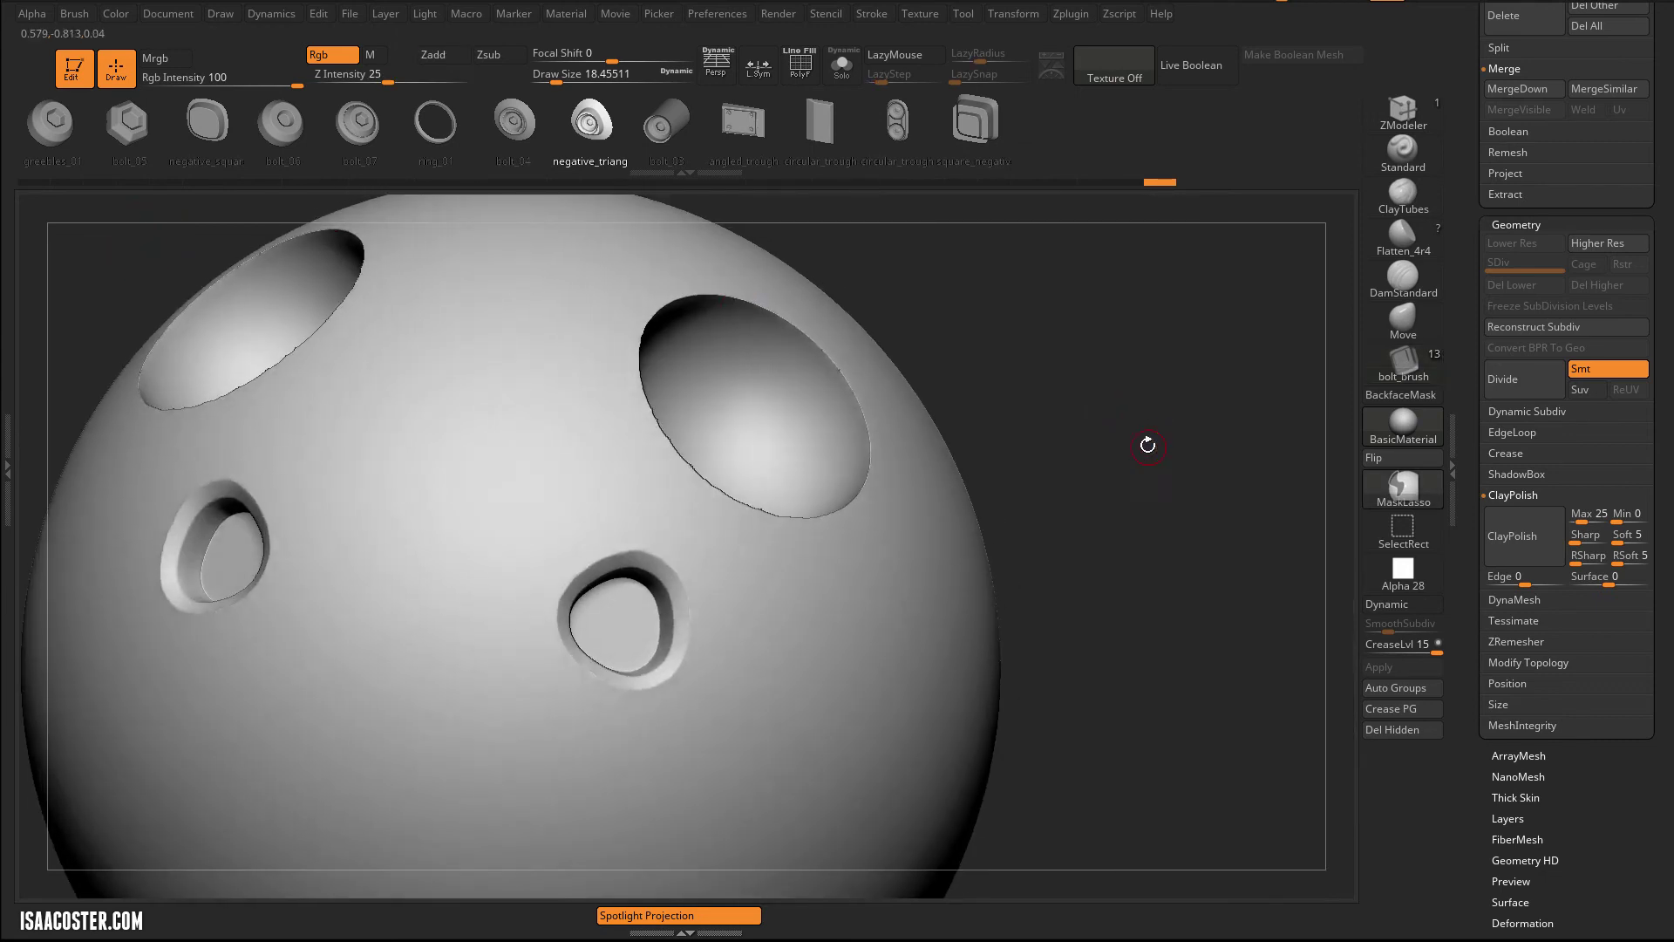
{"action": "mouse_move", "coordinate": [1167, 435]}
{"action": "left_mouse_down"}
{"action": "mouse_move", "coordinate": [1146, 416]}
{"action": "mouse_move", "coordinate": [1181, 448]}
{"action": "left_mouse_up"}
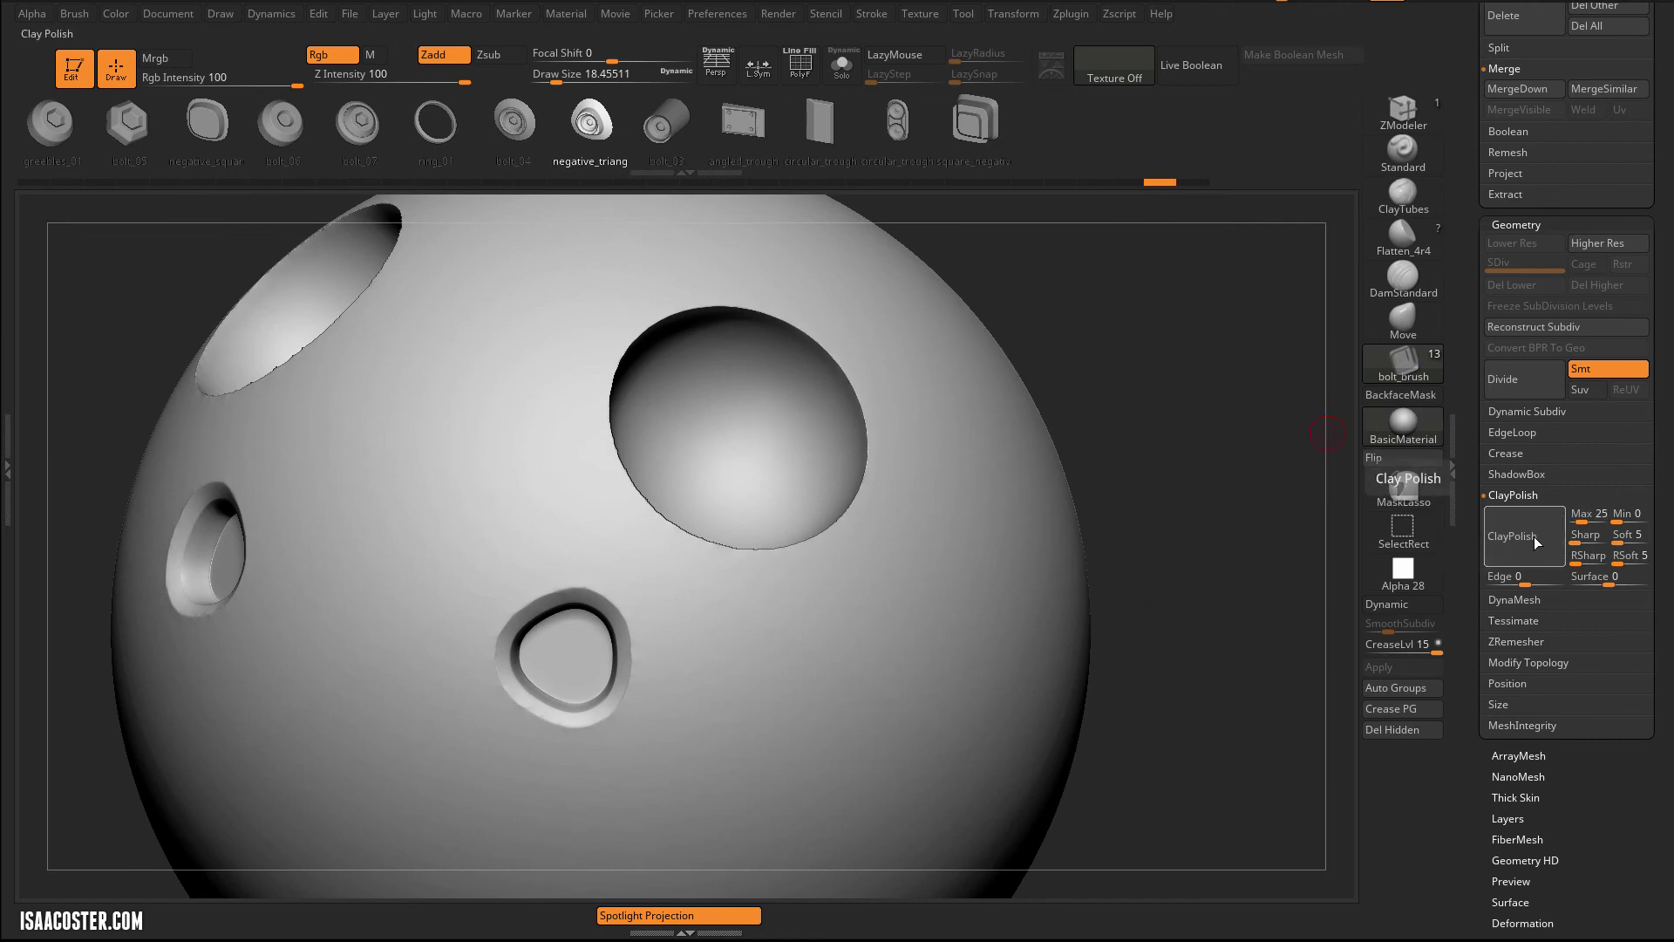
{"action": "mouse_move", "coordinate": [1166, 431]}
{"action": "left_mouse_down"}
{"action": "mouse_move", "coordinate": [1203, 423]}
{"action": "mouse_move", "coordinate": [1237, 284]}
{"action": "mouse_move", "coordinate": [1227, 419]}
{"action": "mouse_move", "coordinate": [742, 502]}
{"action": "left_mouse_up"}
{"action": "key", "text": "shift+f"}
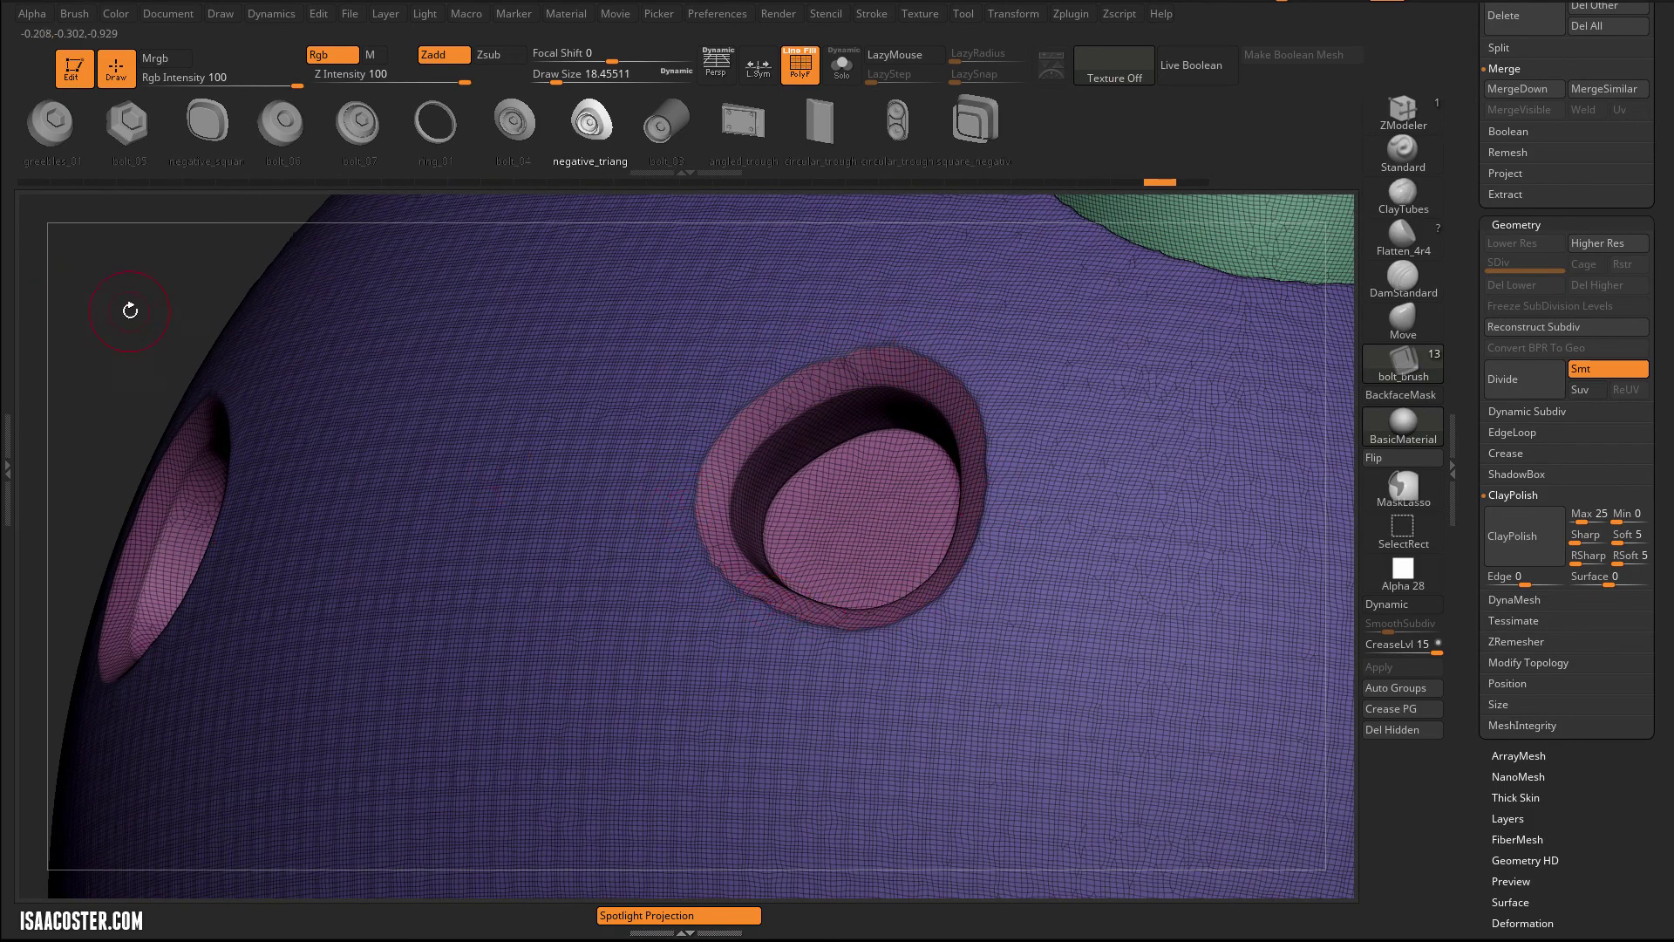
{"action": "mouse_move", "coordinate": [130, 311]}
{"action": "left_mouse_down"}
{"action": "mouse_move", "coordinate": [131, 280]}
{"action": "mouse_move", "coordinate": [187, 358]}
{"action": "mouse_move", "coordinate": [493, 498]}
{"action": "left_mouse_up"}
{"action": "key", "text": "shift+f"}
Measure across the sphere with the transpose line and return to Draw mode.
{"action": "key", "text": "s"}
{"action": "left_click_drag", "start_coordinate": [123, 261], "coordinate": [123, 200], "text": "alt"}
{"action": "mouse_move", "coordinate": [942, 574]}
{"action": "left_mouse_down"}
{"action": "mouse_move", "coordinate": [1061, 512]}
{"action": "mouse_move", "coordinate": [716, 552]}
{"action": "left_mouse_up"}
{"action": "key", "text": "w"}
{"action": "key", "text": "y"}
{"action": "left_click_drag", "start_coordinate": [385, 585], "coordinate": [843, 584], "text": "shift"}
{"action": "mouse_move", "coordinate": [612, 583]}
{"action": "left_mouse_down"}
{"action": "mouse_move", "coordinate": [636, 581]}
{"action": "mouse_move", "coordinate": [555, 576]}
{"action": "mouse_move", "coordinate": [642, 582]}
{"action": "left_mouse_up"}
{"action": "mouse_move", "coordinate": [934, 463]}
{"action": "left_mouse_down"}
{"action": "mouse_move", "coordinate": [1058, 426]}
{"action": "mouse_move", "coordinate": [1061, 456]}
{"action": "left_mouse_up"}
{"action": "key", "text": "q"}
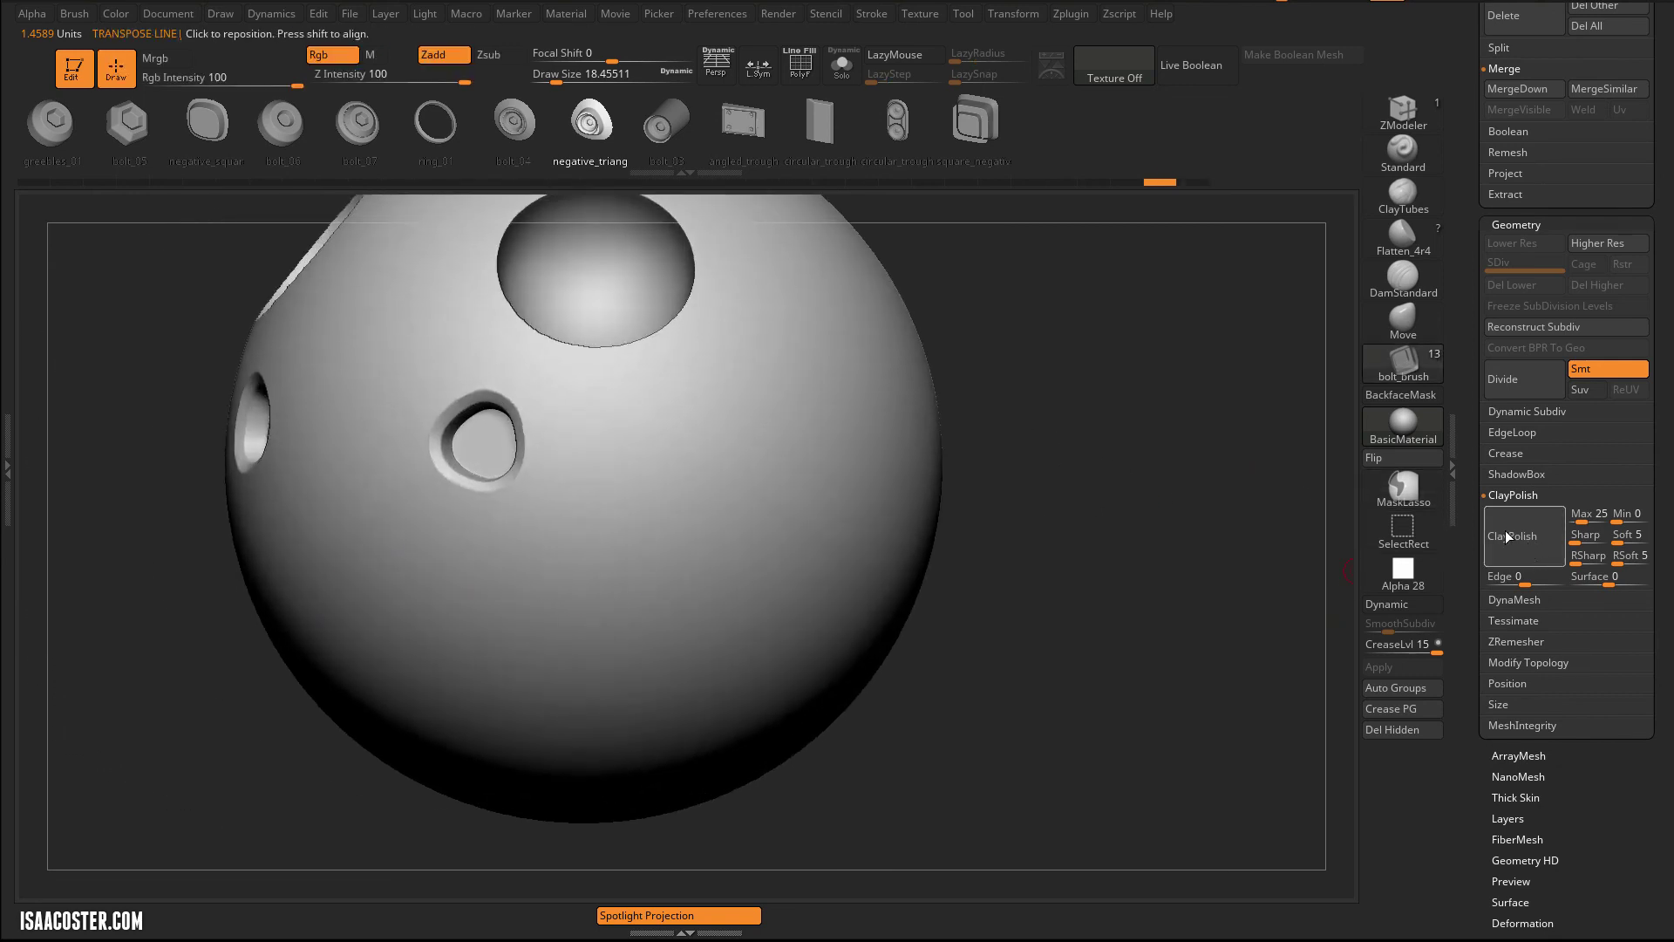
Apply ClayPolish again to the carved sphere and compare the recess edges with the wireframe shown and hidden.
{"action": "left_click_drag", "start_coordinate": [1176, 427], "coordinate": [1162, 557], "text": "alt"}
{"action": "key", "text": "shift+f"}
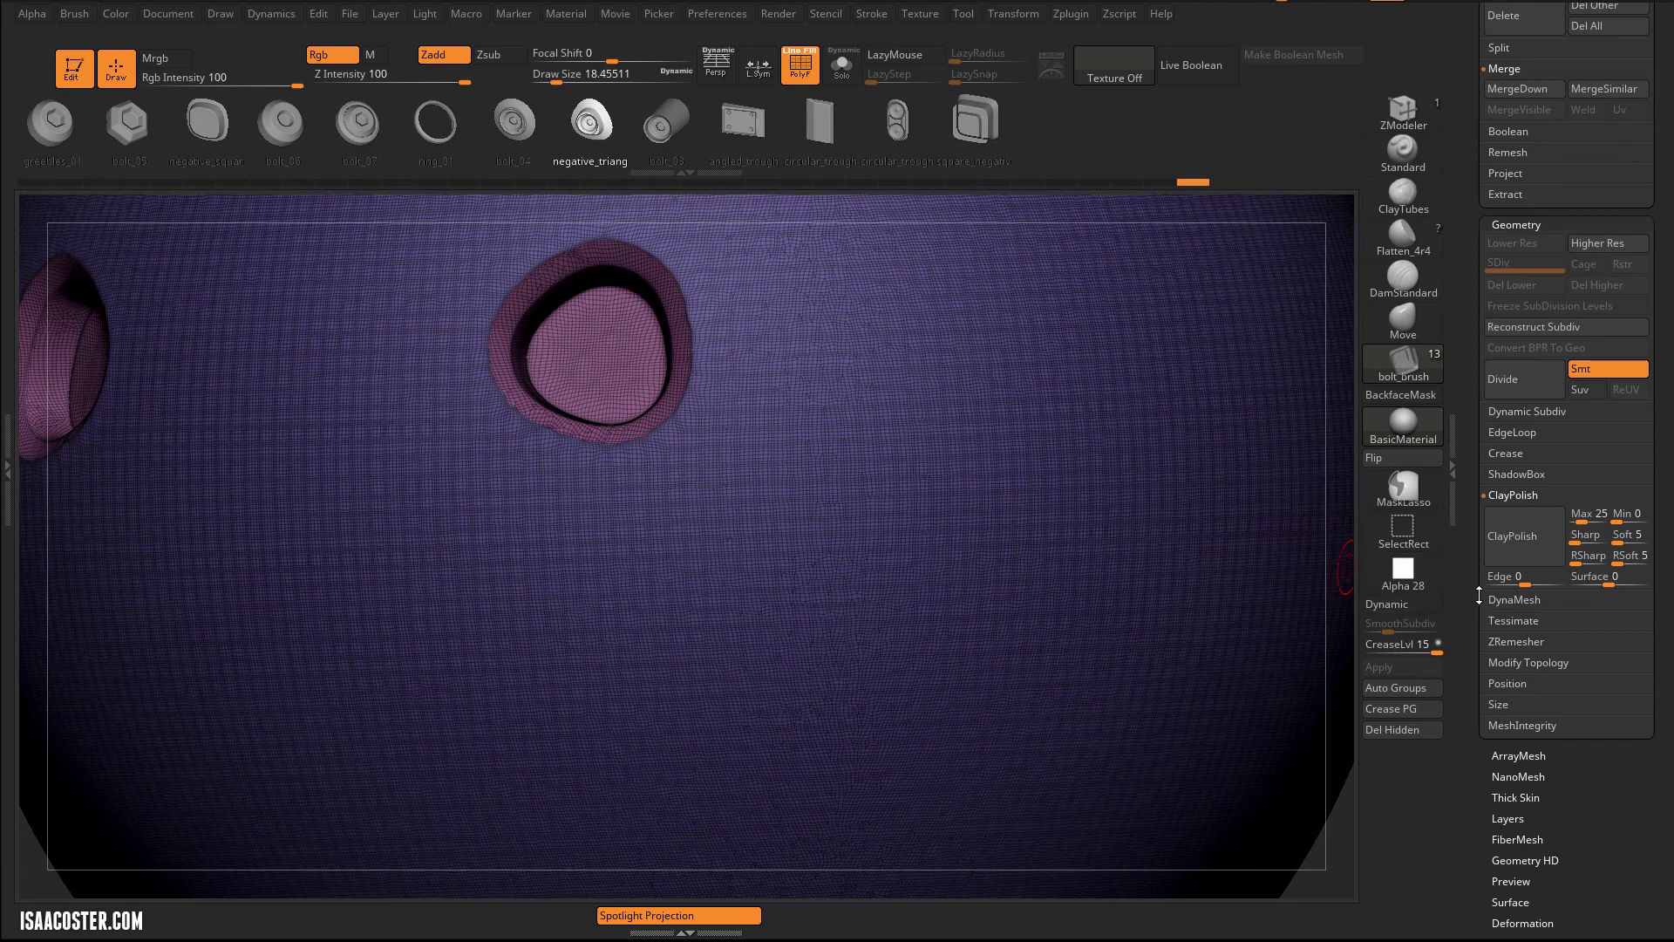
{"action": "left_click_drag", "start_coordinate": [1313, 851], "coordinate": [1110, 527], "text": "alt"}
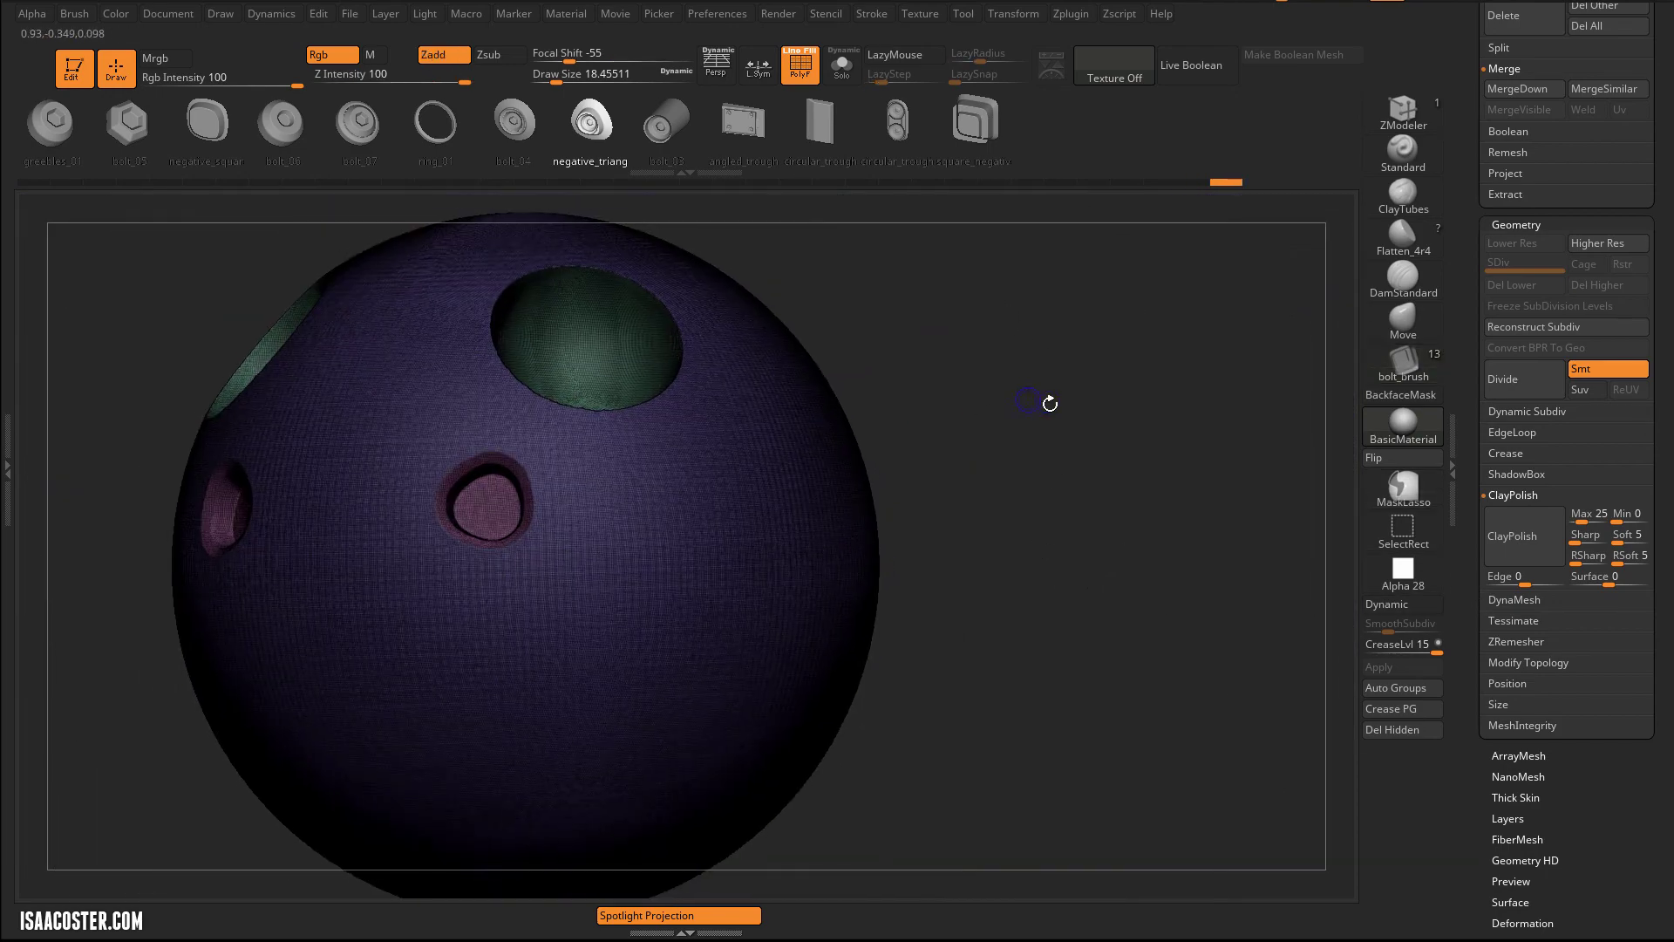
{"action": "key", "text": "shift+f"}
{"action": "left_click_drag", "start_coordinate": [1065, 396], "coordinate": [1068, 444]}
{"action": "key", "text": "shift+f"}
{"action": "key", "text": "shift+f"}
{"action": "left_click_drag", "start_coordinate": [1185, 523], "coordinate": [1069, 572]}
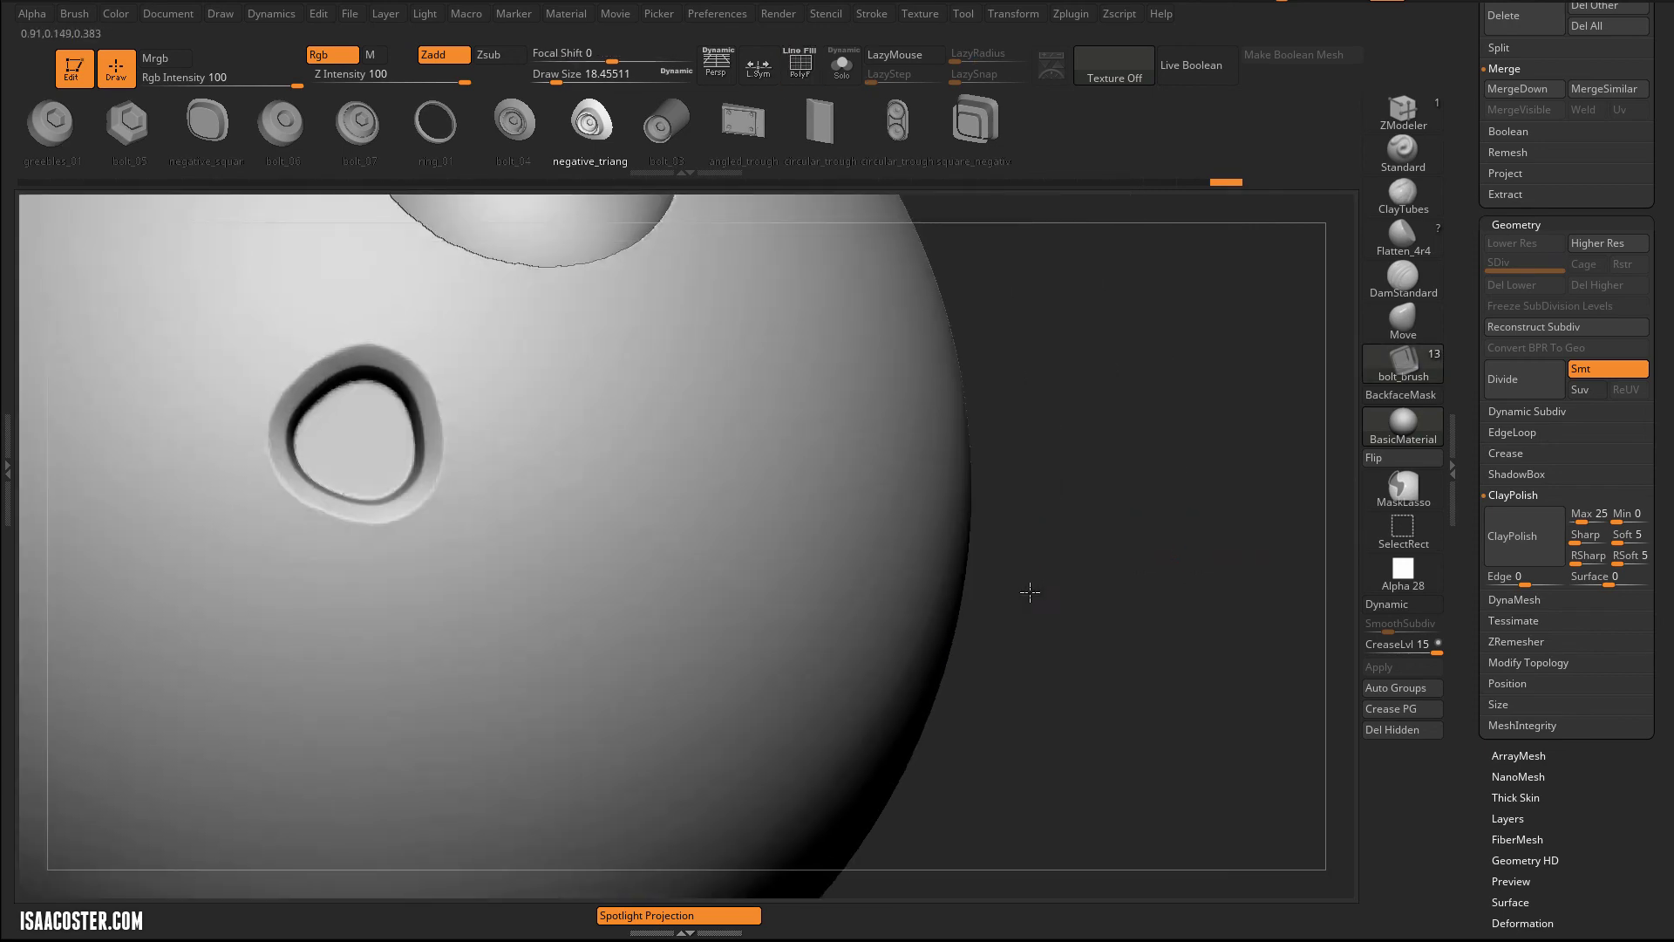
Expand the Deformation settings and examine the polygroups around the triangular recess in the wireframe.
{"action": "left_click_drag", "start_coordinate": [1608, 786], "coordinate": [1531, 606]}
{"action": "left_click", "coordinate": [1542, 671]}
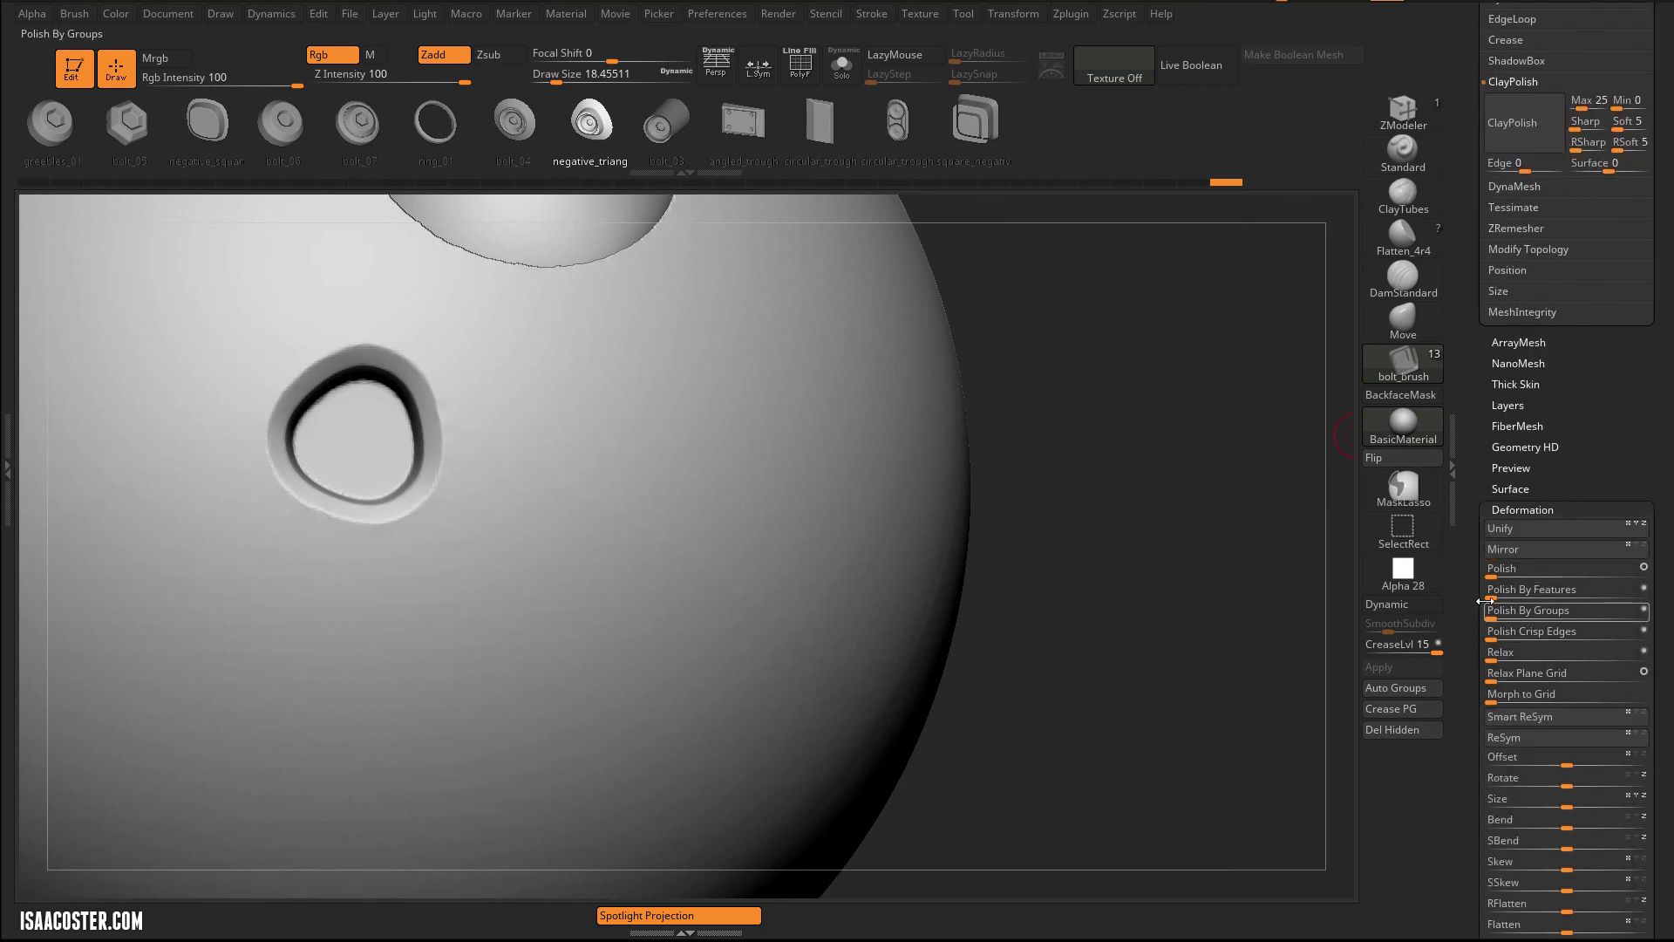
{"action": "left_click_drag", "start_coordinate": [1195, 451], "coordinate": [1218, 537]}
{"action": "key", "text": "shift+f"}
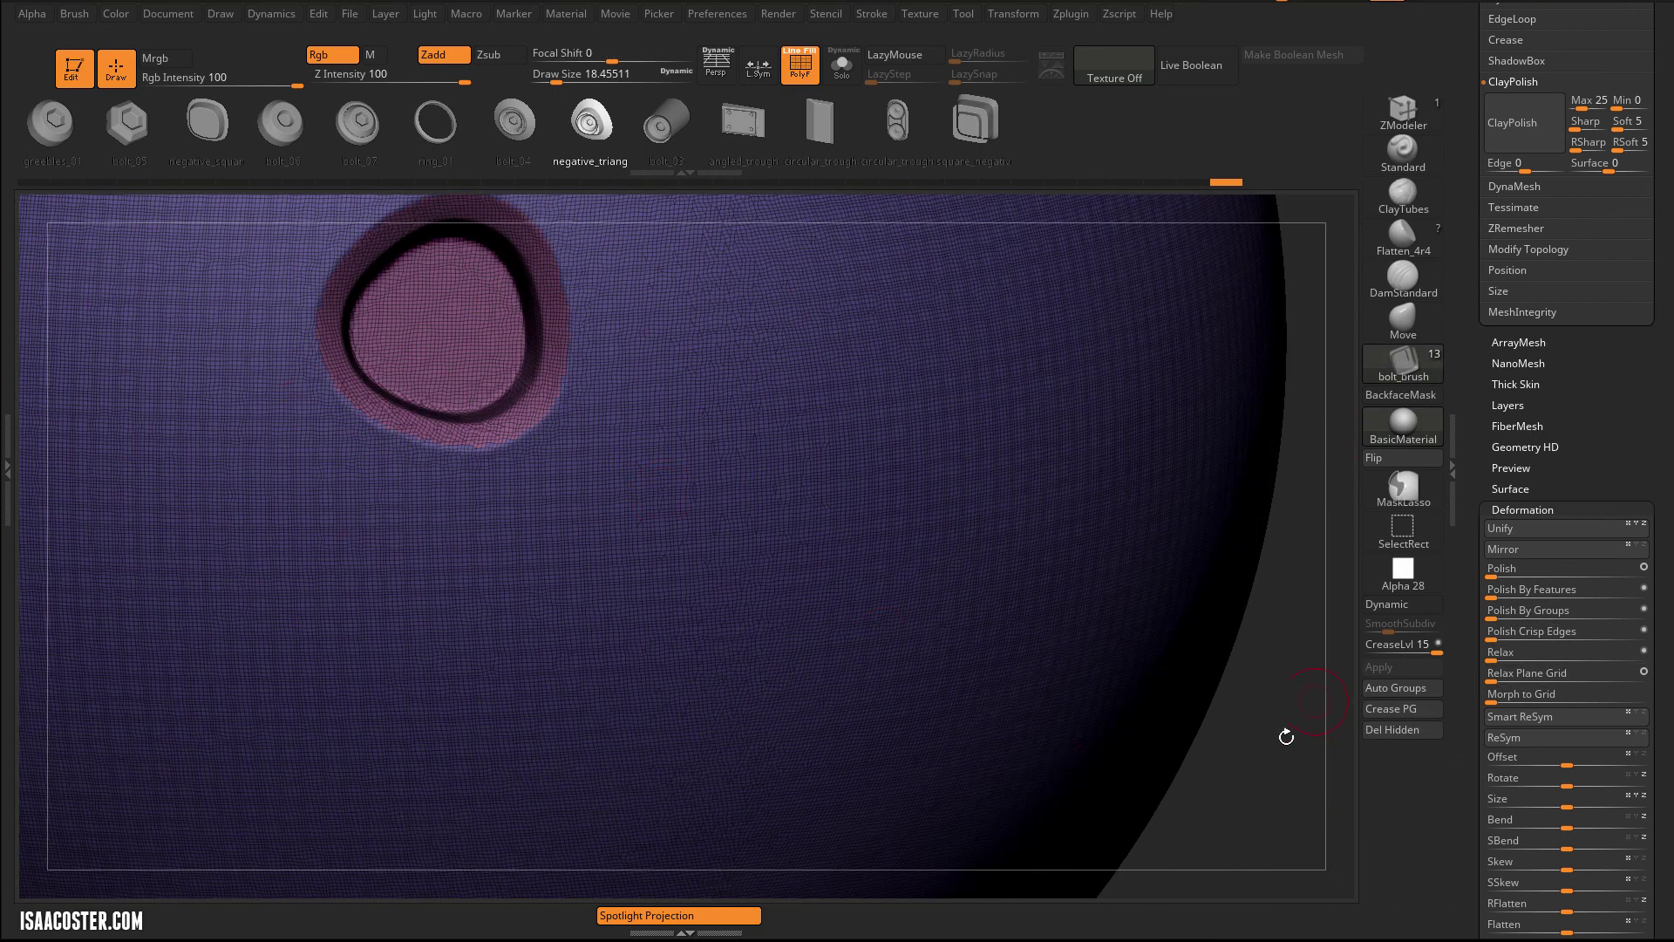
{"action": "left_click_drag", "start_coordinate": [1273, 764], "coordinate": [1051, 828], "text": "alt"}
{"action": "key", "text": "shift+f"}
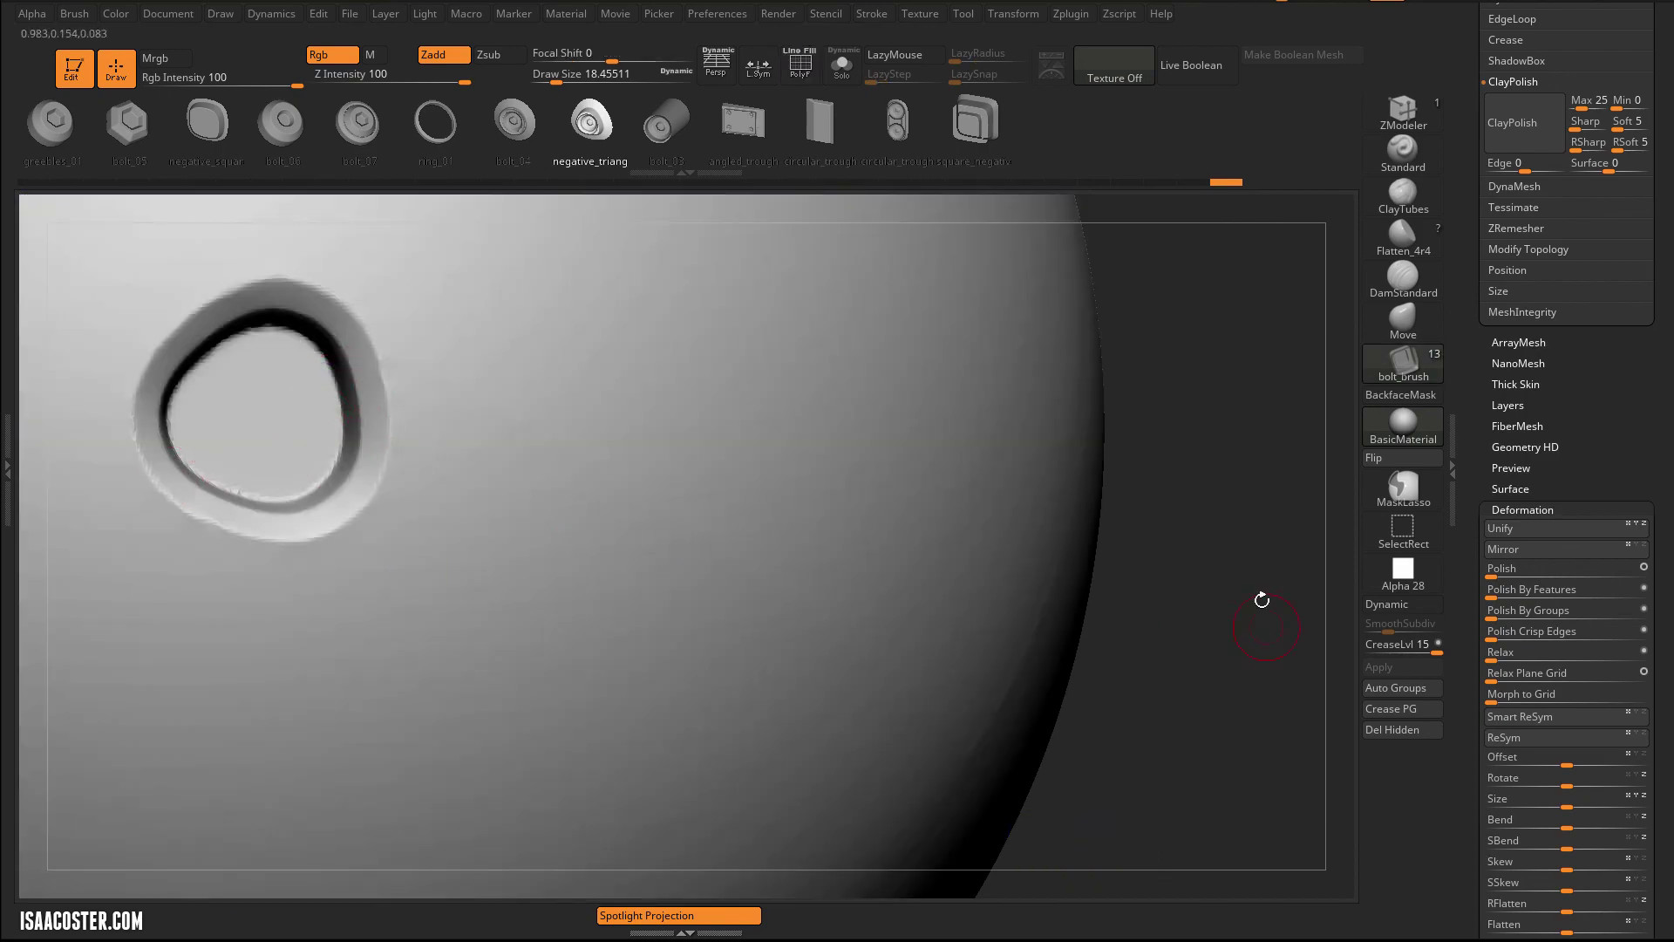
{"action": "key", "text": "shift+f"}
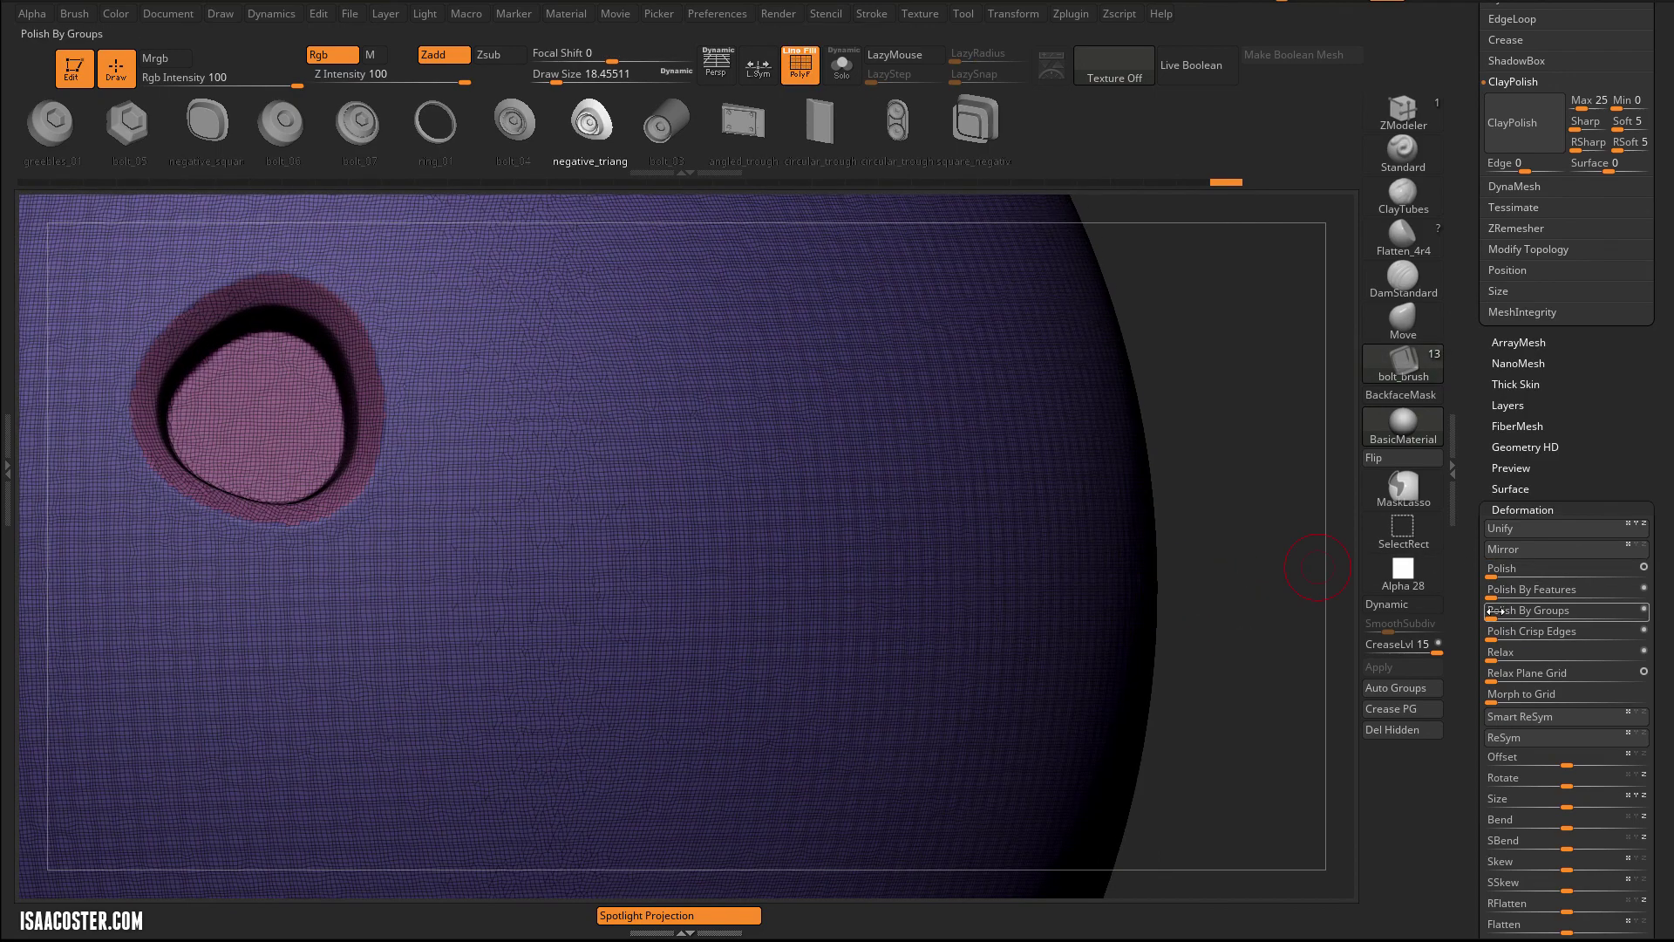
Try a slight Polish By Groups on the carved sphere, check the recess rims, and undo it.
{"action": "left_click_drag", "start_coordinate": [1497, 611], "coordinate": [1510, 613]}
{"action": "left_click_drag", "start_coordinate": [1205, 538], "coordinate": [1204, 538]}
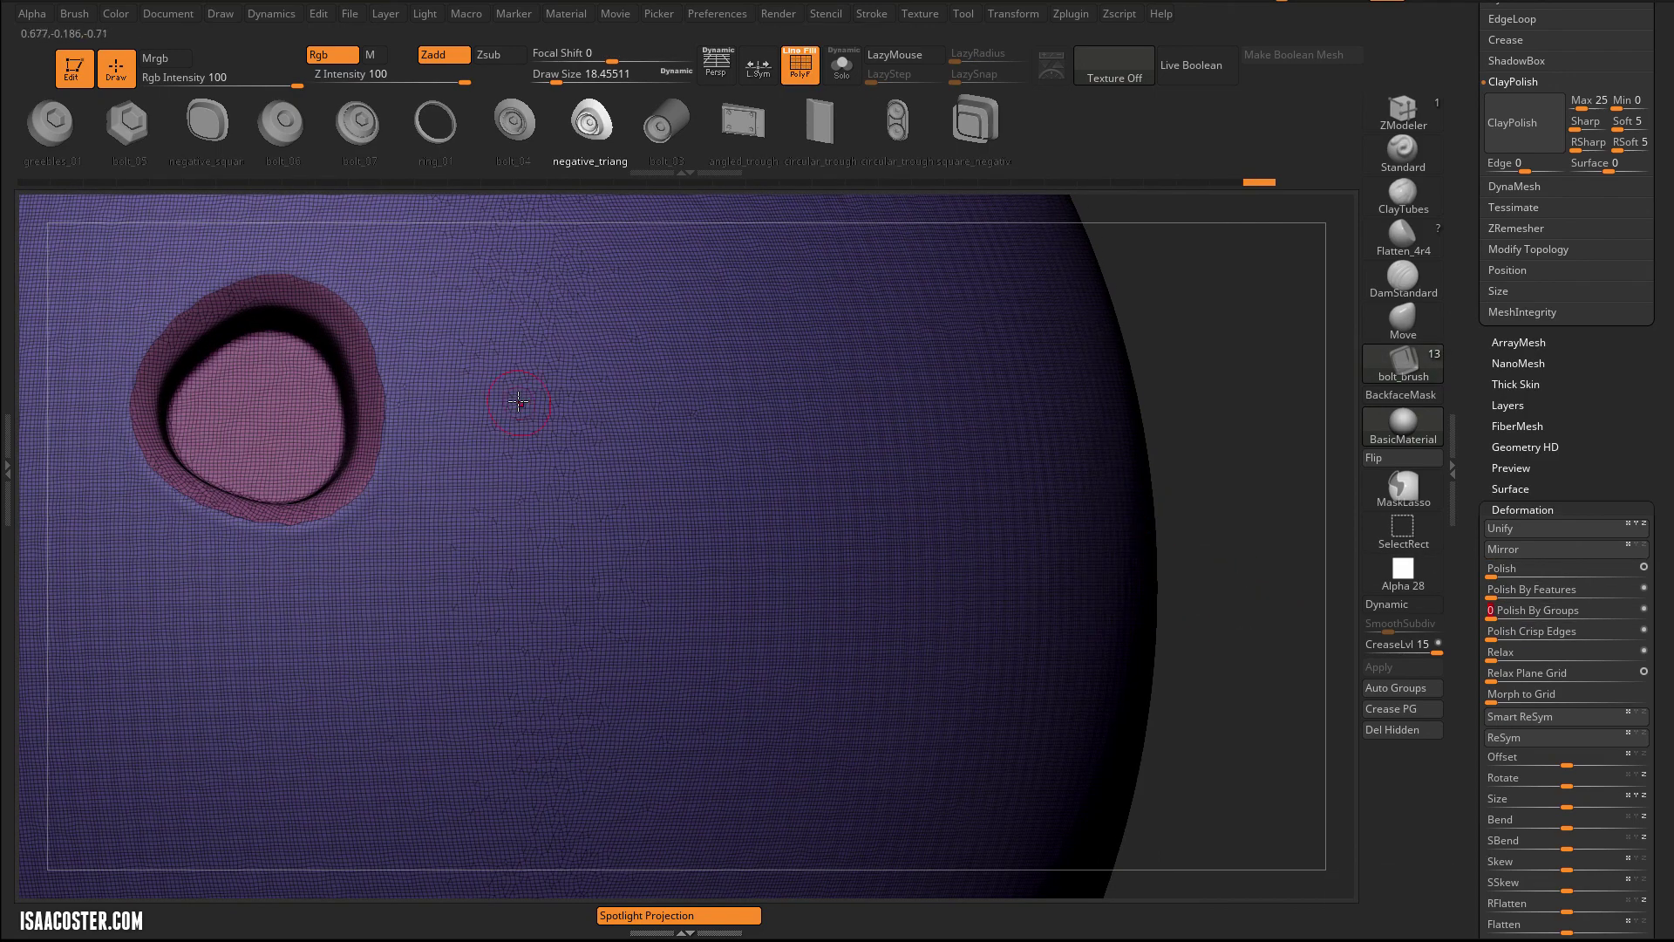
{"action": "key", "text": "shift+f"}
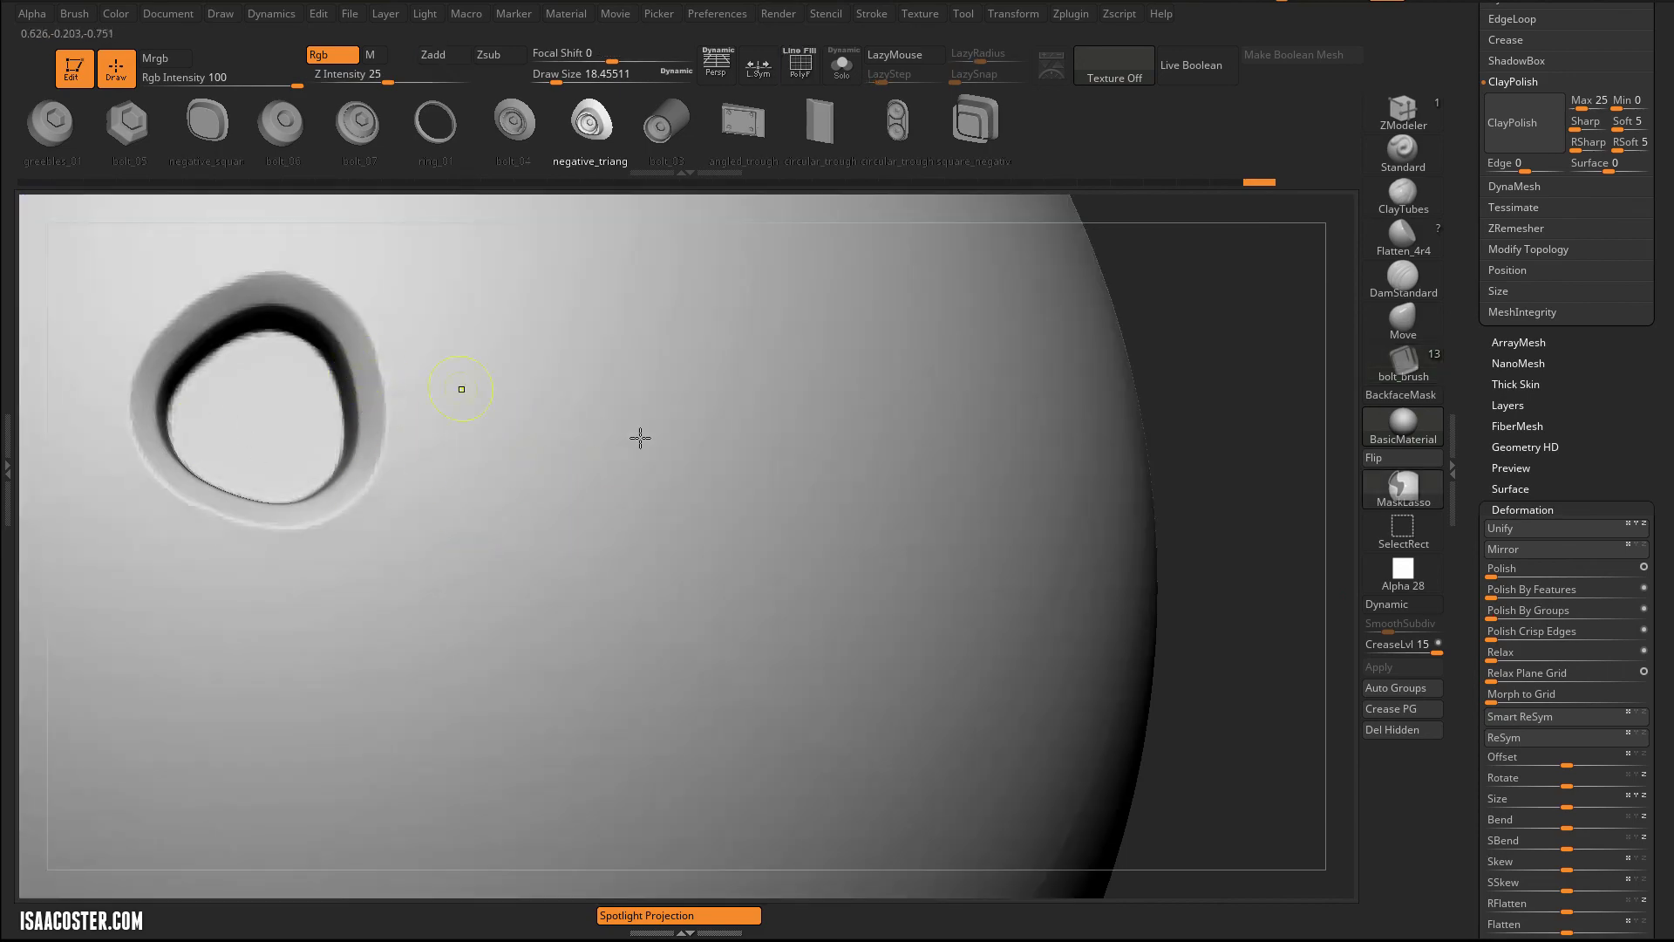
{"action": "key", "text": "shift+f"}
{"action": "key", "text": "shift+f"}
{"action": "right_click_drag", "start_coordinate": [1222, 423], "coordinate": [1143, 424], "text": "ctrl"}
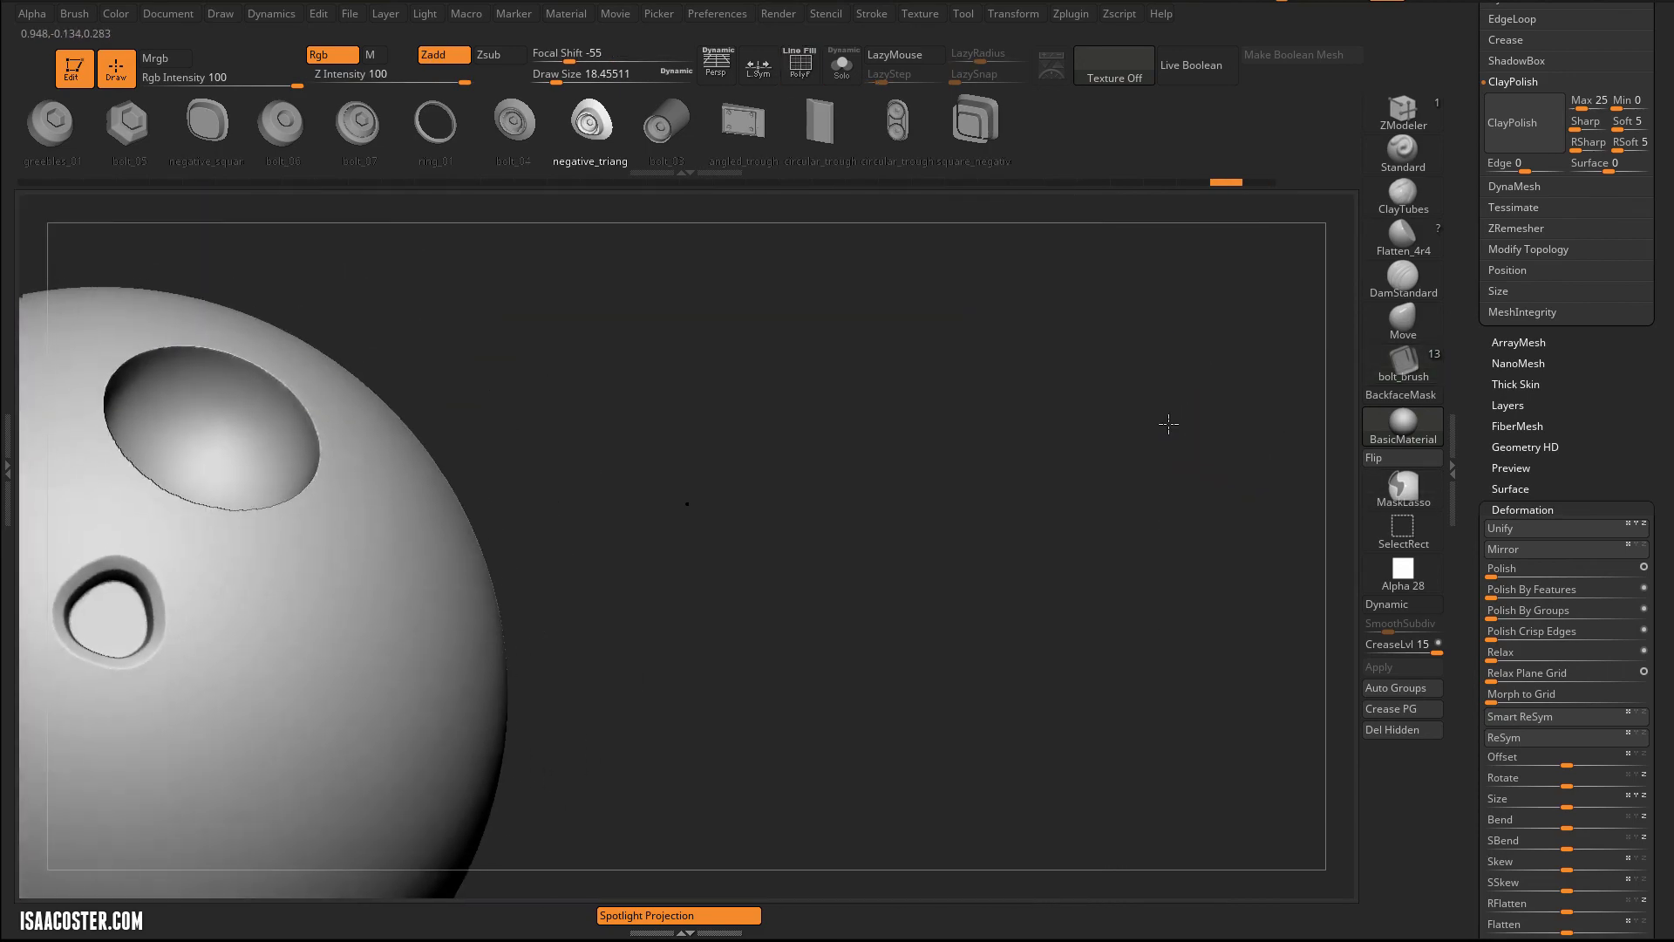
Make the bolt subtool below the sphere visible and inspect the bolts seated in the recesses from several angles.
{"action": "right_click_drag", "start_coordinate": [769, 452], "coordinate": [1069, 394], "text": "alt"}
{"action": "left_click_drag", "start_coordinate": [1069, 394], "coordinate": [849, 371]}
{"action": "scroll", "coordinate": [1558, 298], "scroll_direction": "up", "scroll_amount": 10}
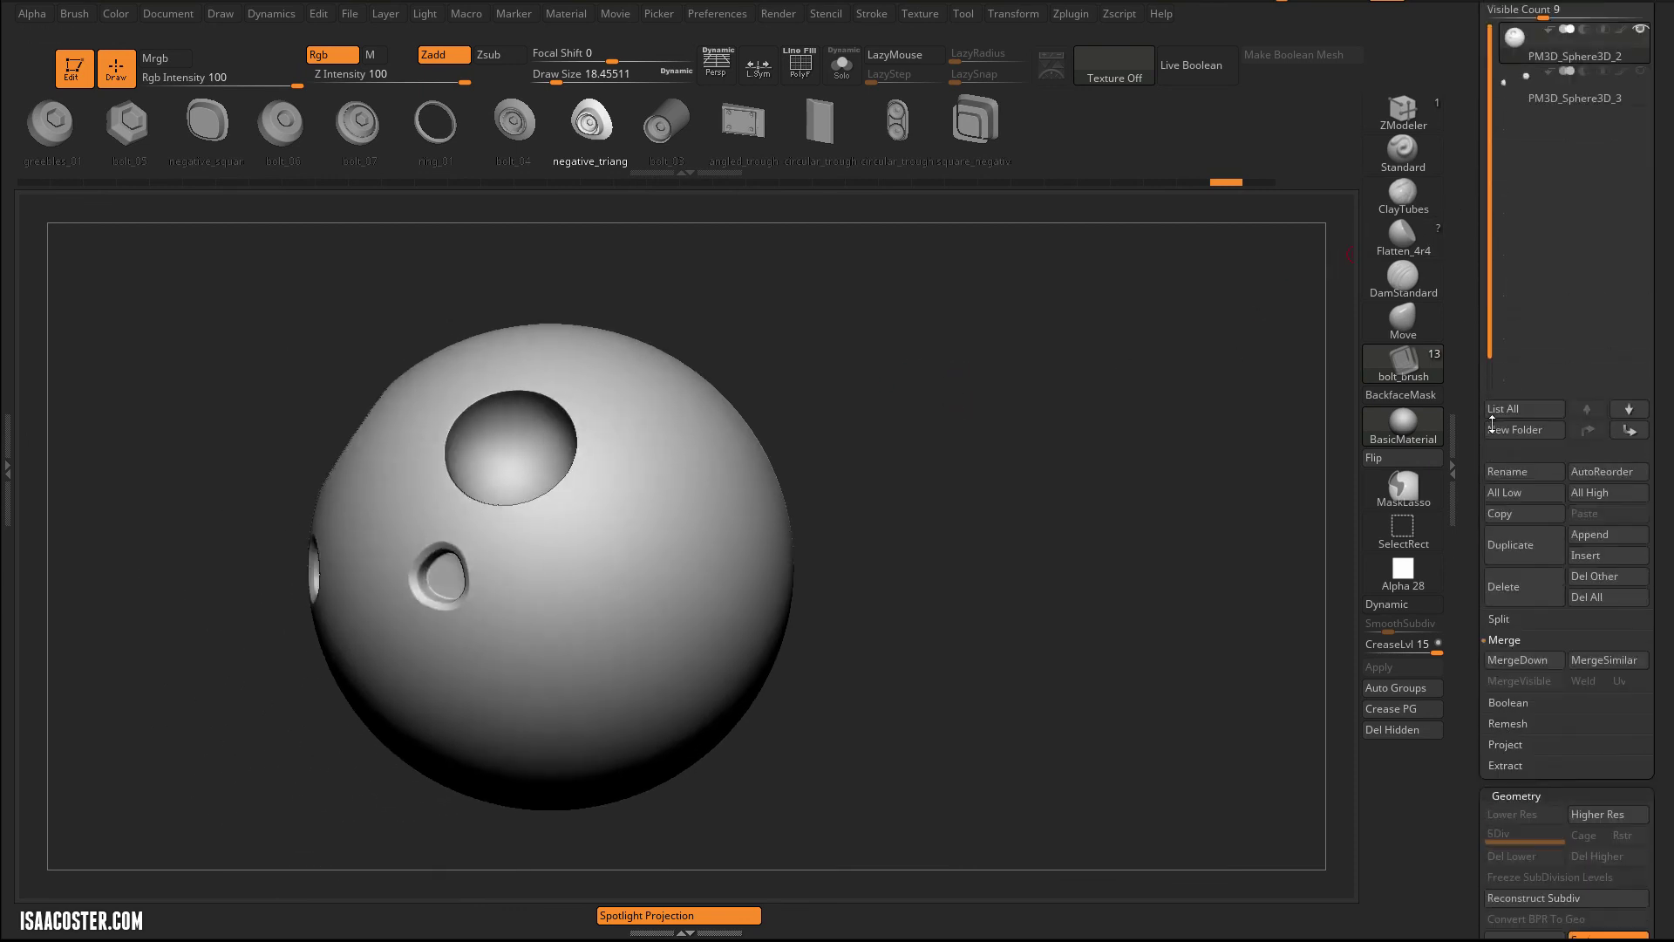
{"action": "left_click", "coordinate": [1643, 188]}
{"action": "left_click_drag", "start_coordinate": [1209, 429], "coordinate": [1141, 459]}
{"action": "left_click_drag", "start_coordinate": [1064, 321], "coordinate": [852, 574]}
{"action": "left_click_drag", "start_coordinate": [975, 521], "coordinate": [346, 717]}
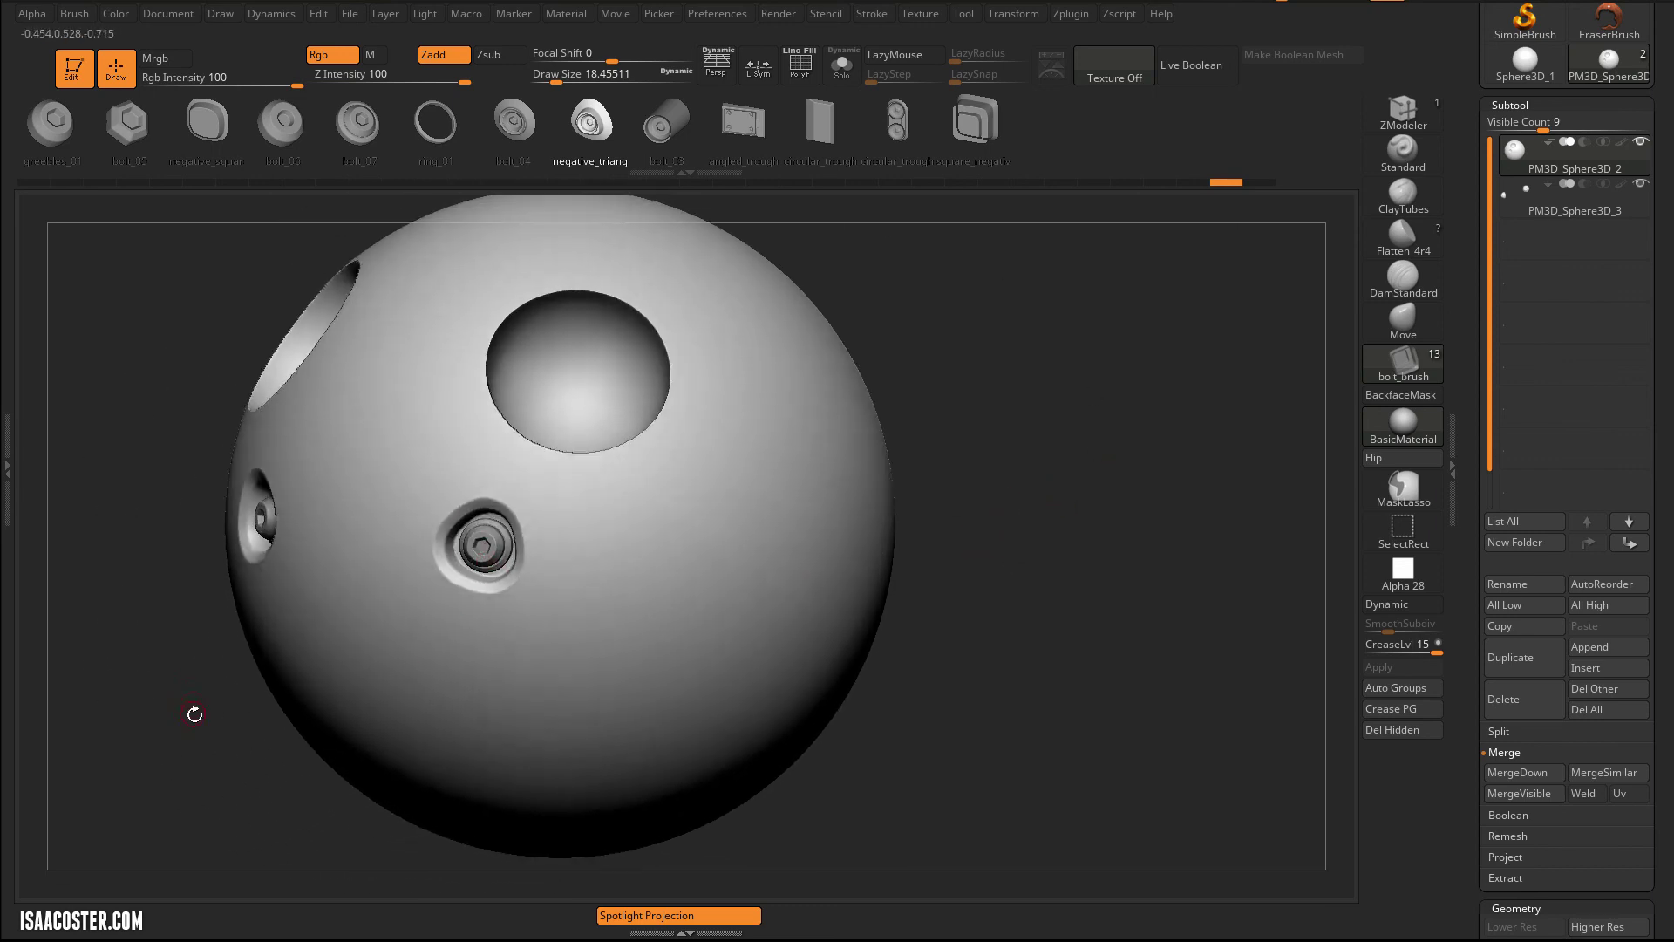
{"action": "left_click_drag", "start_coordinate": [197, 705], "coordinate": [420, 526]}
{"action": "left_click_drag", "start_coordinate": [825, 522], "coordinate": [874, 406]}
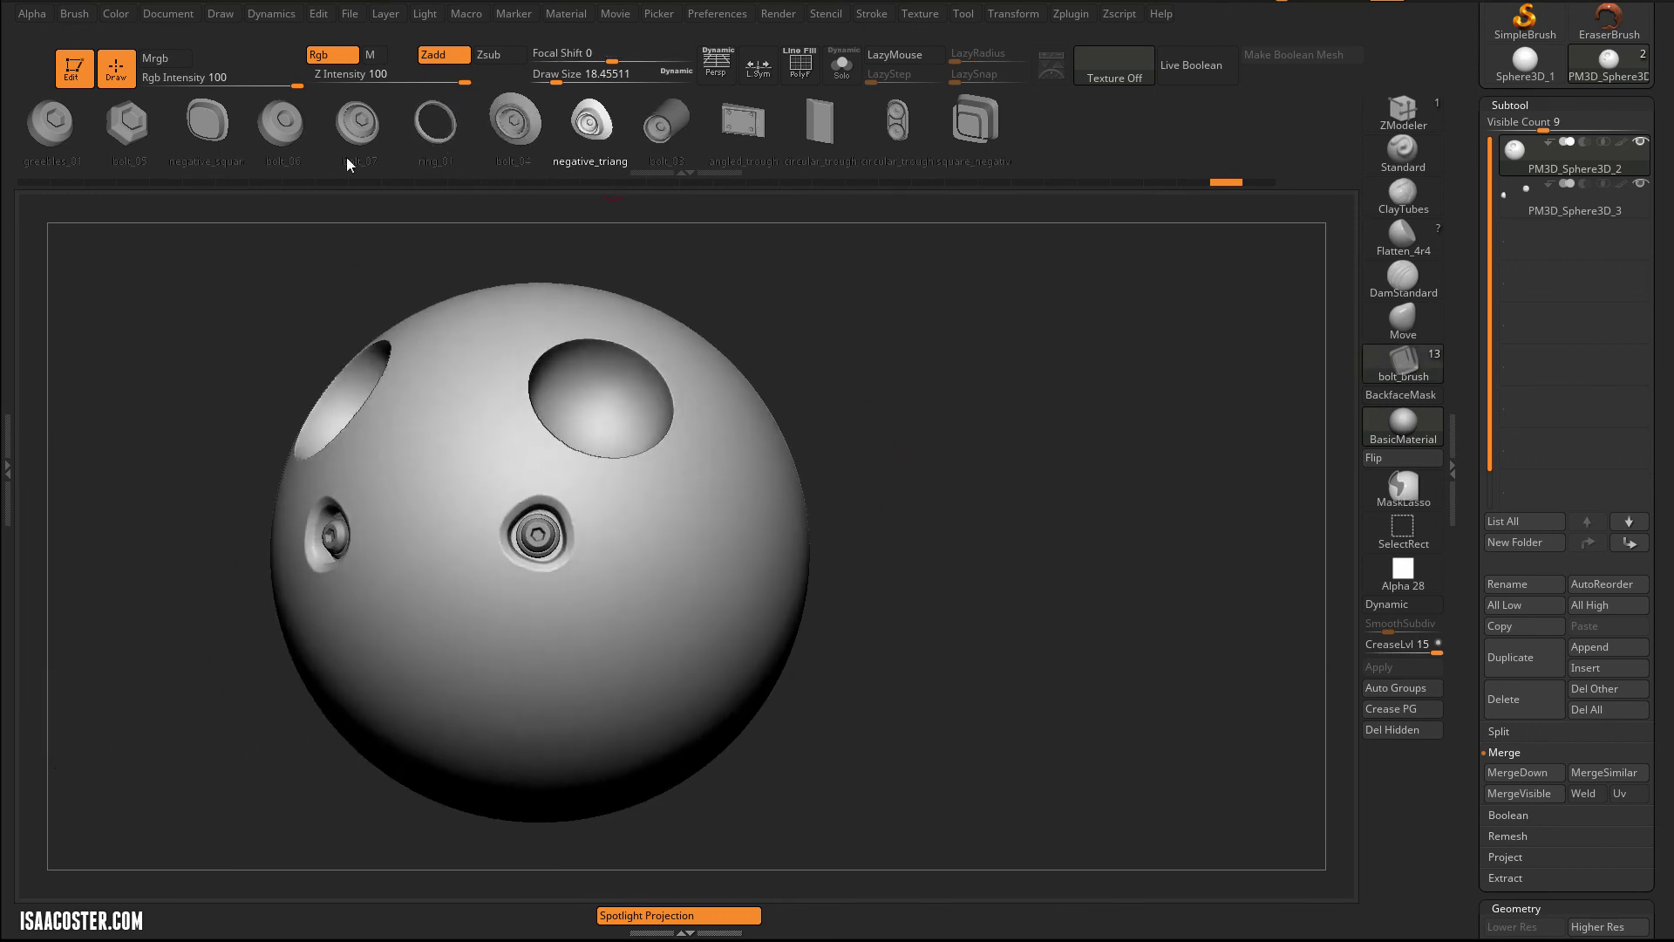
{"action": "left_click_drag", "start_coordinate": [990, 368], "coordinate": [1122, 563]}
{"action": "left_click_drag", "start_coordinate": [1070, 628], "coordinate": [995, 568]}
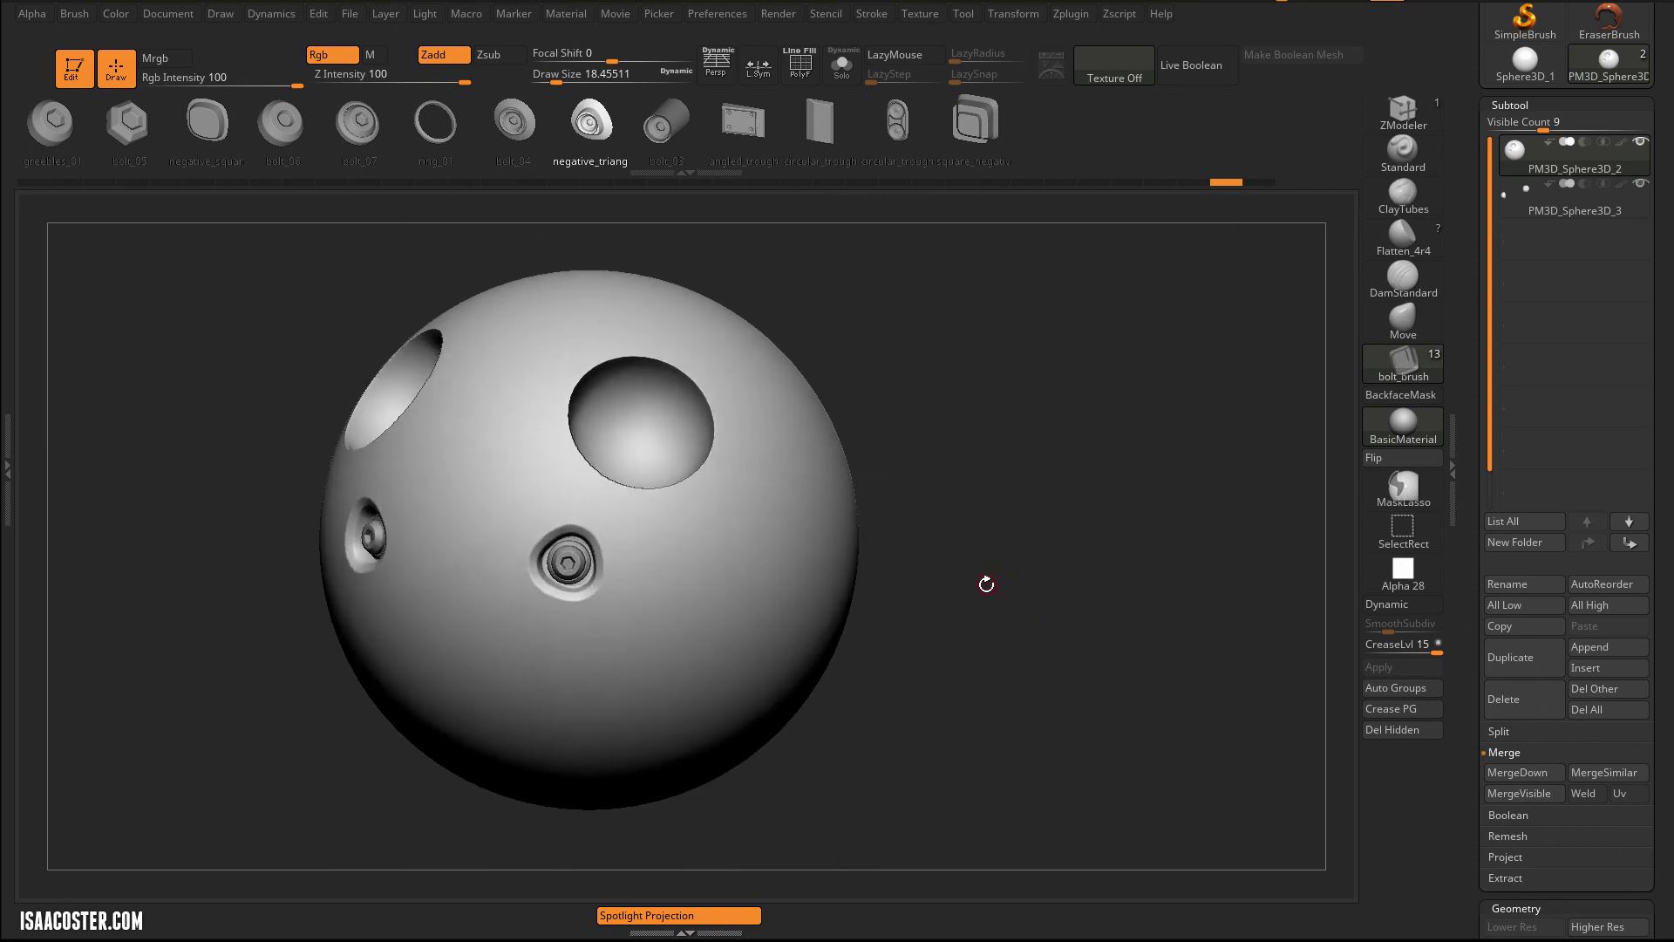